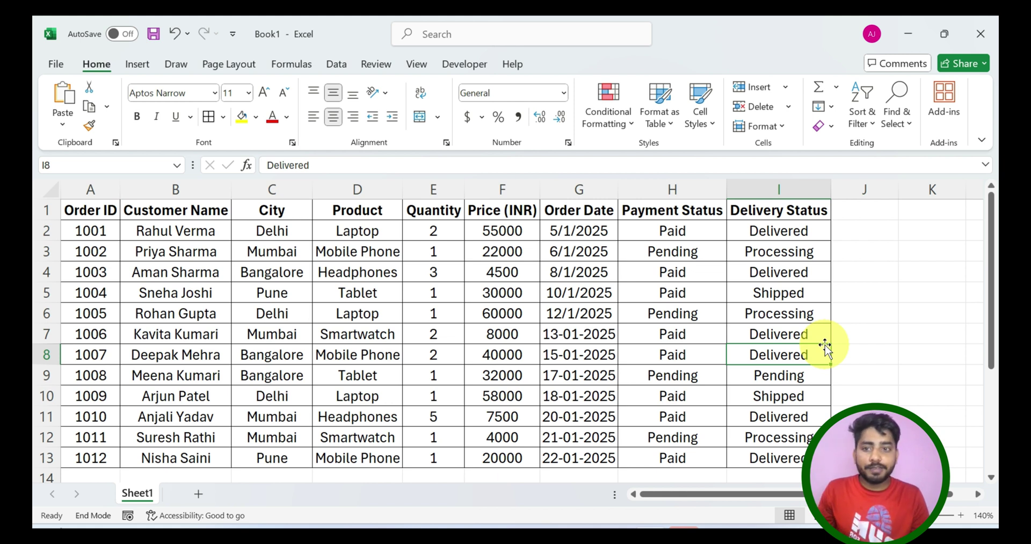
# Step: Examine the order table column by column, from Order ID through Delivery Status
pyautogui.click(78, 191)
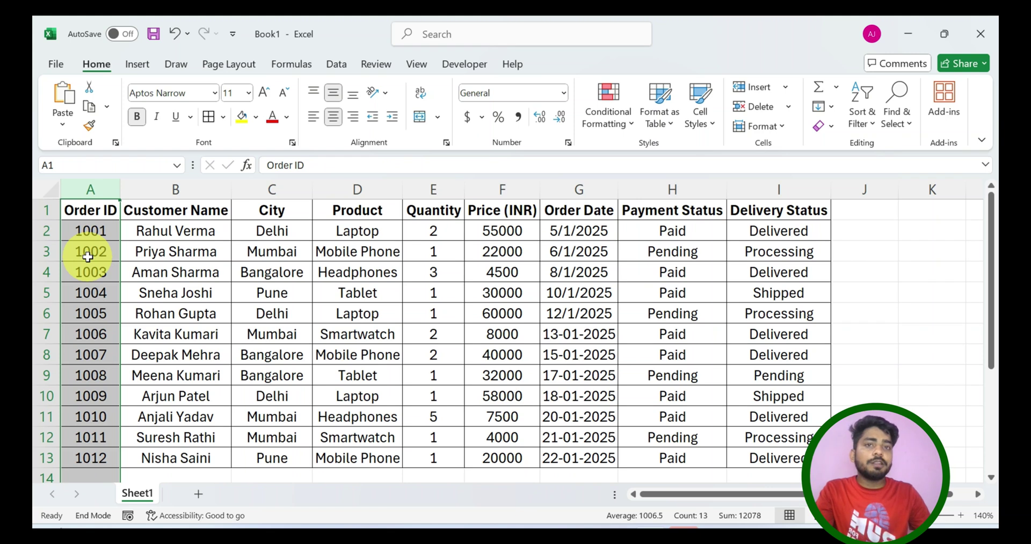
pyautogui.click(163, 189)
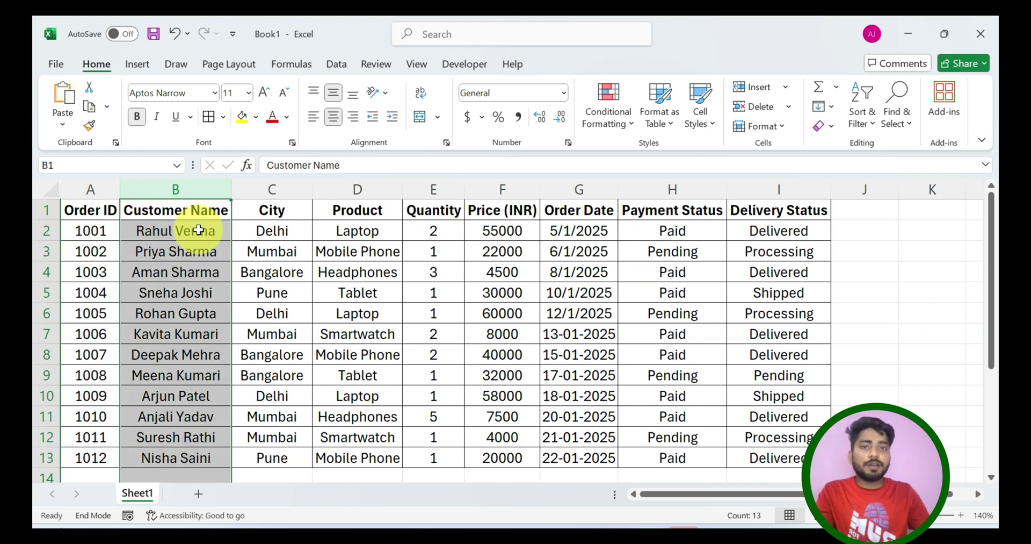
pyautogui.click(272, 190)
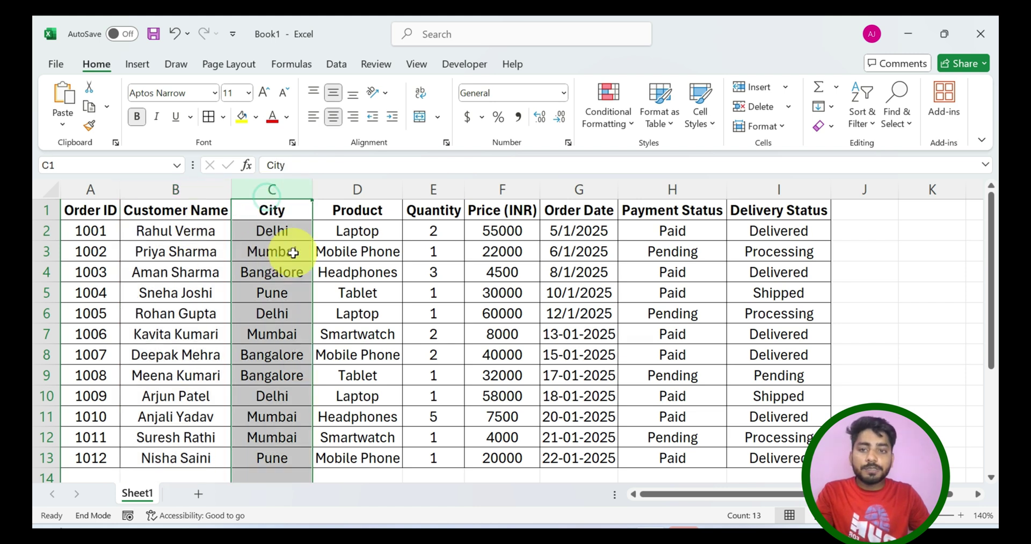
pyautogui.click(339, 185)
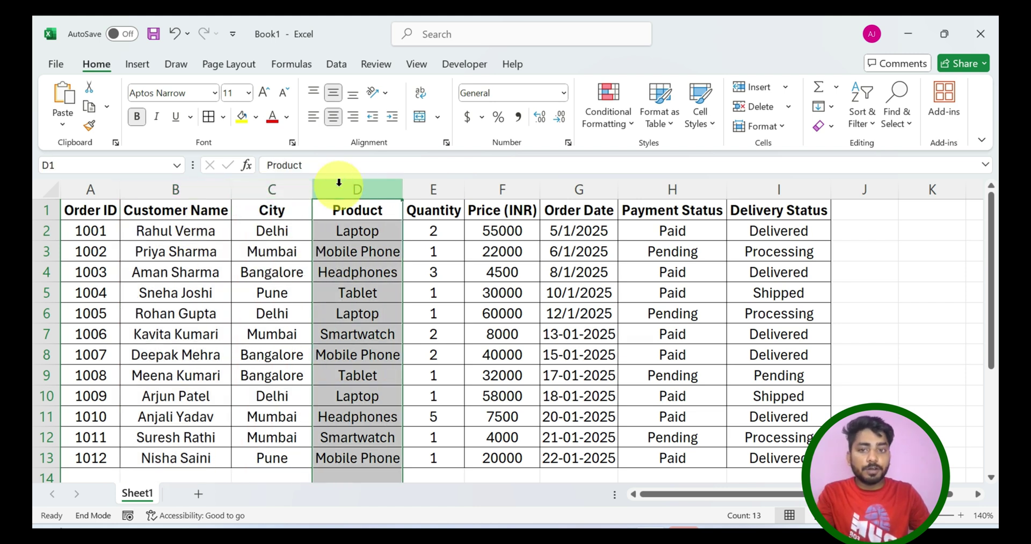
pyautogui.click(424, 188)
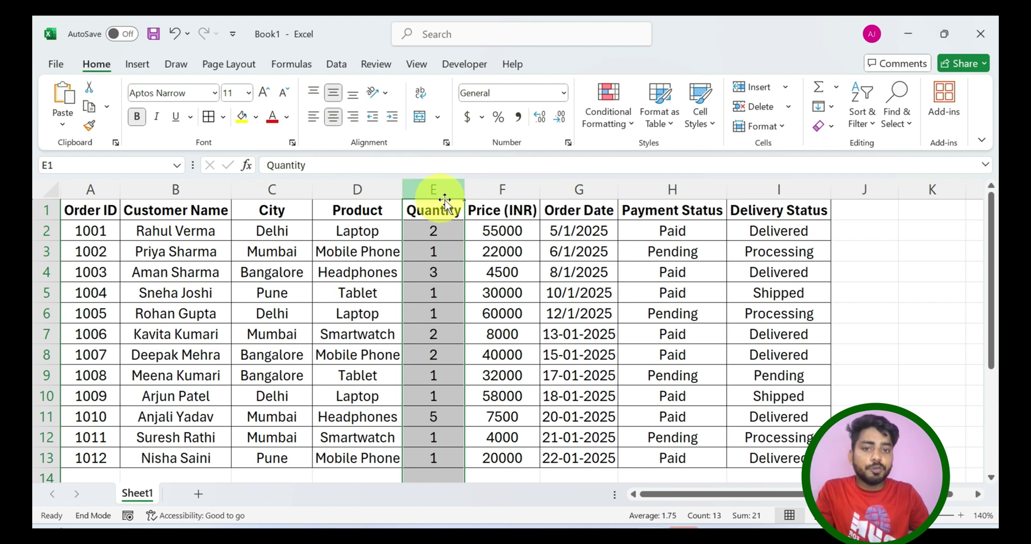
pyautogui.click(499, 183)
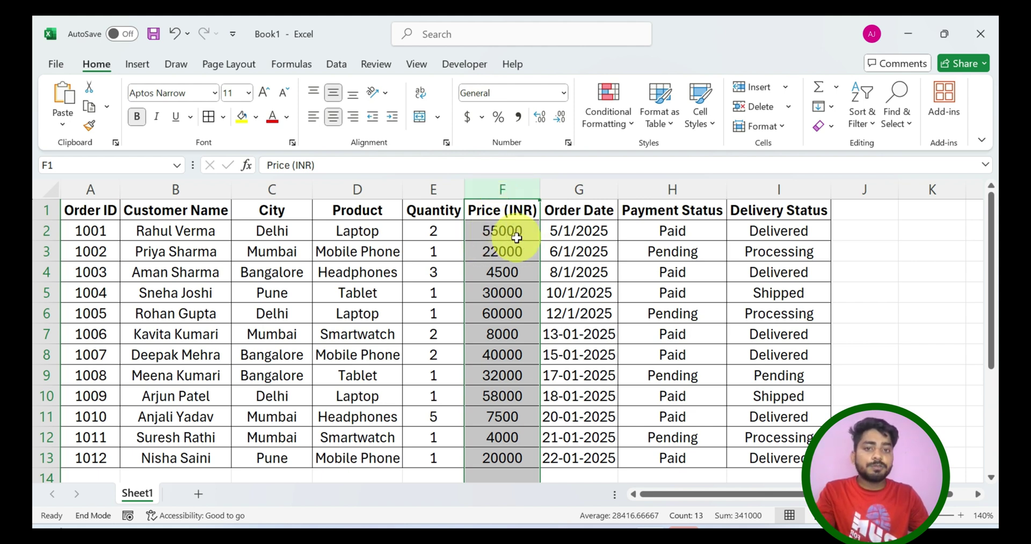
pyautogui.click(559, 183)
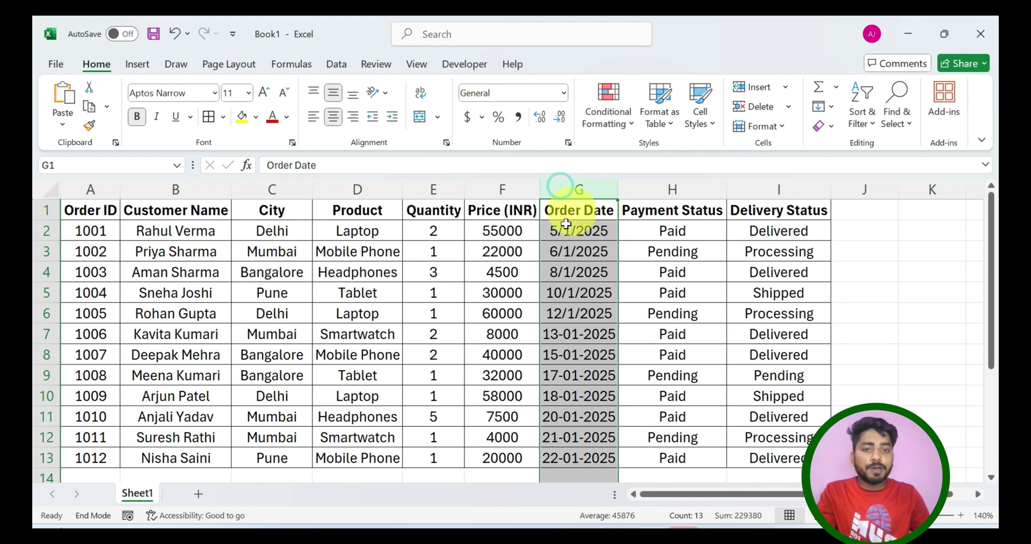
pyautogui.click(672, 184)
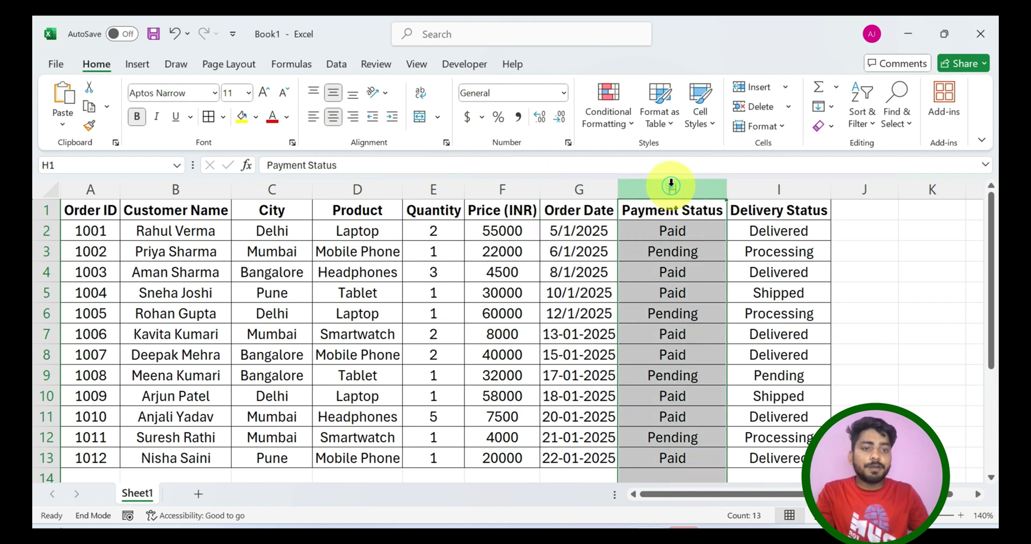
pyautogui.click(777, 189)
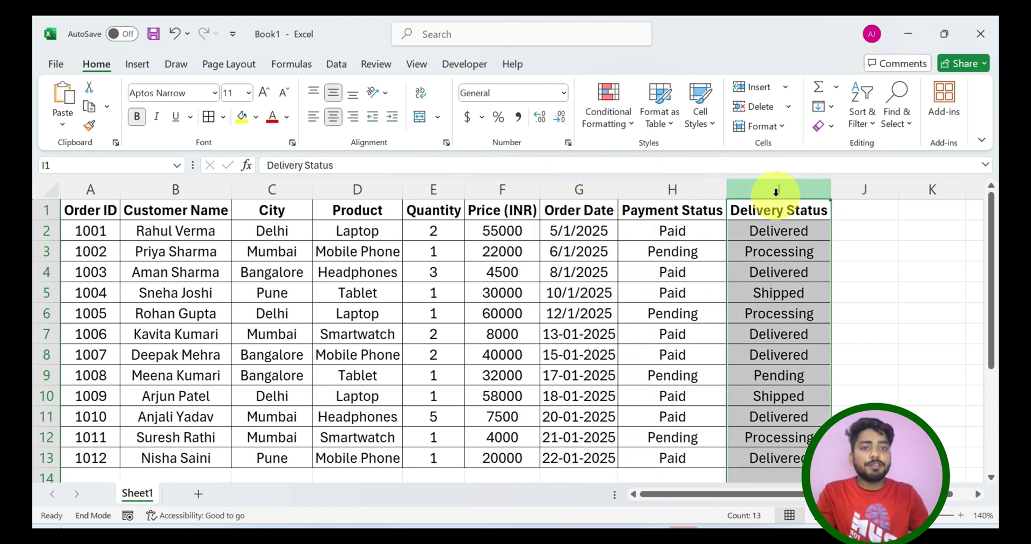
pyautogui.click(638, 226)
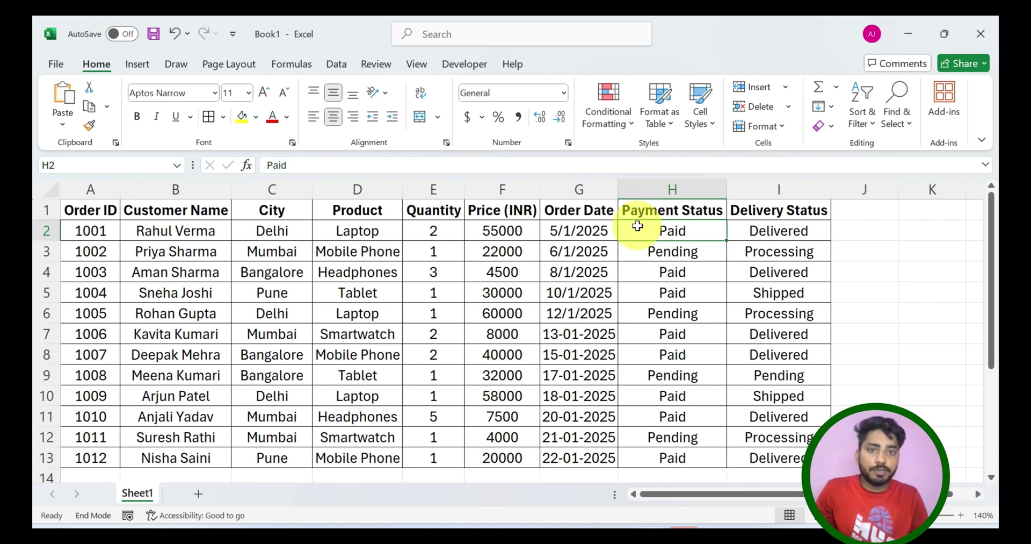
# Step: Turn on filtering for the order table and check the header row for filter arrows
pyautogui.click(763, 318)
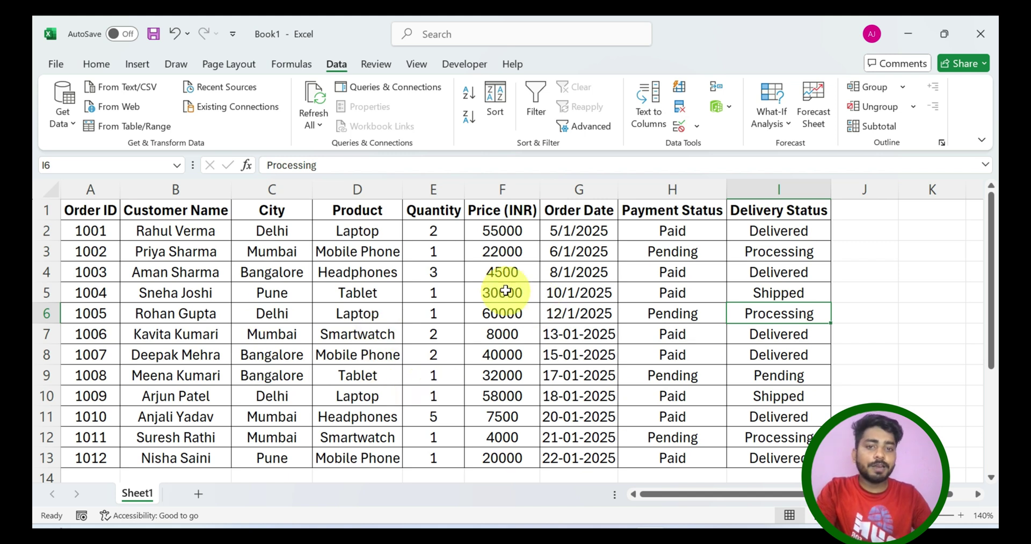
pyautogui.click(505, 290)
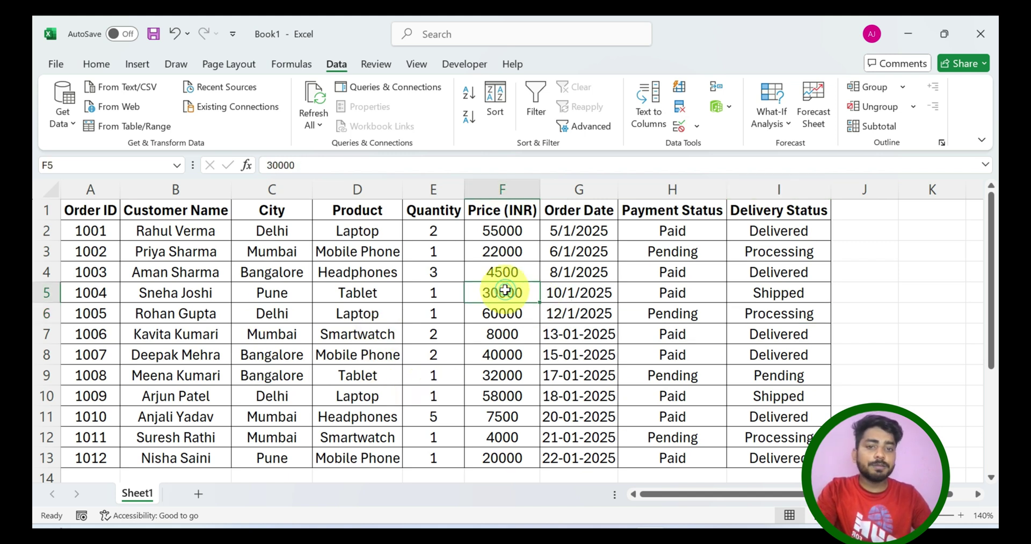
pyautogui.click(537, 97)
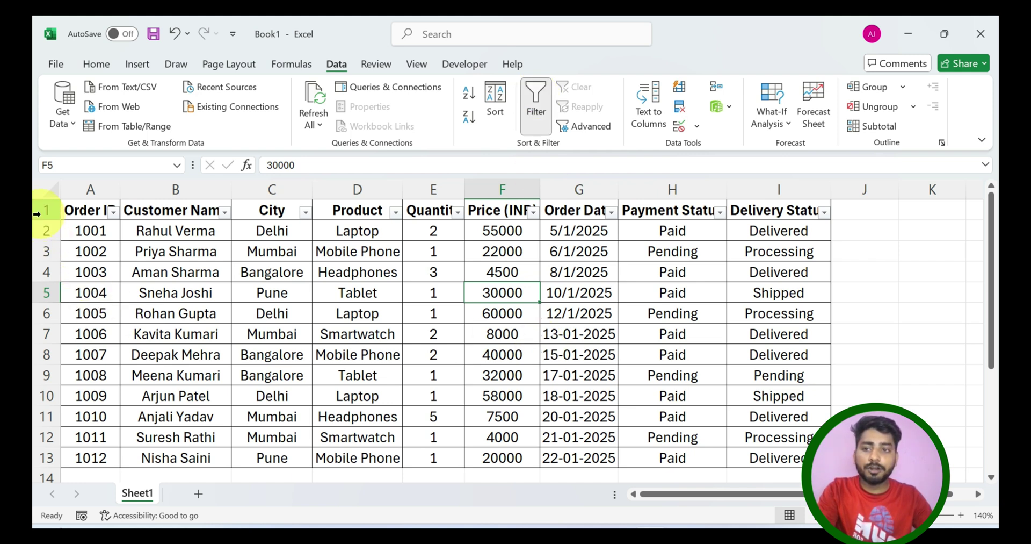
pyautogui.click(43, 212)
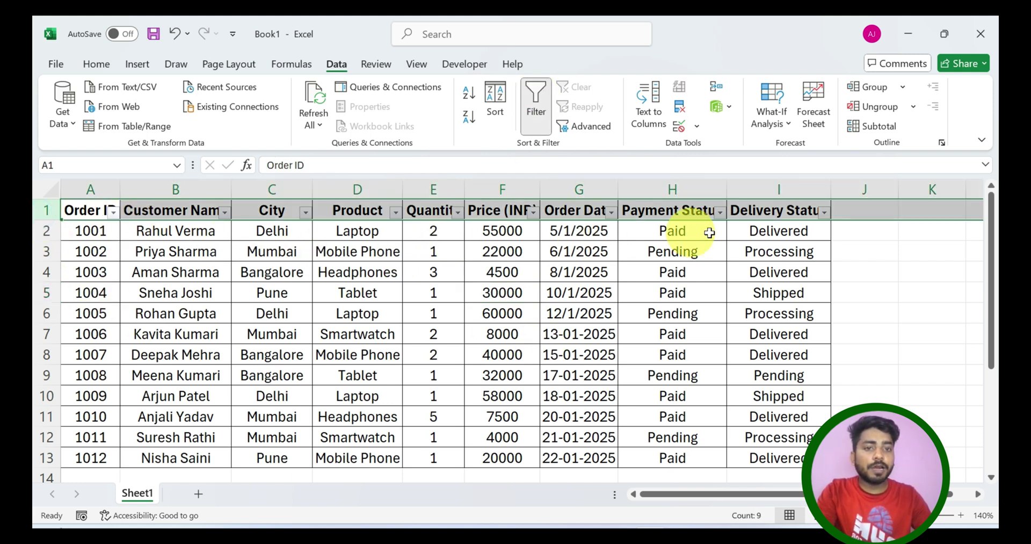
pyautogui.click(604, 270)
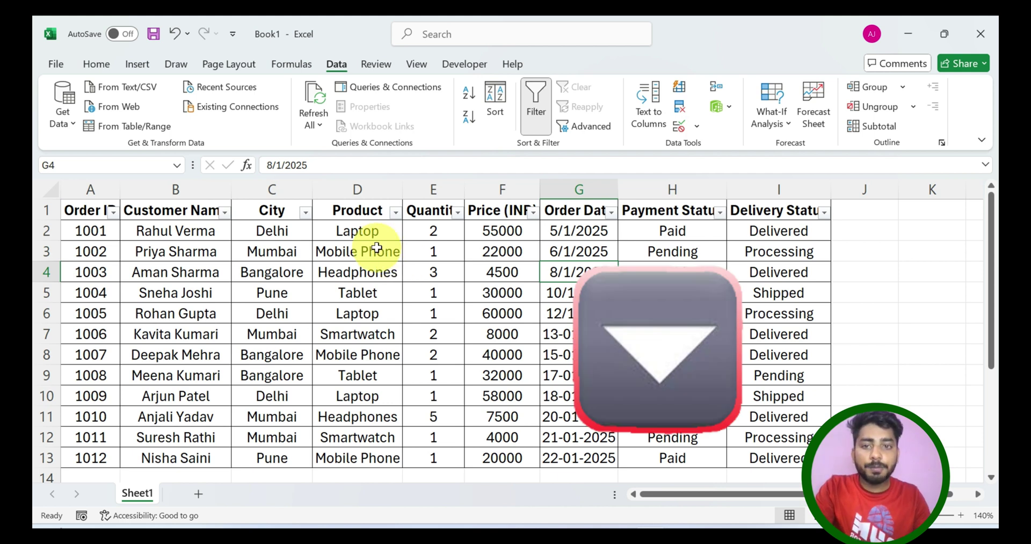
# Step: Filter the Product column so that only the Laptop orders are shown
pyautogui.click(357, 188)
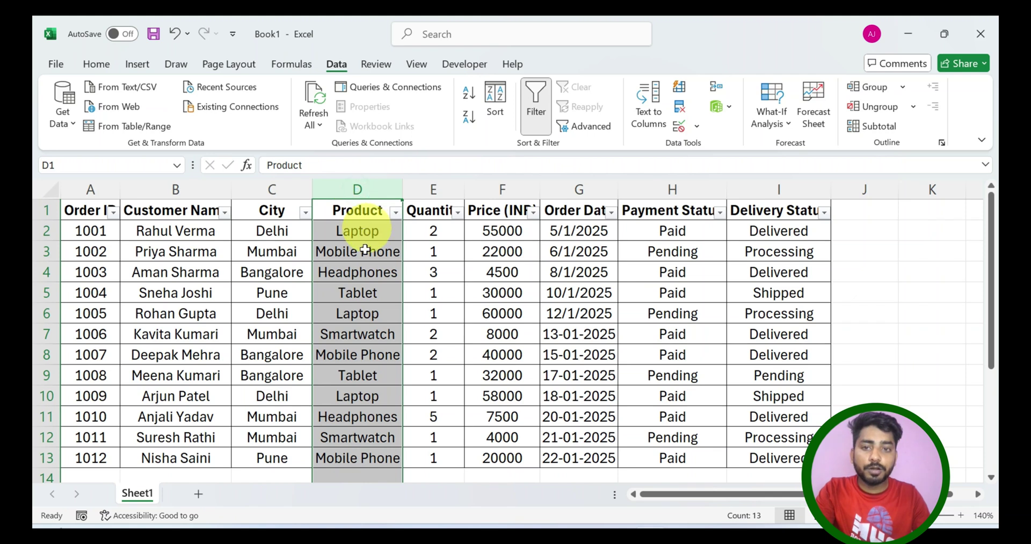
pyautogui.click(369, 305)
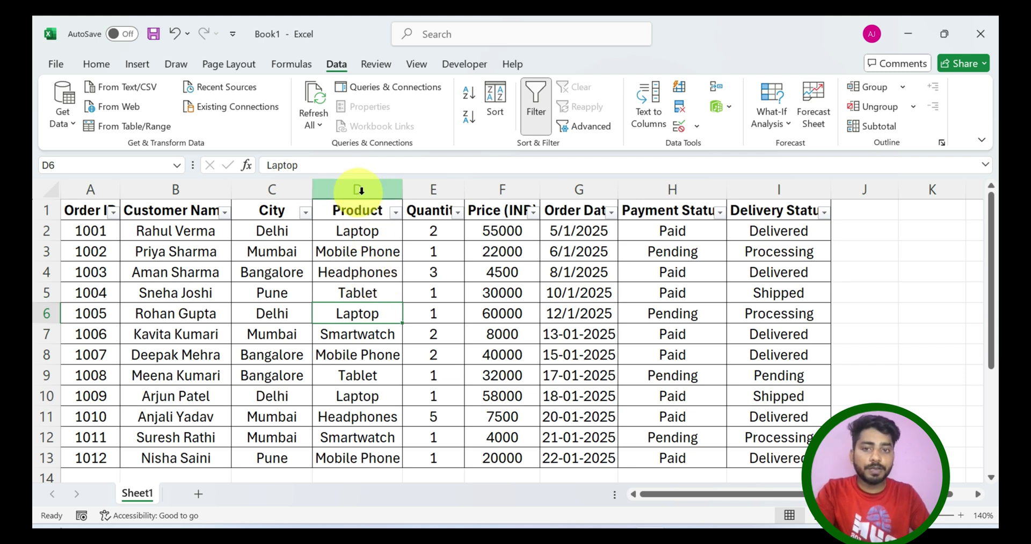
pyautogui.click(397, 211)
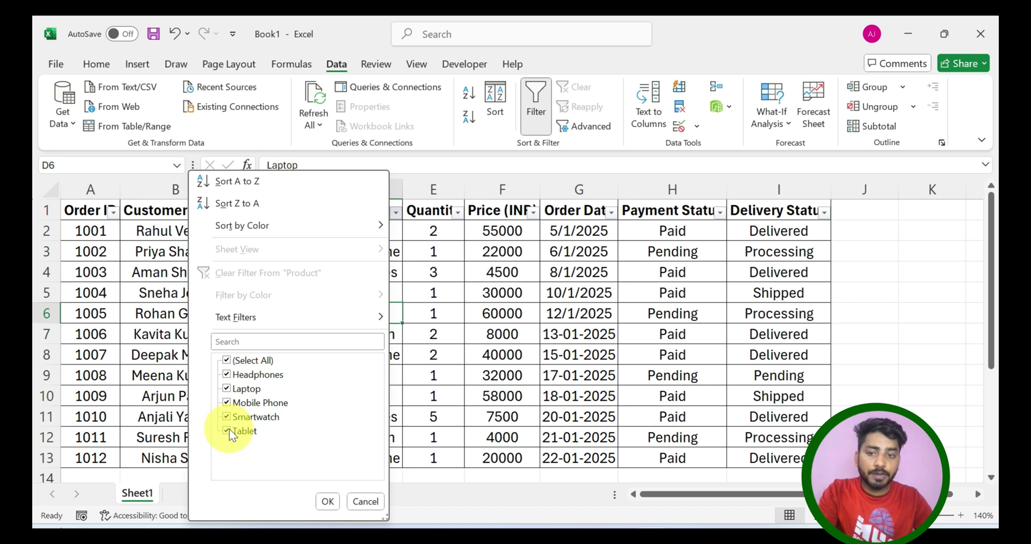
pyautogui.click(228, 358)
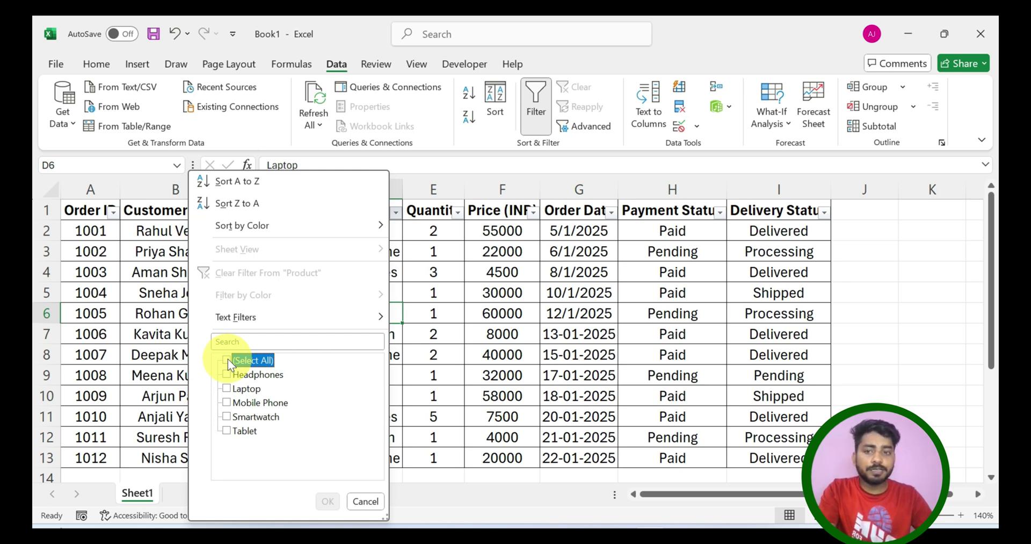
pyautogui.click(228, 359)
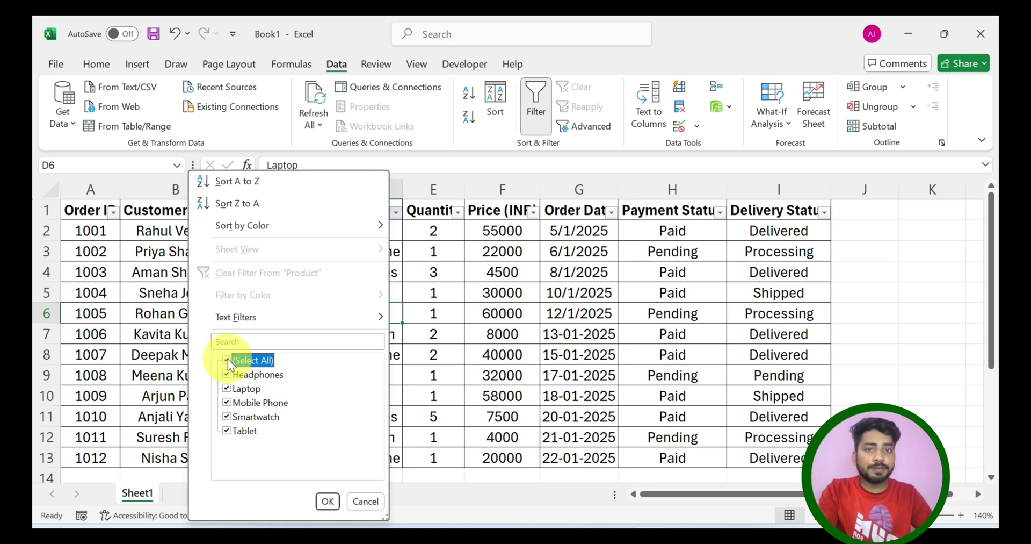
pyautogui.click(228, 359)
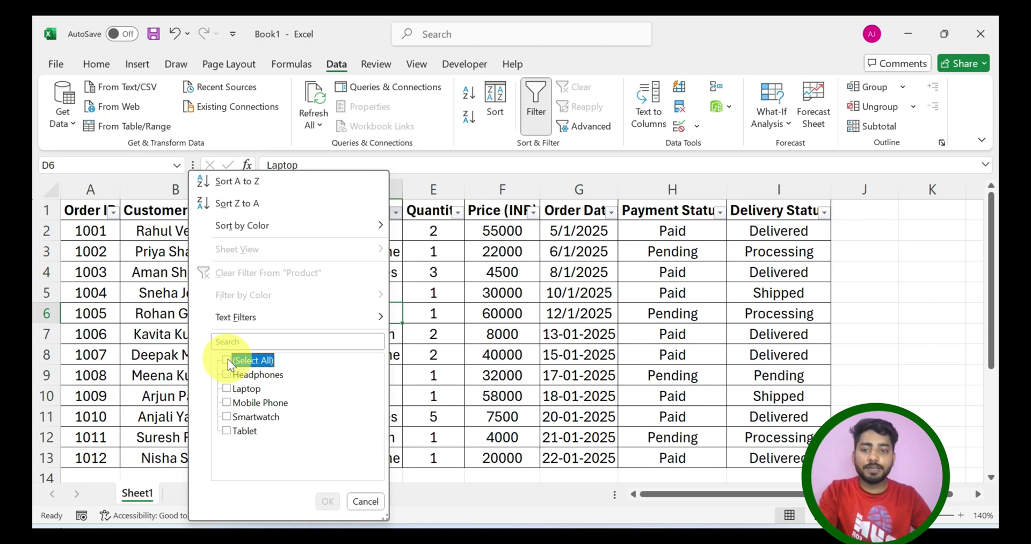
pyautogui.click(228, 389)
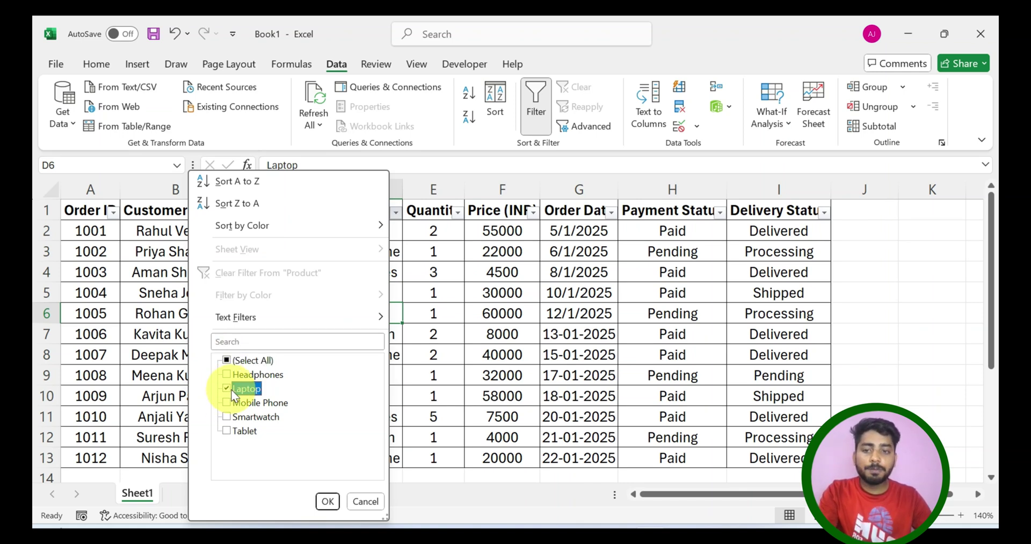
pyautogui.click(327, 501)
pyautogui.click(366, 279)
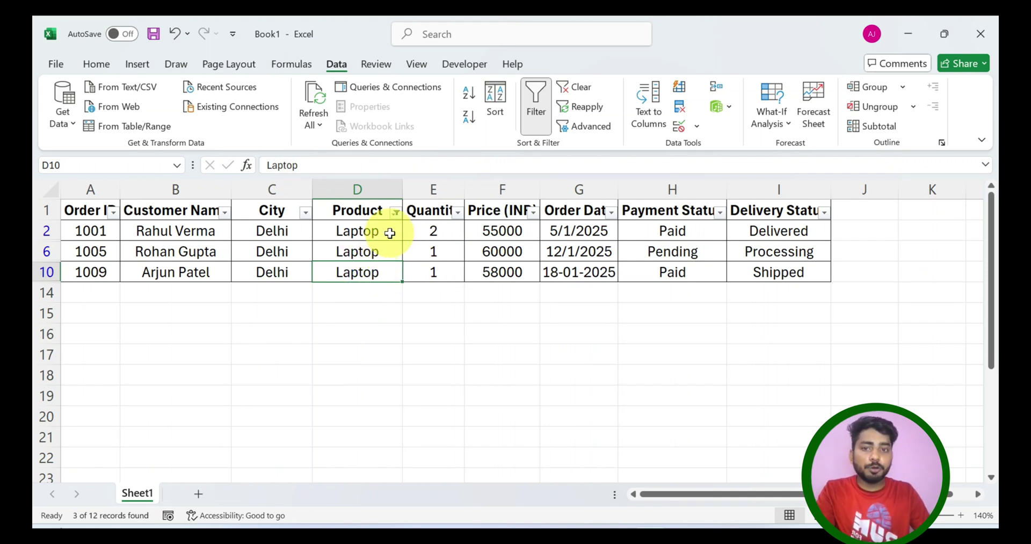
# Step: Show all products again by reselecting every value in the Product column's filter
pyautogui.click(396, 213)
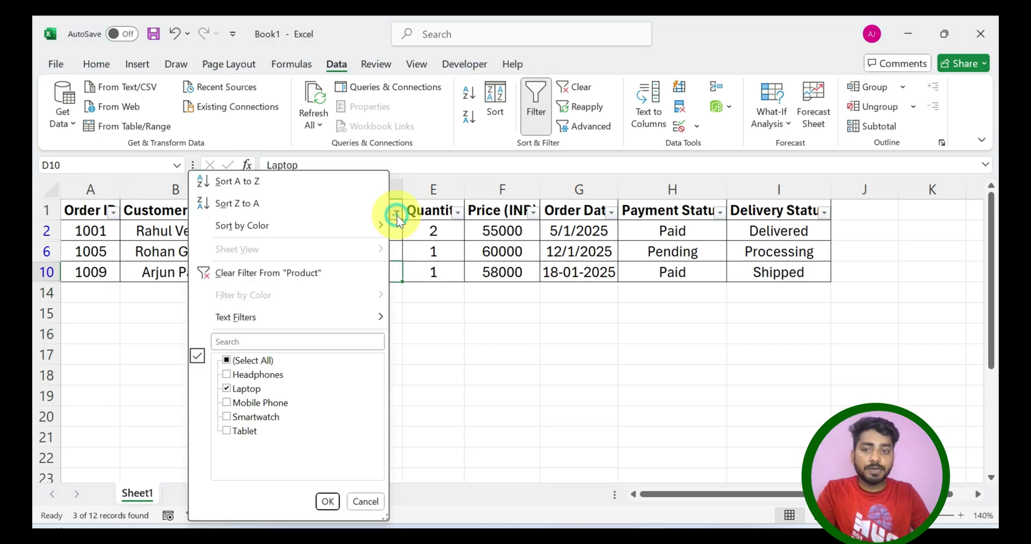
pyautogui.click(231, 358)
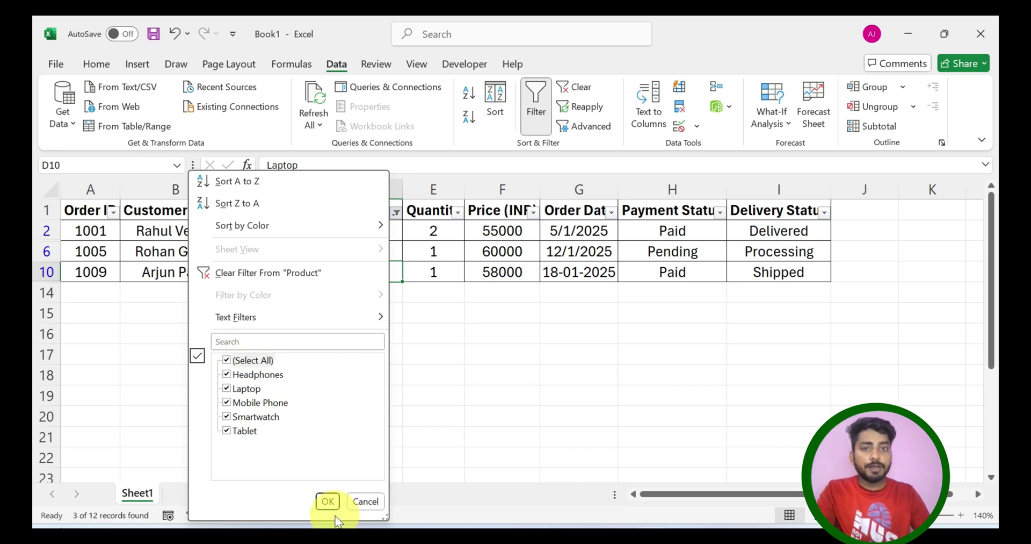
pyautogui.click(328, 501)
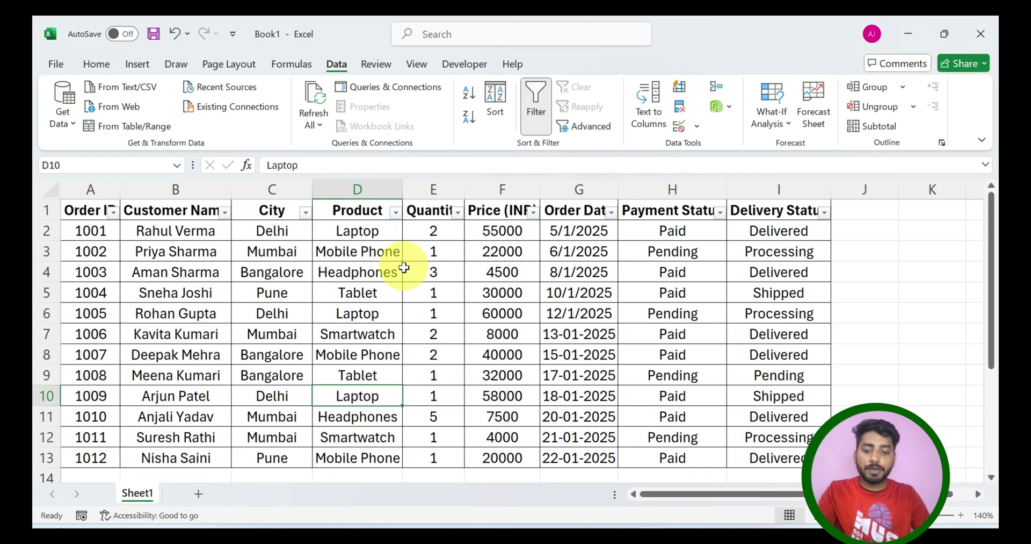
# Step: Clear the Laptop filter from the Product column and turn off filtering for the whole table
pyautogui.click(396, 213)
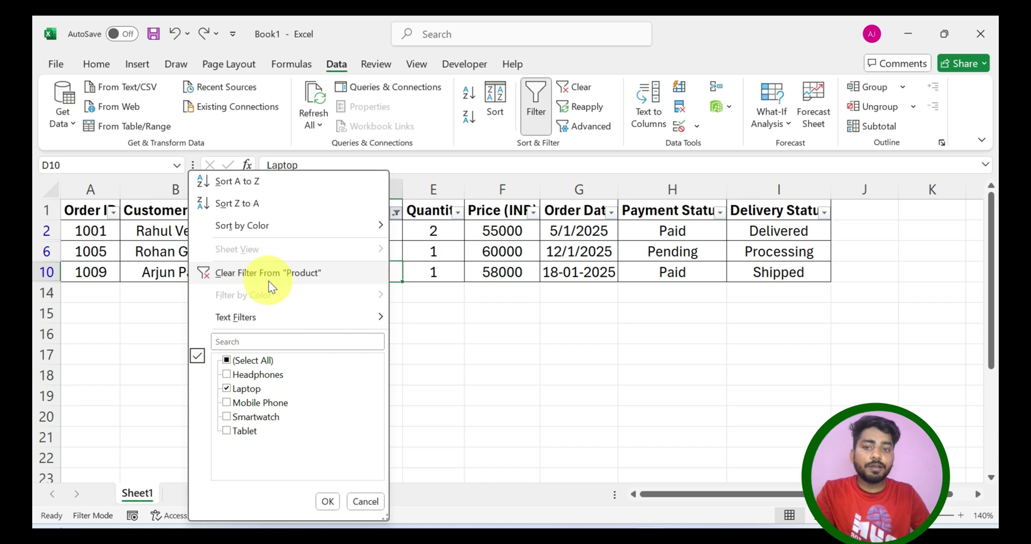
pyautogui.click(307, 275)
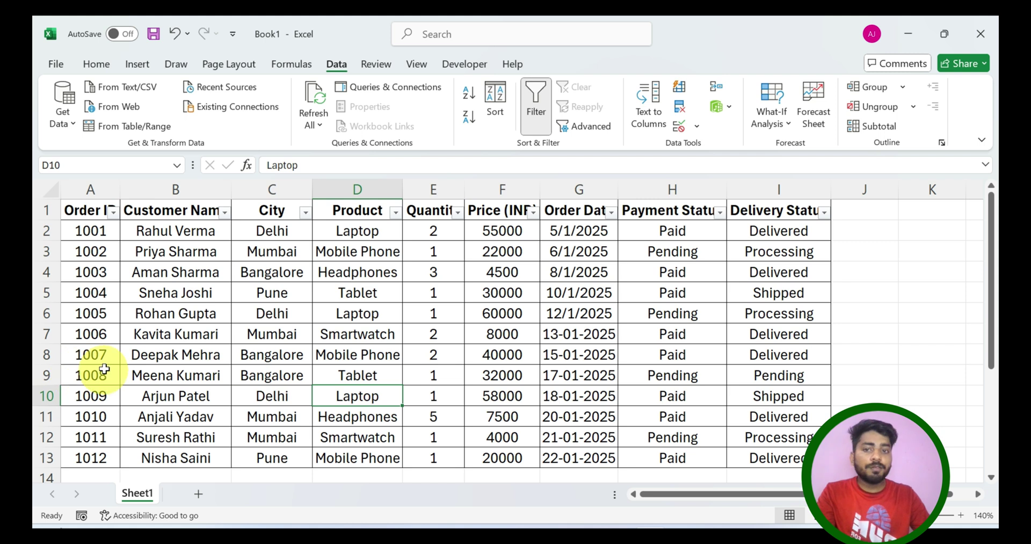
pyautogui.click(392, 294)
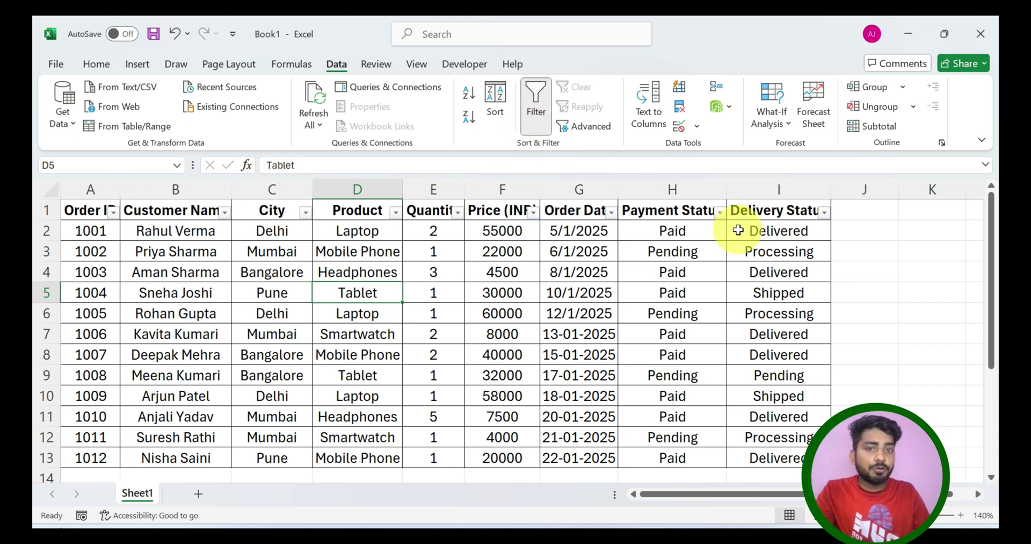
pyautogui.click(538, 101)
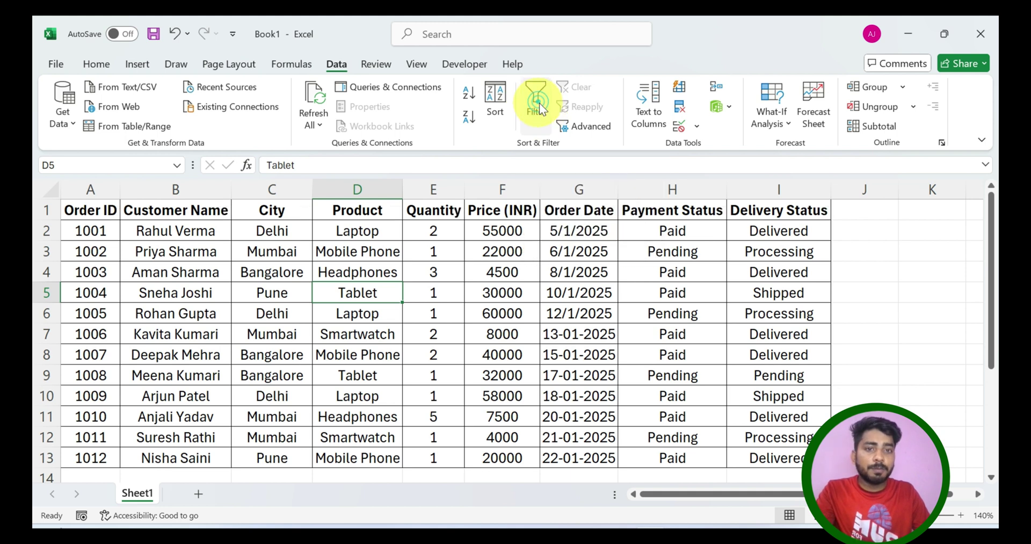
# Step: Toggle the table's header filters on and off again from a cell in the Product column
pyautogui.click(357, 271)
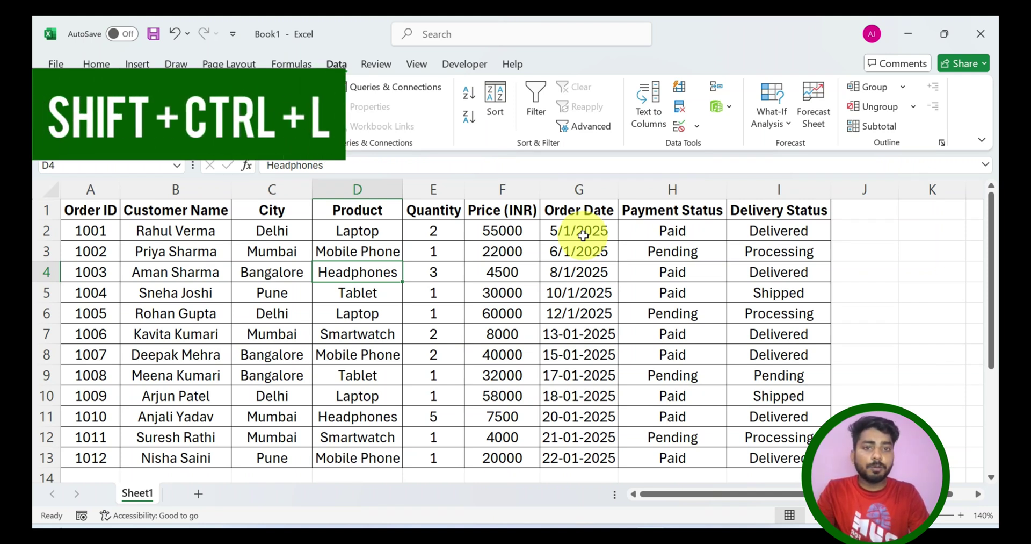
pyautogui.hotkey('ctrl', 'shift', 'l')
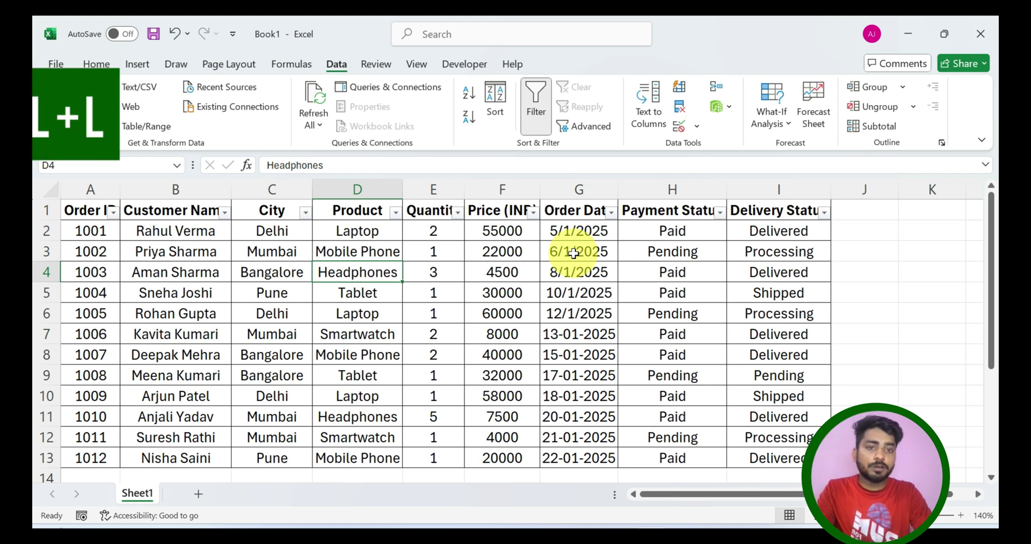
pyautogui.hotkey('ctrl', 'shift', 'l')
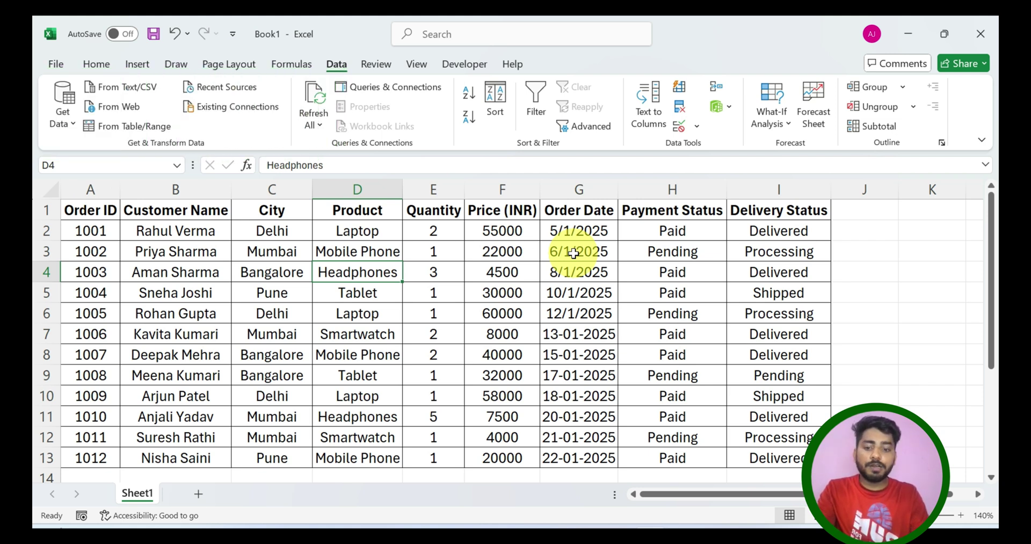
# Step: Enable header filters on the order table again
pyautogui.press('alt')
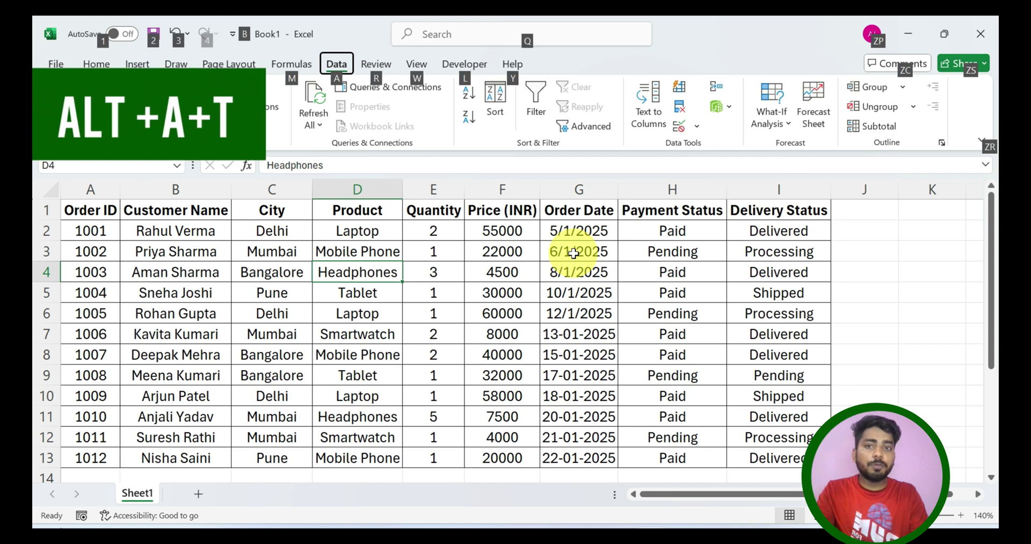
pyautogui.press('a')
pyautogui.press('t')
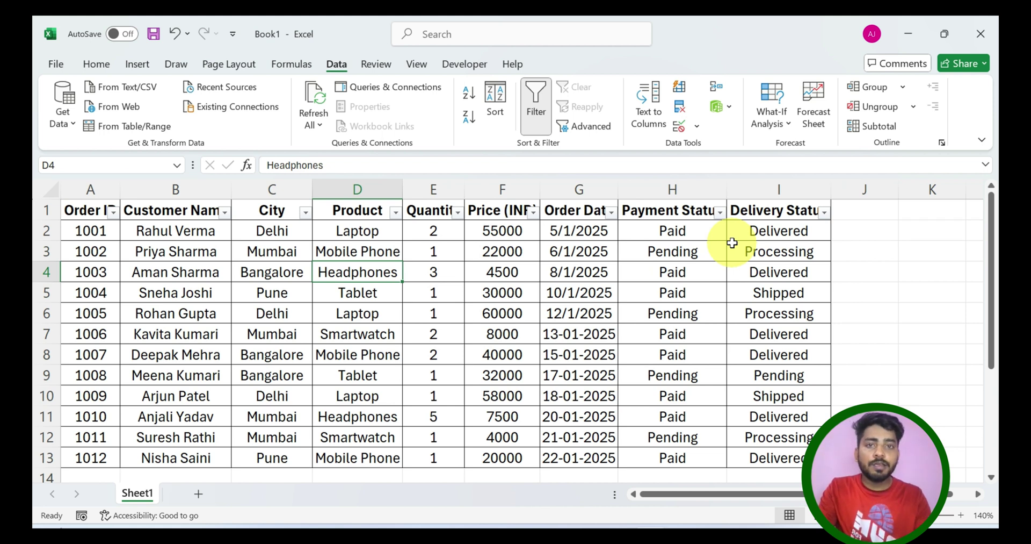
# Step: Turn the order table's header filters off and back on
pyautogui.press('alt')
pyautogui.press('a')
pyautogui.press('t')
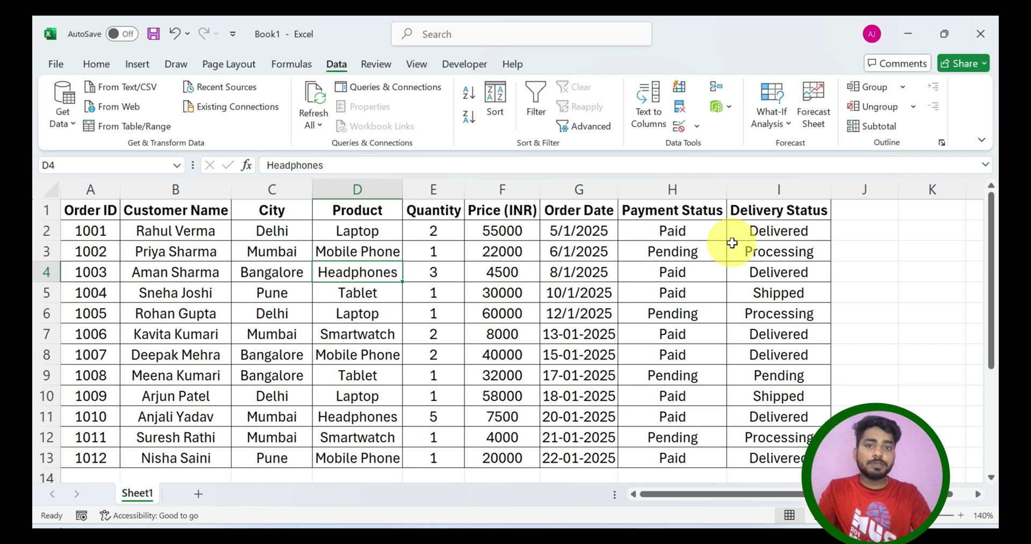
pyautogui.hotkey('ctrl', 'shift', 'l')
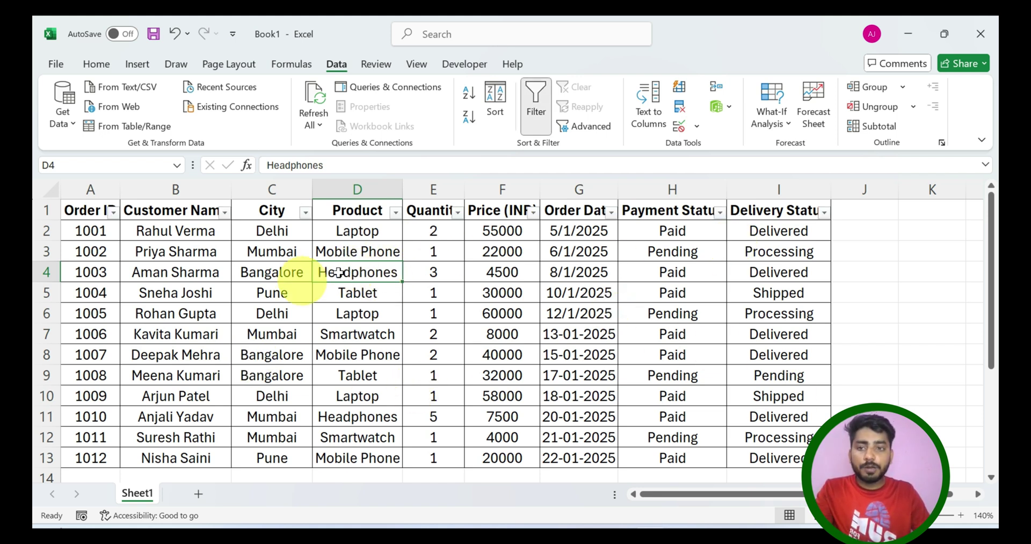
# Step: Select only Laptop, Smartwatch and Tablet in the Product column's filter list
pyautogui.click(396, 213)
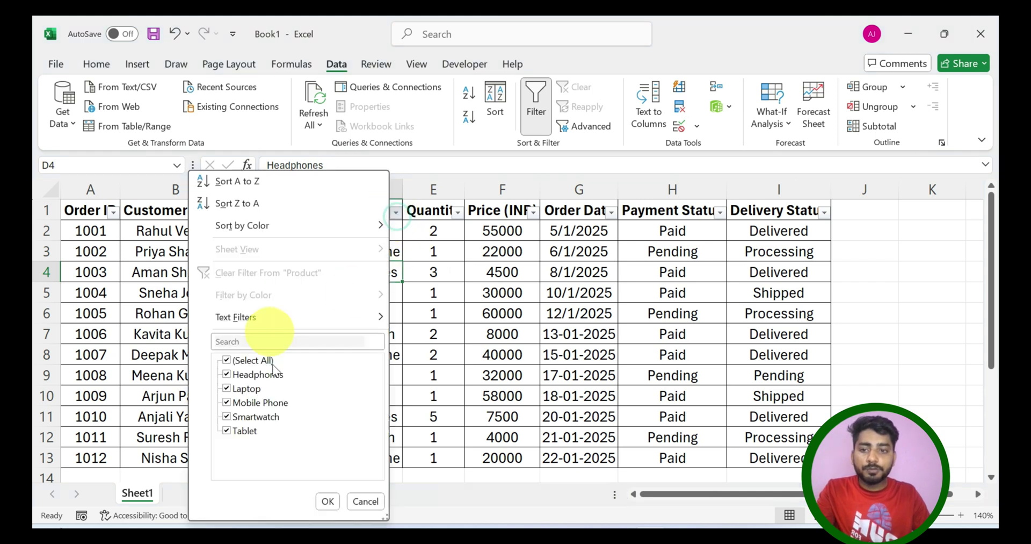
pyautogui.click(228, 360)
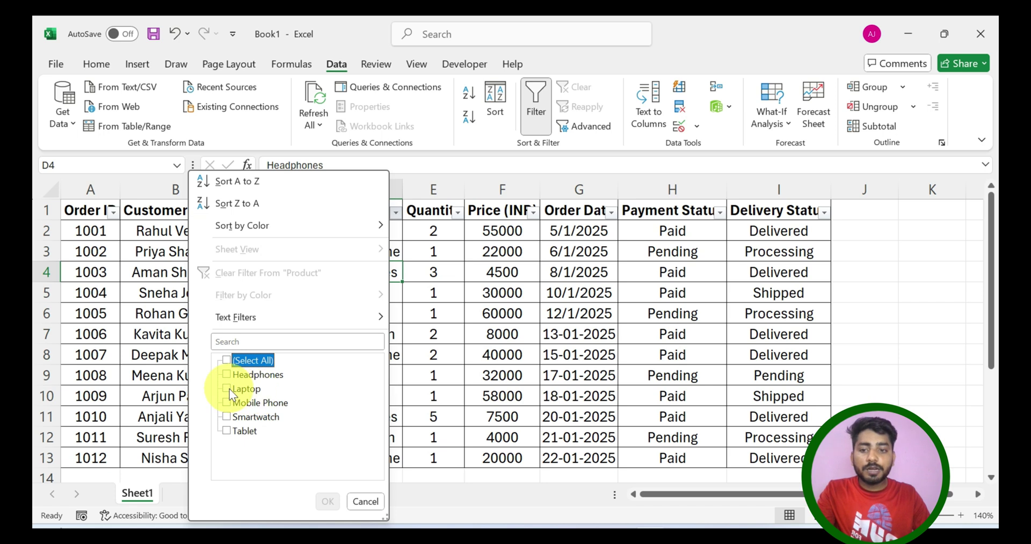
pyautogui.click(229, 388)
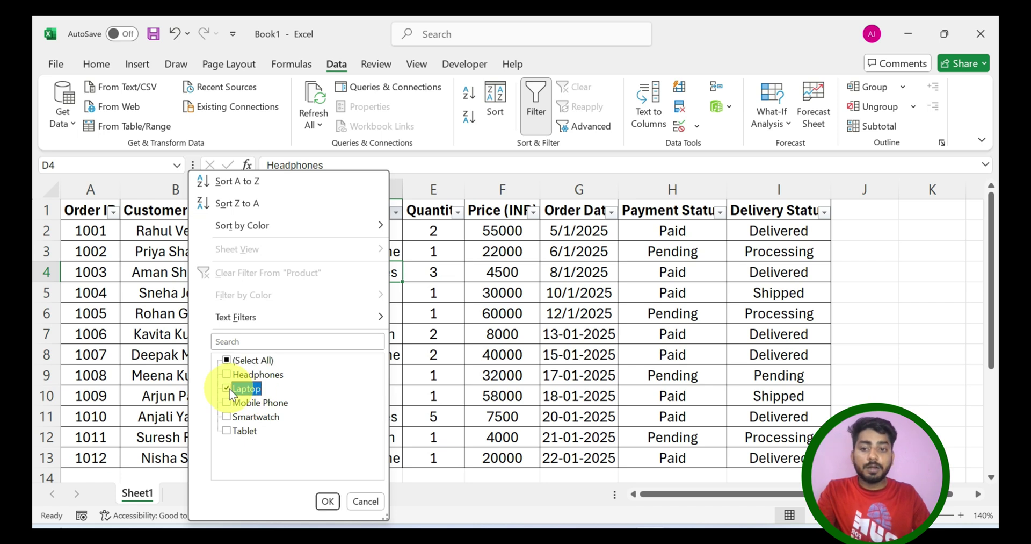
pyautogui.click(231, 430)
pyautogui.click(228, 416)
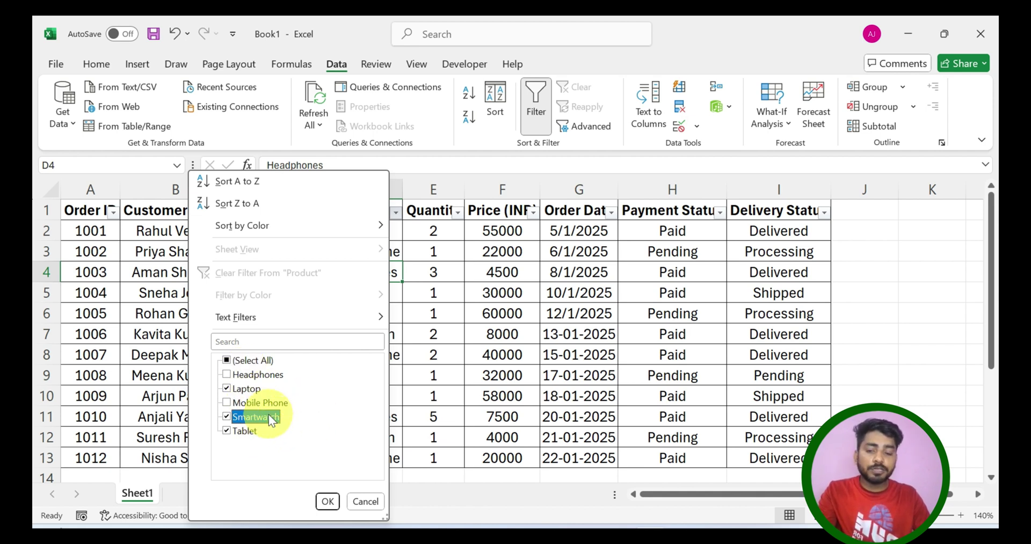
# Step: Filter the Product column to show every product except Laptop
pyautogui.click(229, 361)
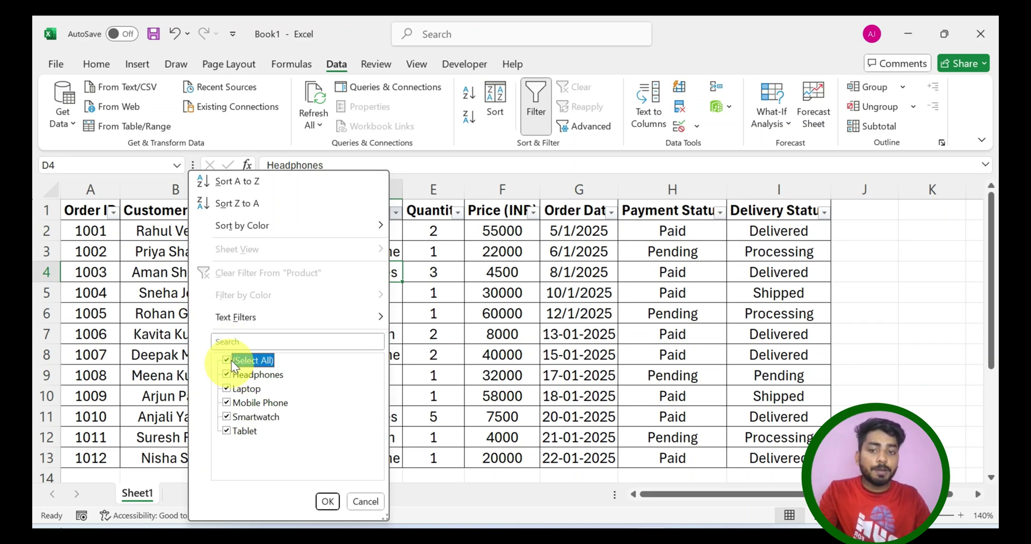
pyautogui.click(227, 389)
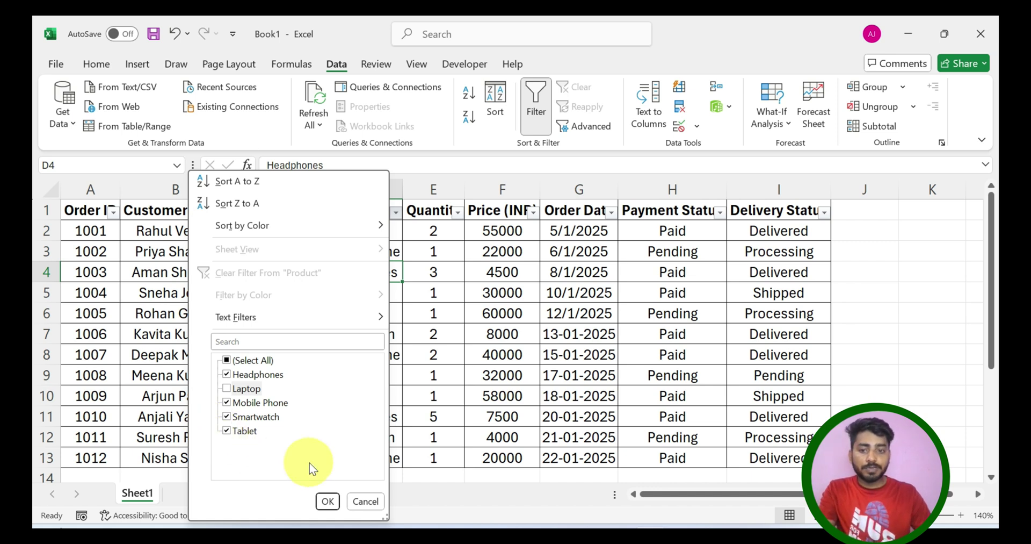
pyautogui.click(327, 500)
pyautogui.click(372, 272)
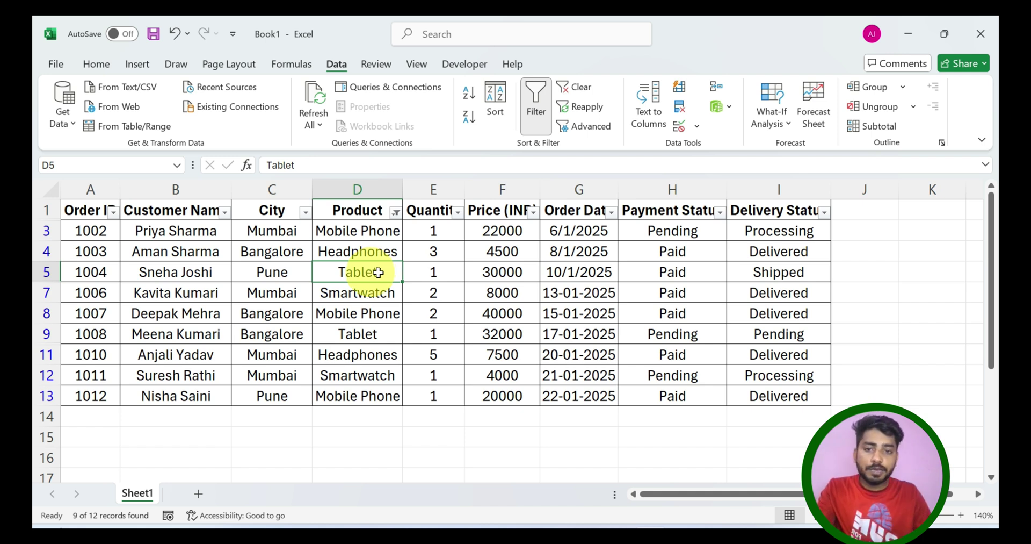
pyautogui.click(379, 183)
pyautogui.click(379, 311)
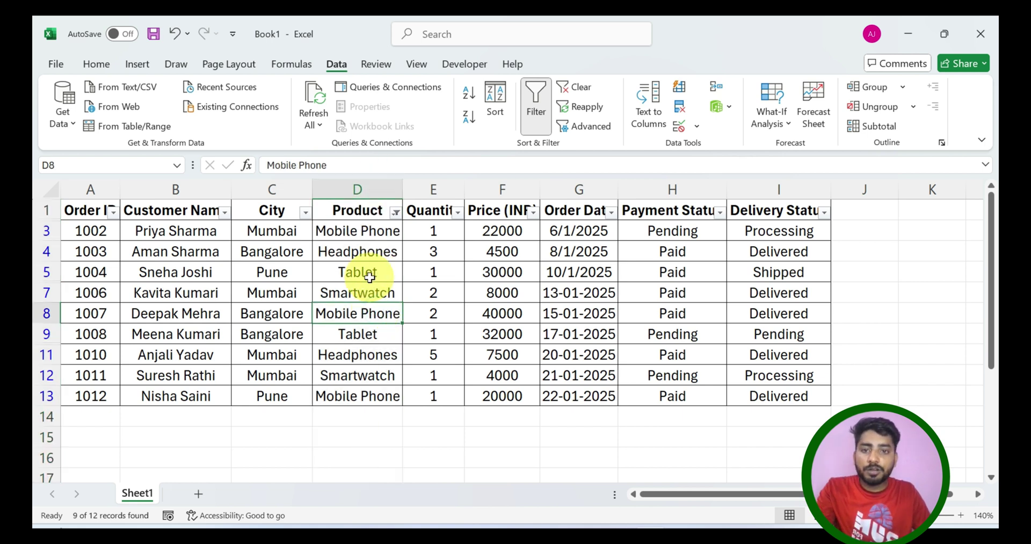
pyautogui.click(396, 212)
pyautogui.click(424, 333)
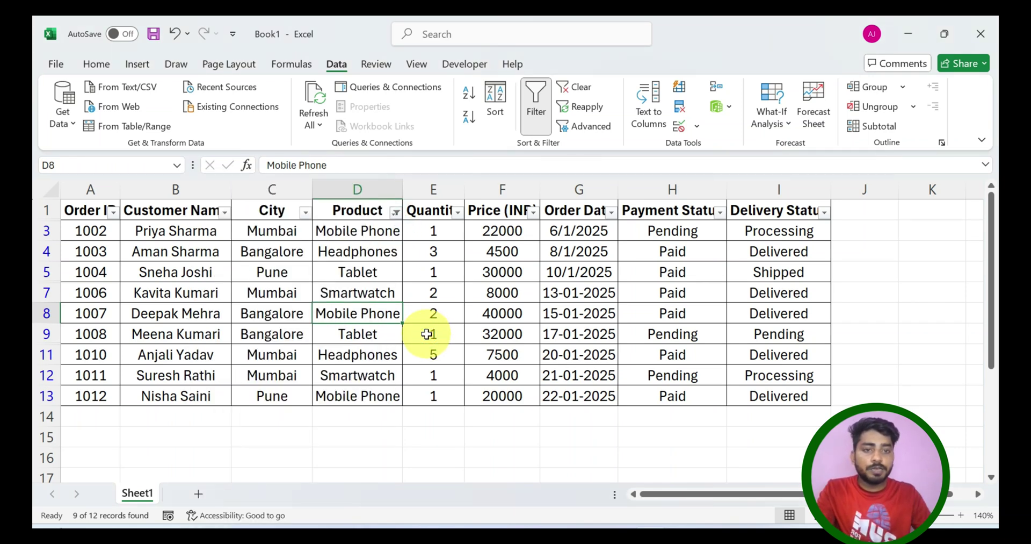
# Step: Filter the Payment Status column to hide the Pending orders
pyautogui.click(720, 213)
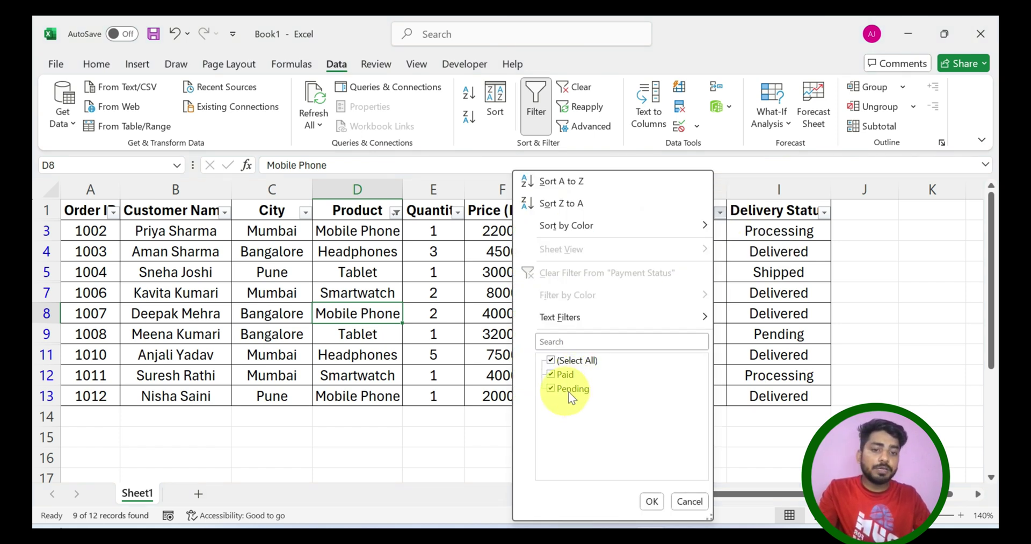
pyautogui.click(550, 387)
pyautogui.click(652, 501)
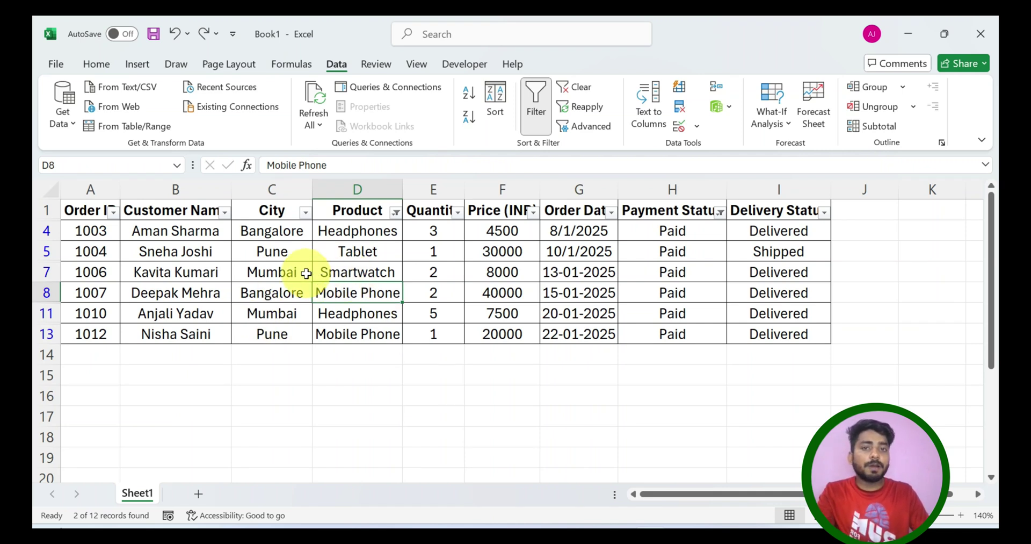
# Step: Filter the City column to show only Mumbai orders
pyautogui.click(306, 213)
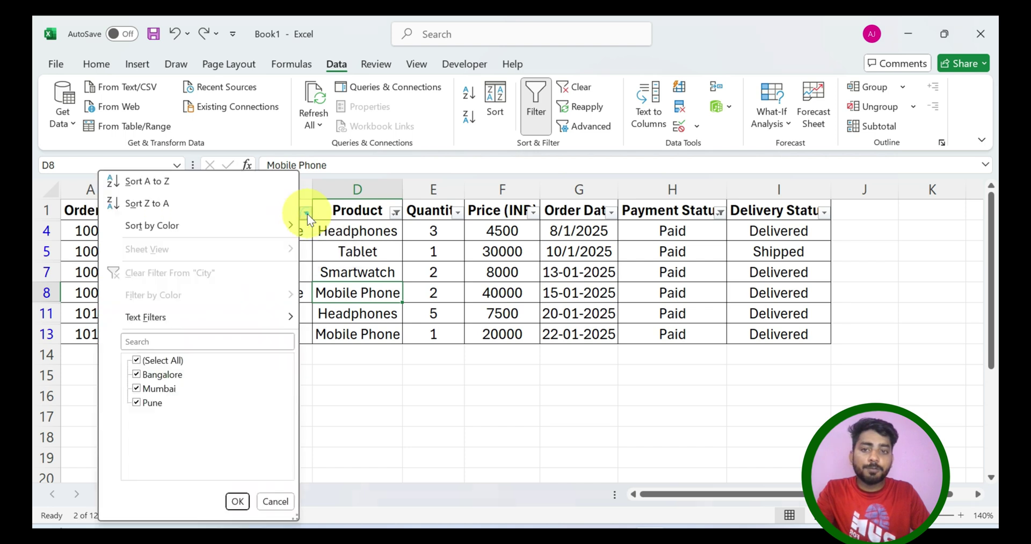
pyautogui.click(137, 359)
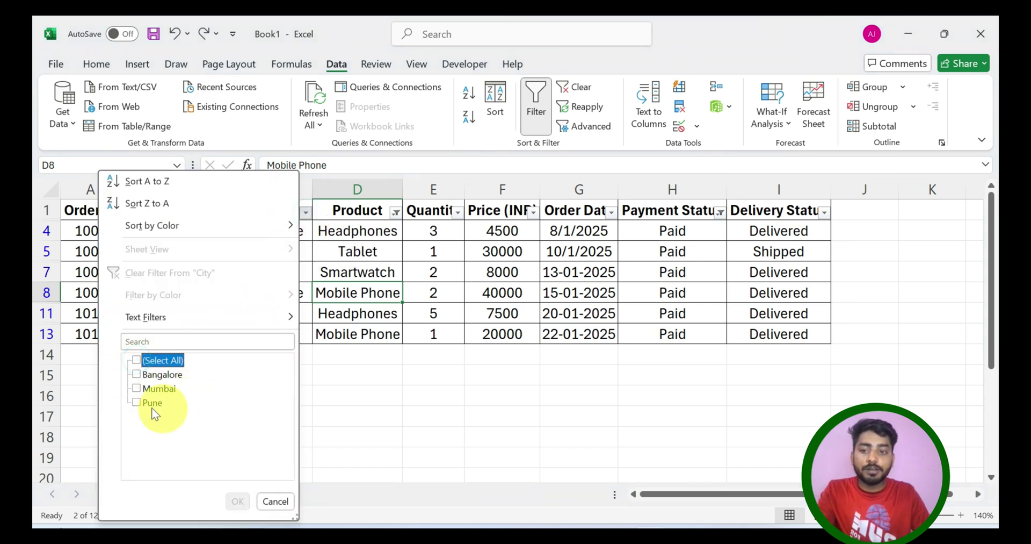
pyautogui.click(144, 391)
pyautogui.click(237, 501)
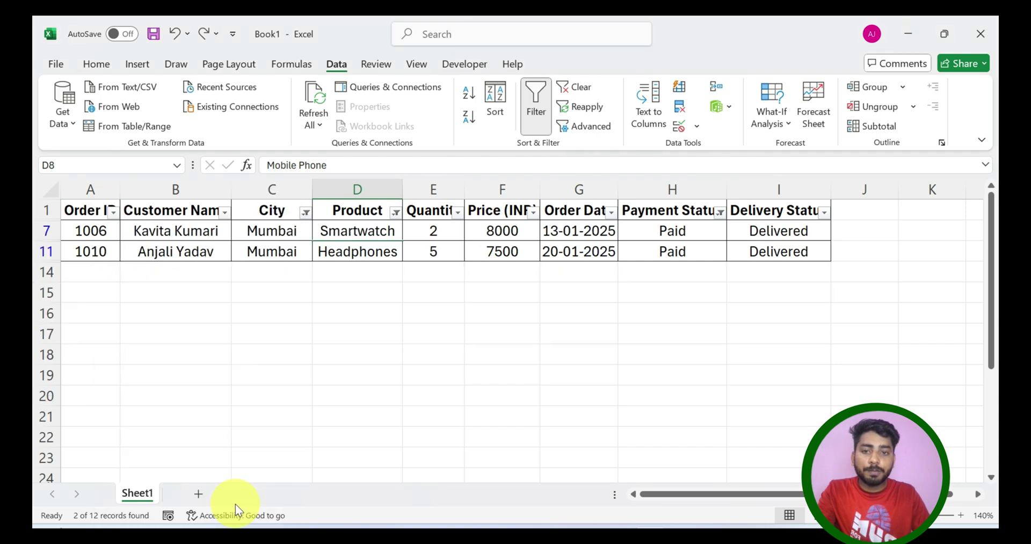
pyautogui.click(345, 276)
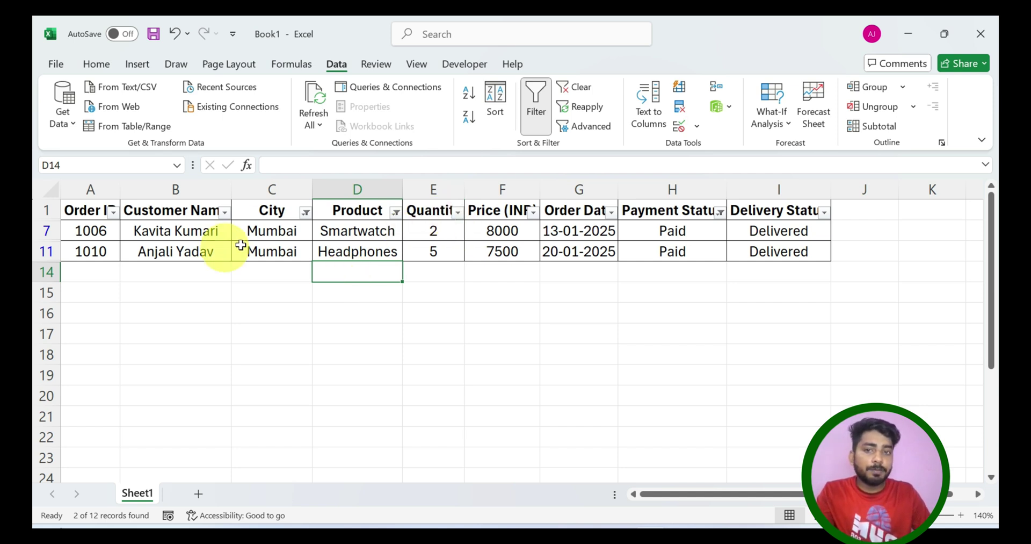
# Step: Clear the City column's filter and turn off filtering for the whole table
pyautogui.click(305, 213)
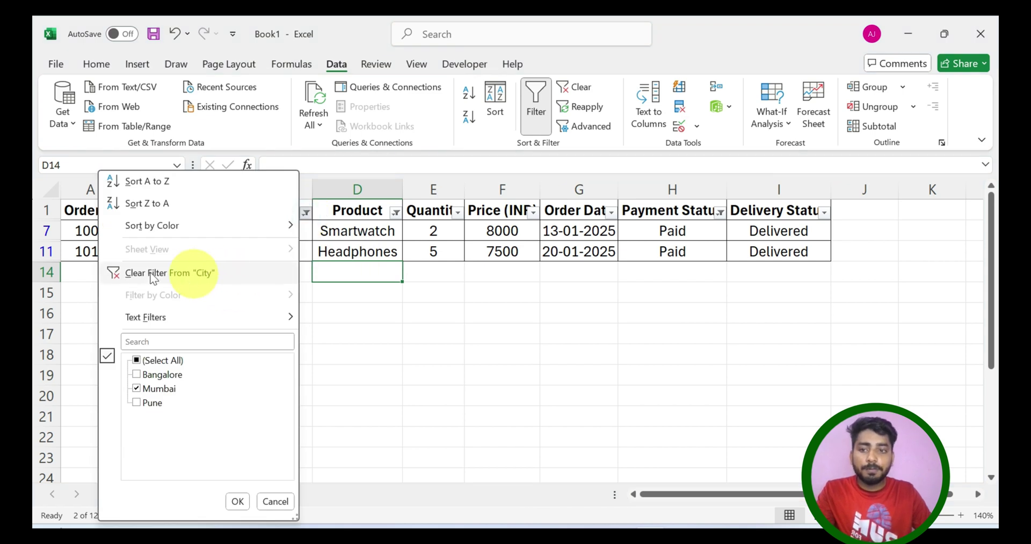
pyautogui.click(209, 274)
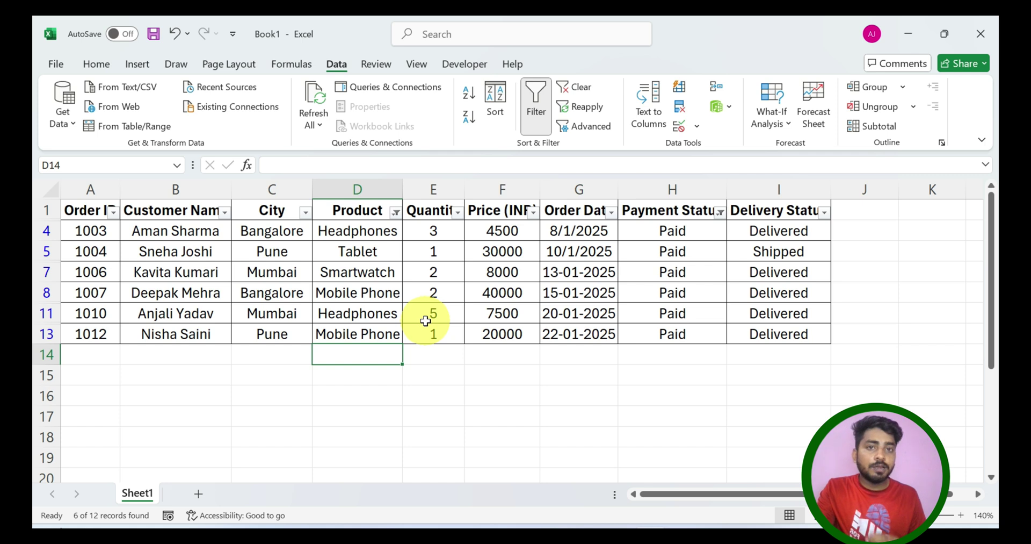
pyautogui.click(537, 99)
pyautogui.click(529, 269)
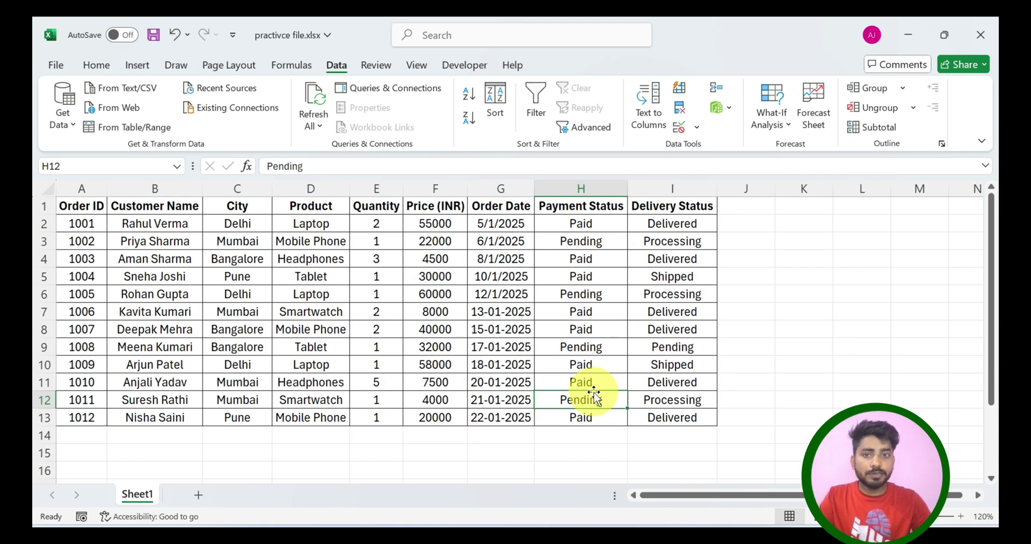
# Step: Enable header filters on the order table and check the Product column's filter list without changing it
pyautogui.click(530, 89)
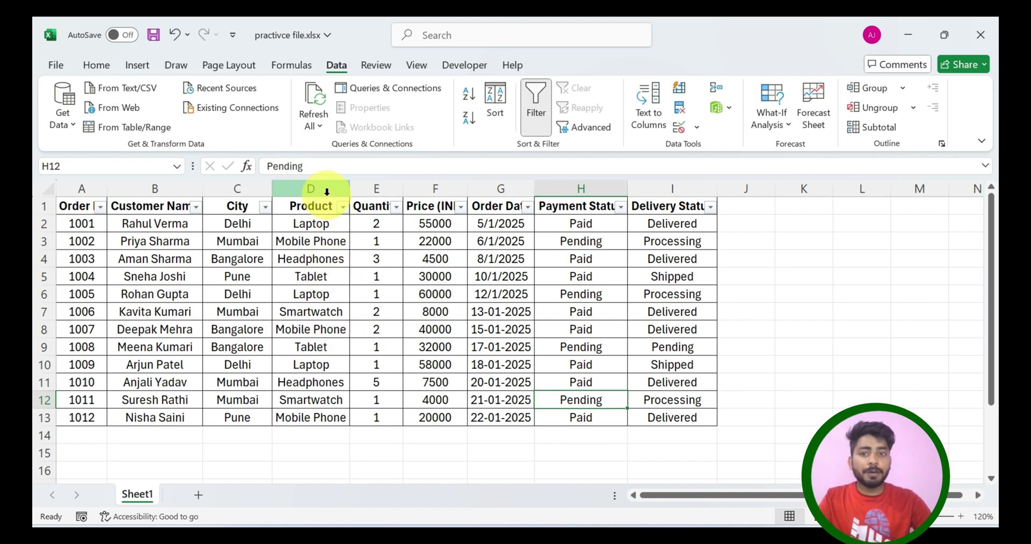
pyautogui.click(343, 206)
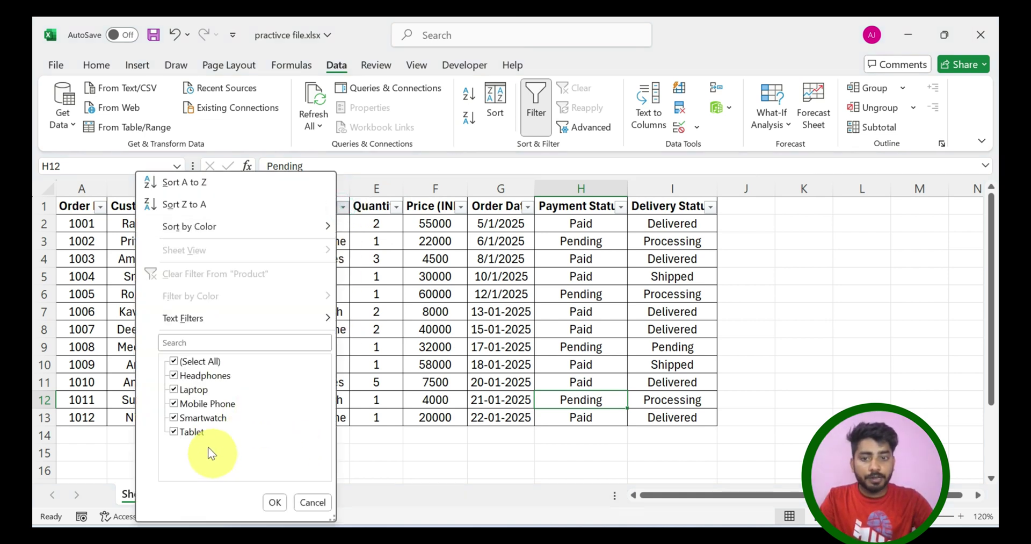
pyautogui.click(319, 502)
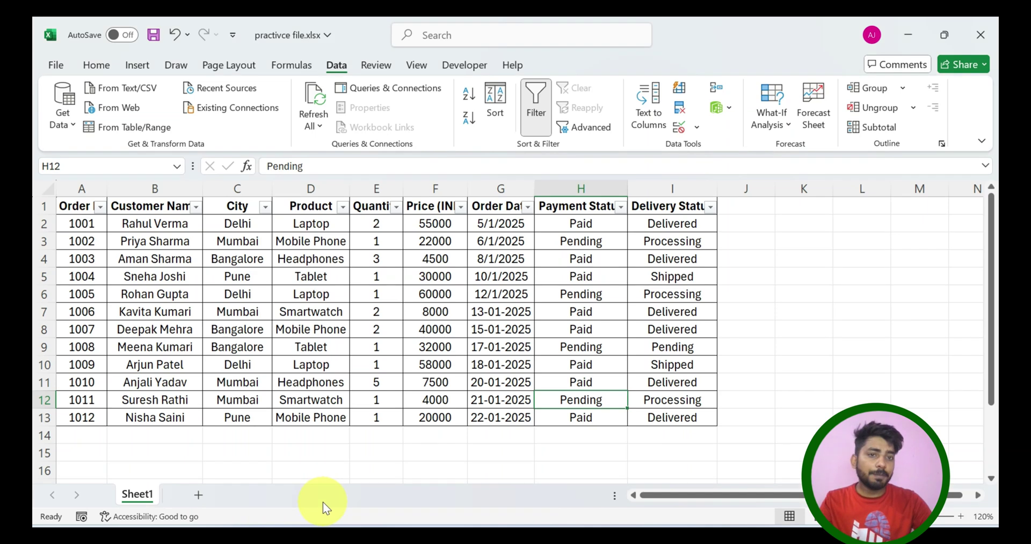
# Step: Show a single order by searching for its number in the Order ID filter, and switch the table's filtering off again
pyautogui.click(99, 207)
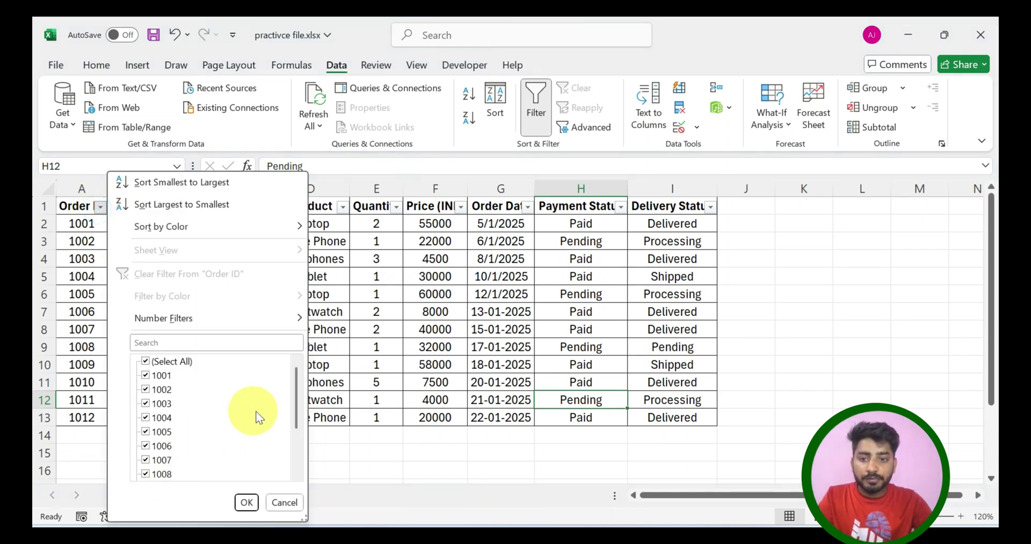
pyautogui.moveTo(296, 408); pyautogui.dragTo(266, 414)
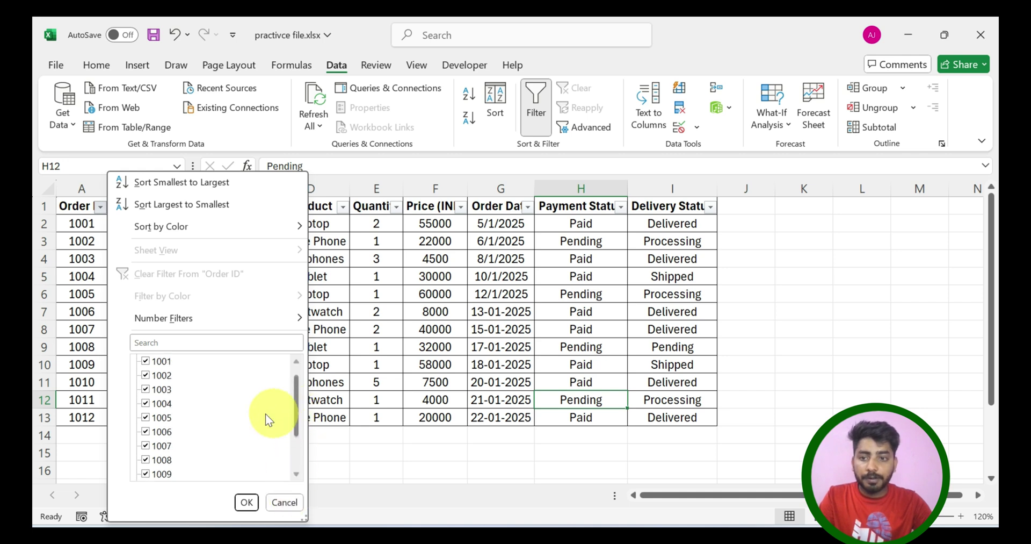
pyautogui.scroll(-2, 224, 432)
pyautogui.scroll(2, 224, 431)
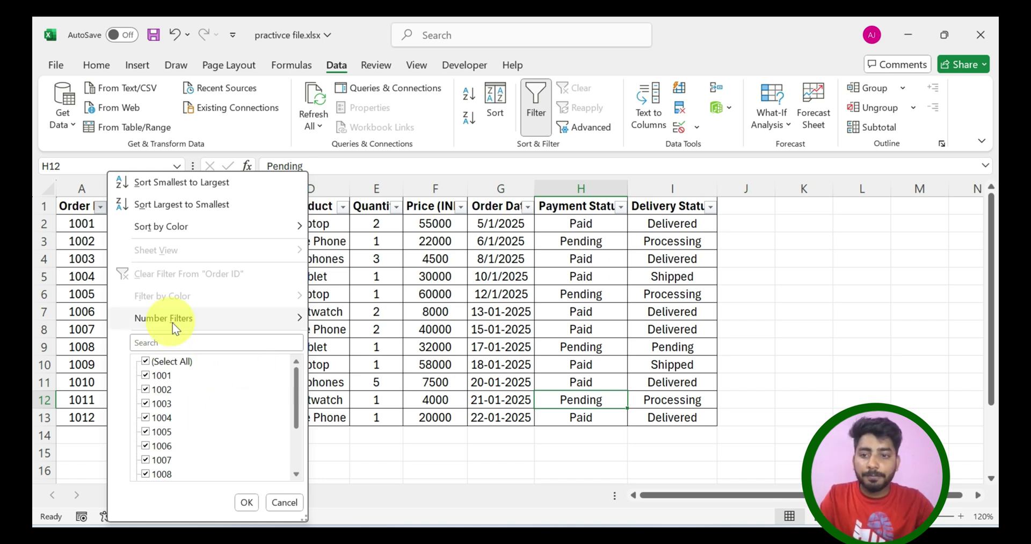
pyautogui.click(173, 344)
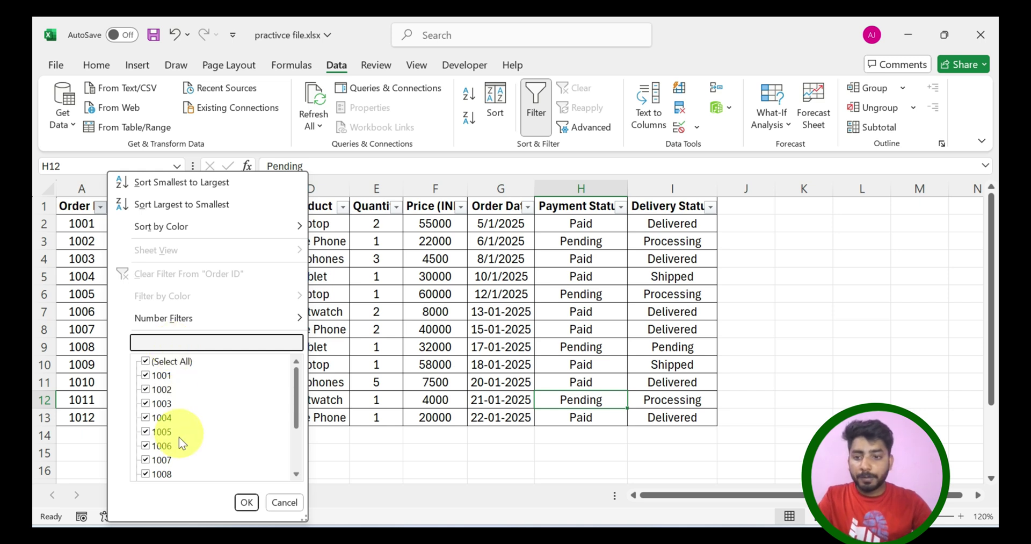
pyautogui.write('1005')
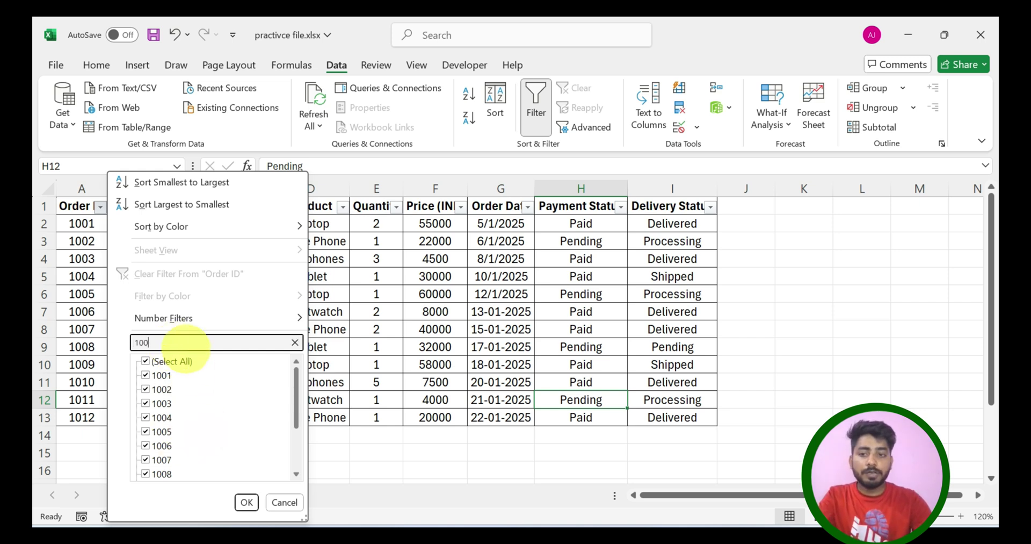
pyautogui.press('Return')
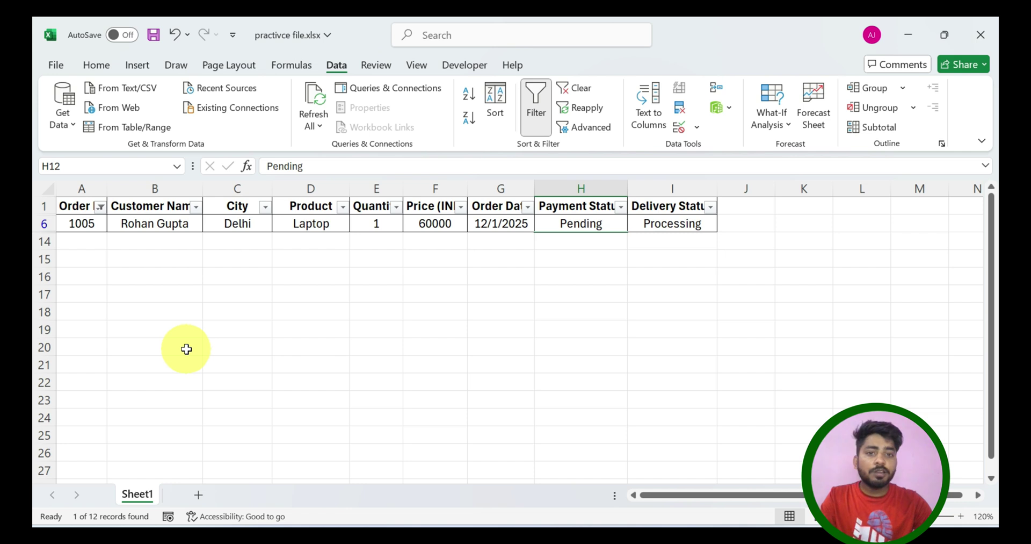
pyautogui.click(327, 296)
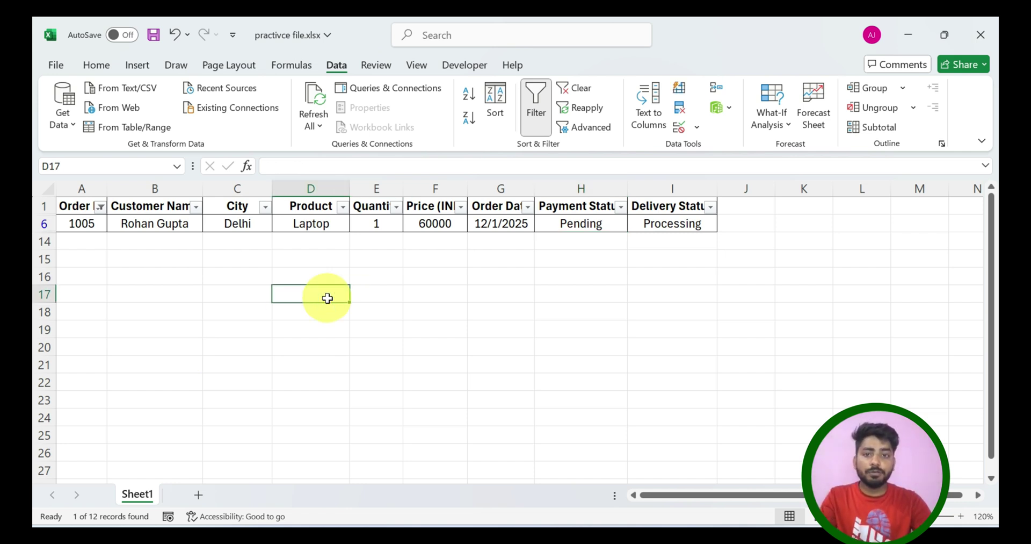
pyautogui.hotkey('ctrl', 'shift', 'l')
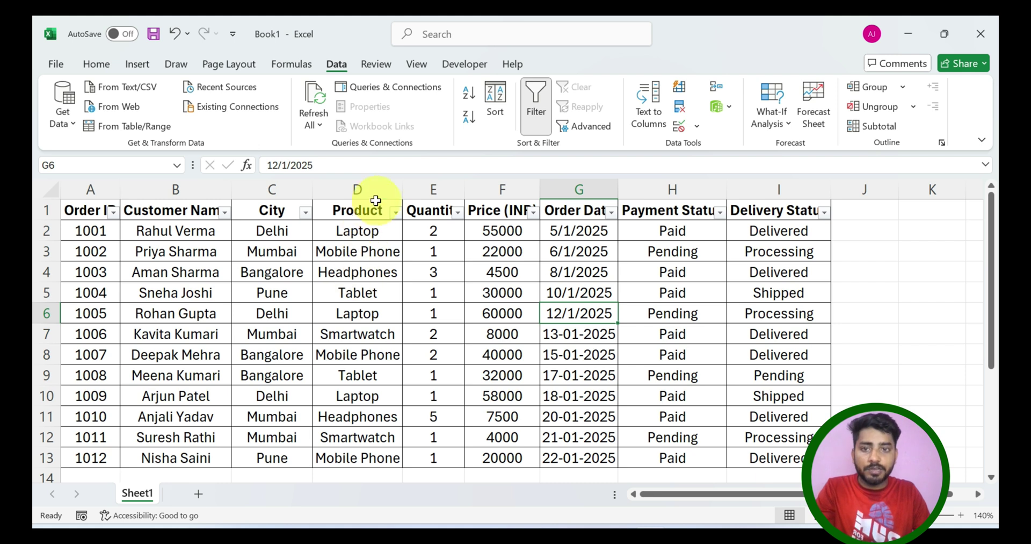
# Step: View the Sort by Color options in the Product column's filter and close it without sorting
pyautogui.click(361, 193)
pyautogui.click(368, 231)
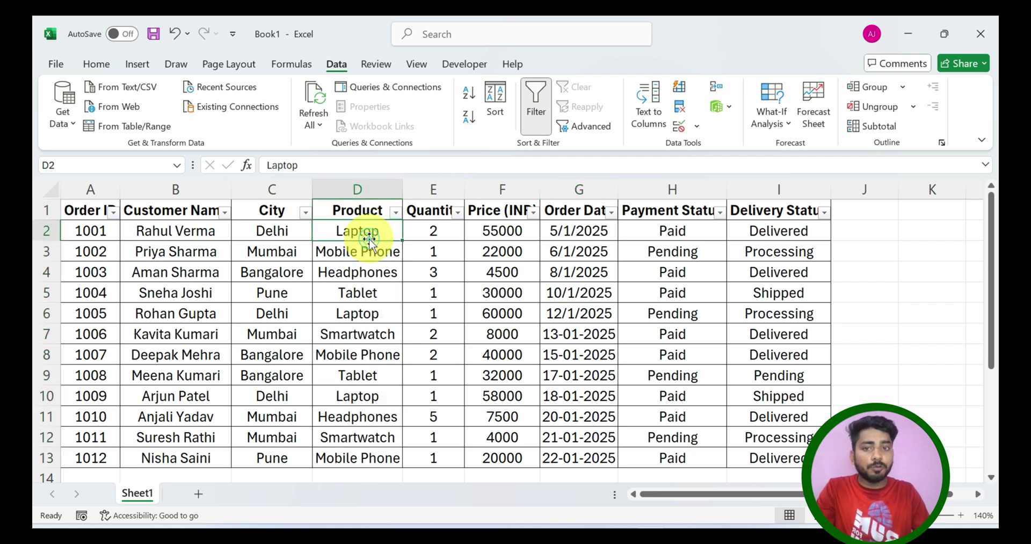
pyautogui.click(397, 212)
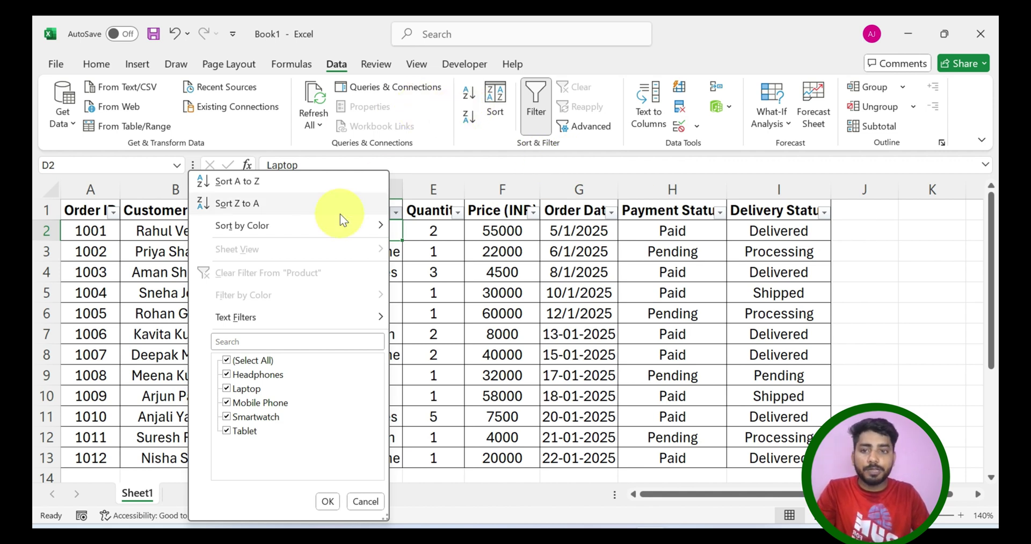
pyautogui.moveTo(238, 235)
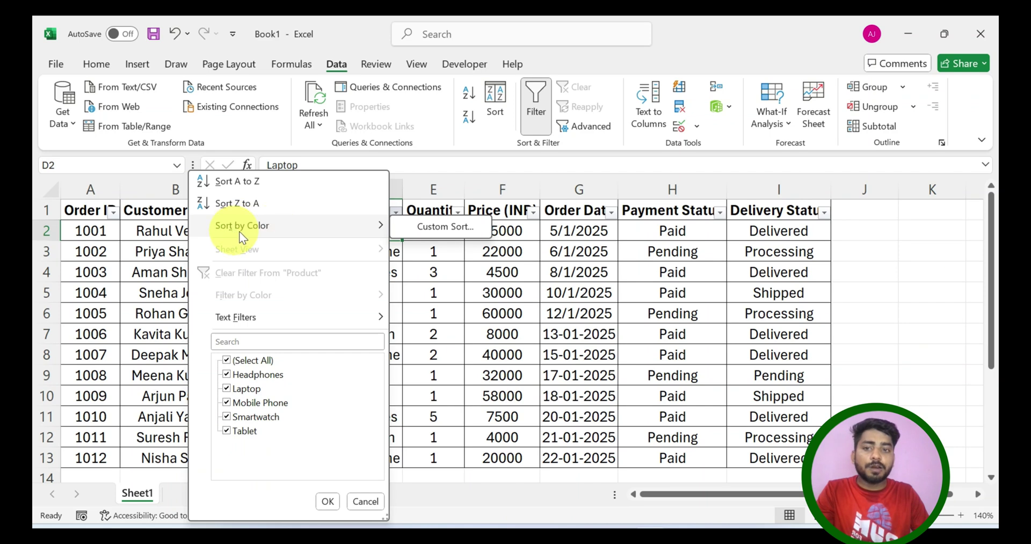
pyautogui.click(463, 273)
# Step: Fill the order table's rows 5 and 6, columns A to I, with yellow
pyautogui.moveTo(63, 293); pyautogui.dragTo(775, 301)
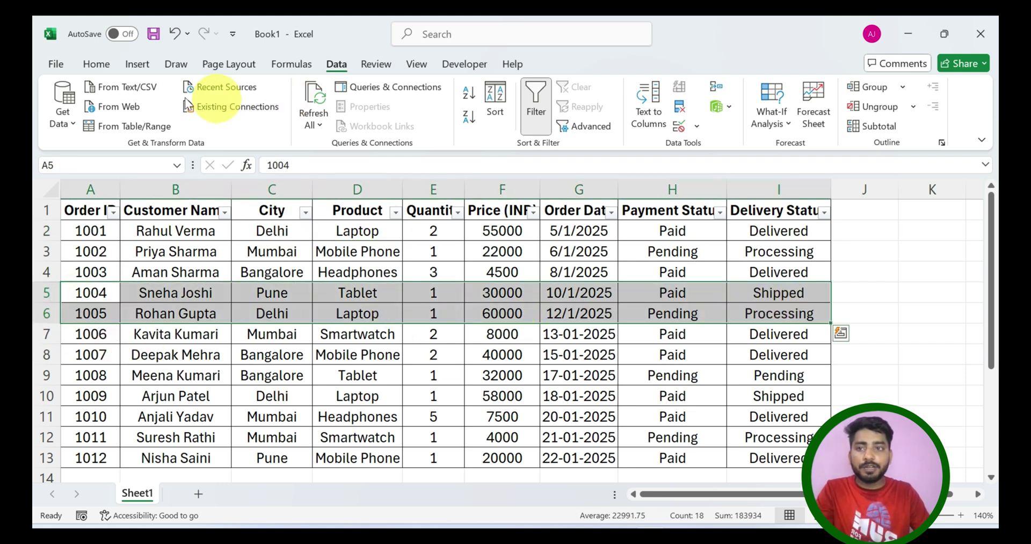
pyautogui.click(96, 65)
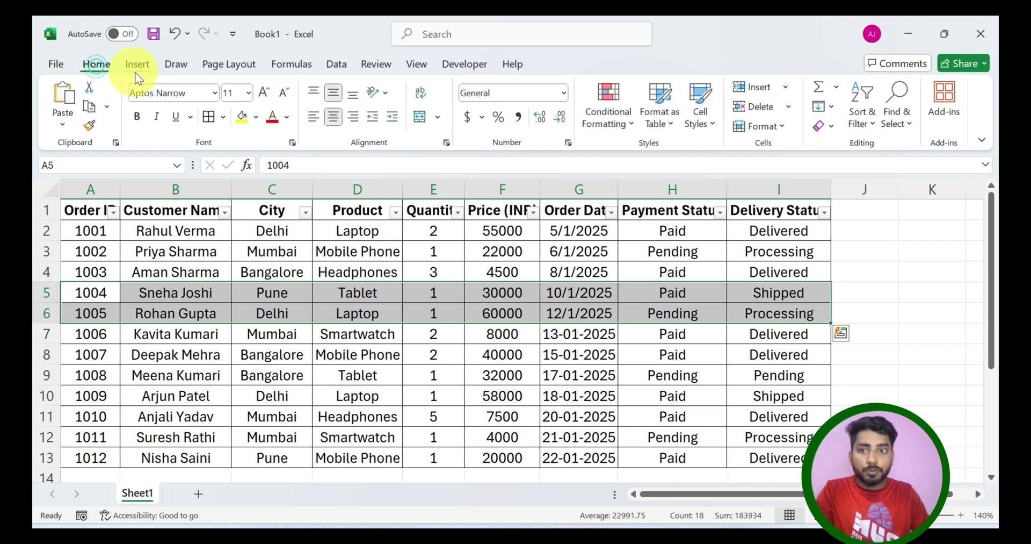
pyautogui.click(241, 125)
pyautogui.click(307, 311)
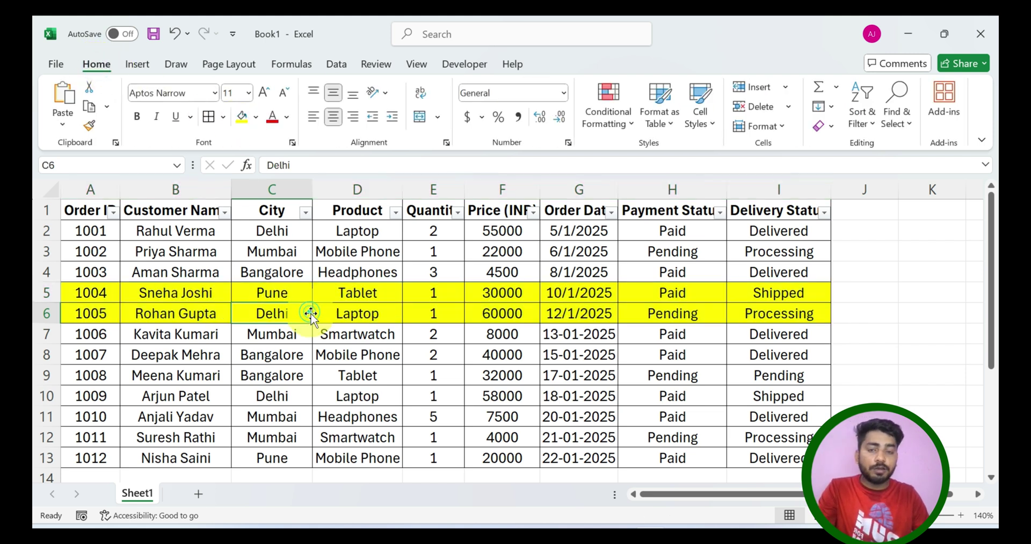
# Step: Sort the order table by yellow cell color in the Product column
pyautogui.click(396, 213)
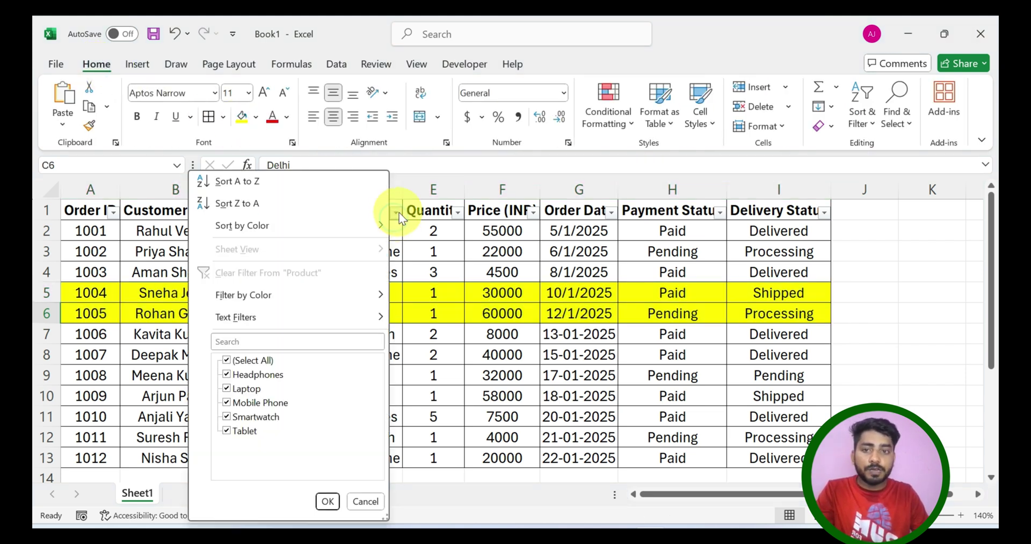
pyautogui.moveTo(313, 234)
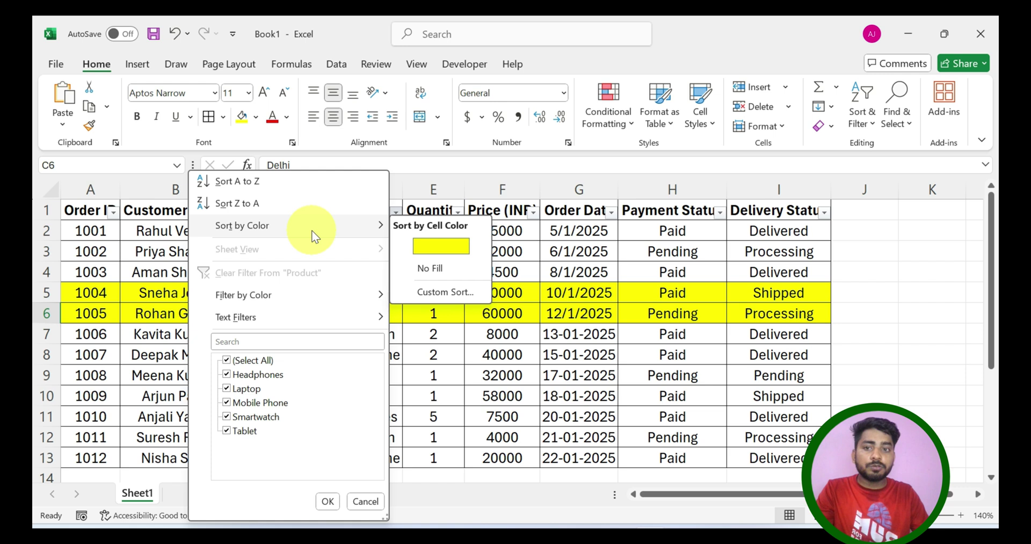
pyautogui.click(431, 245)
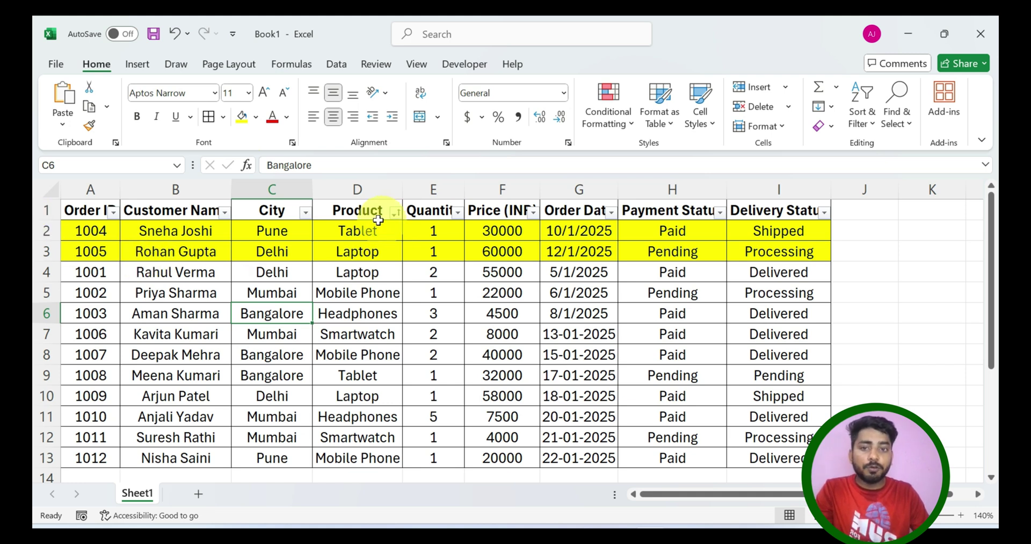
pyautogui.scroll(-4, 396, 368)
pyautogui.scroll(4, 396, 369)
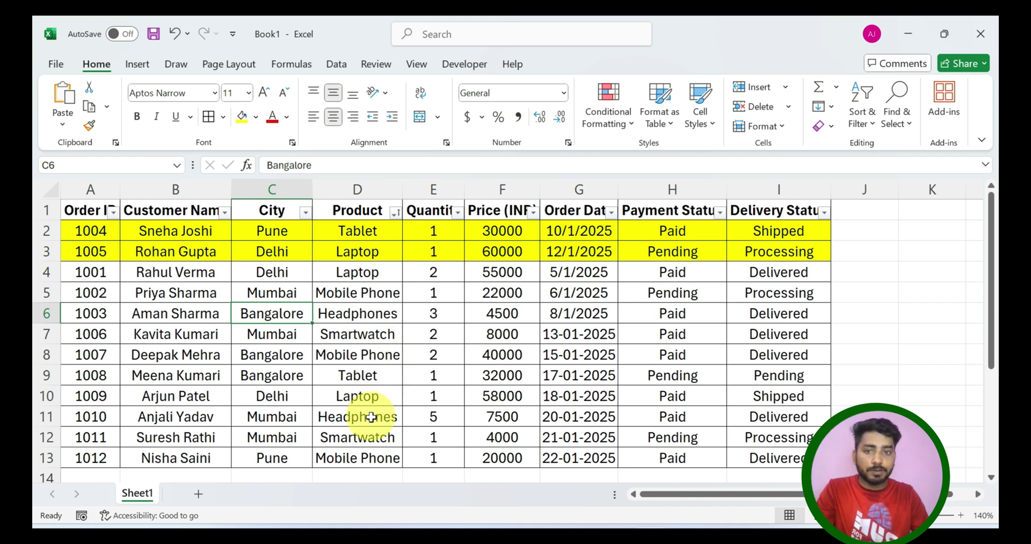
# Step: Sort the Product column by No Fill cell color and check the Sort by Color options again
pyautogui.click(396, 212)
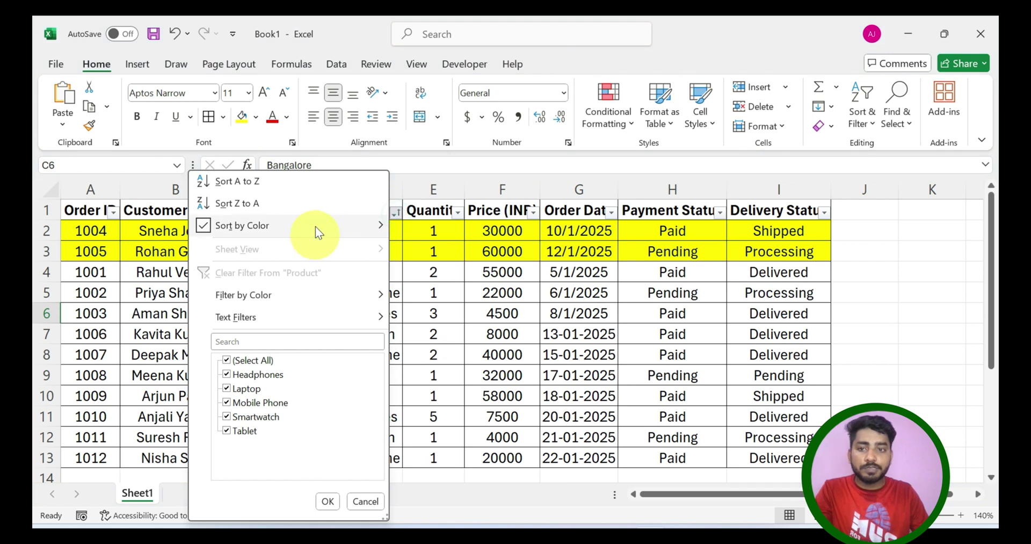
pyautogui.moveTo(315, 221)
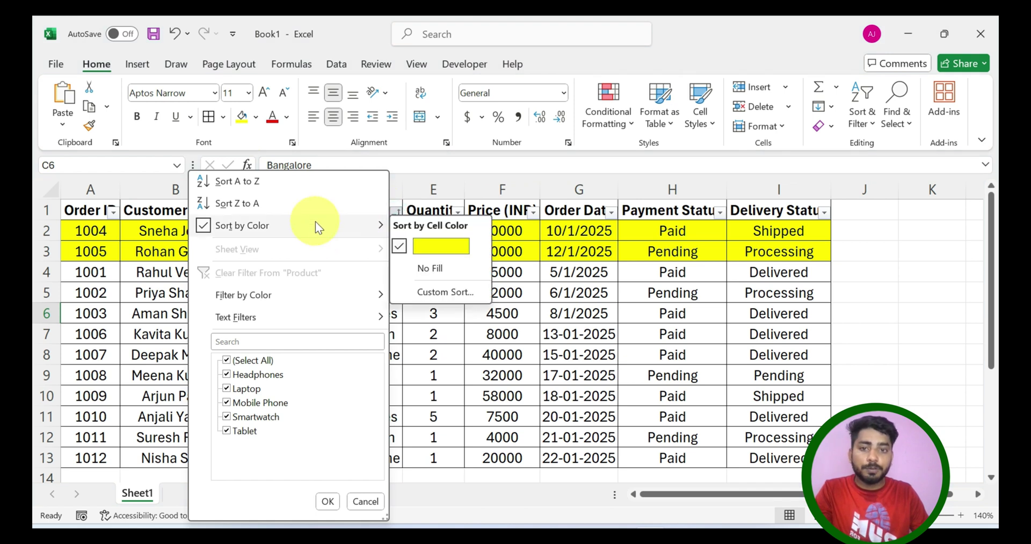
pyautogui.click(445, 266)
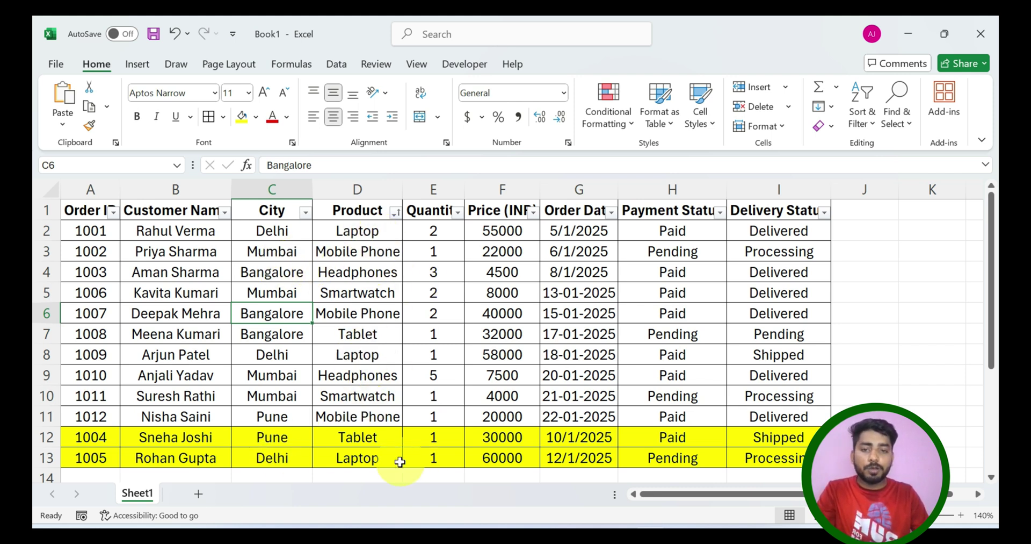
pyautogui.click(395, 214)
pyautogui.moveTo(293, 227)
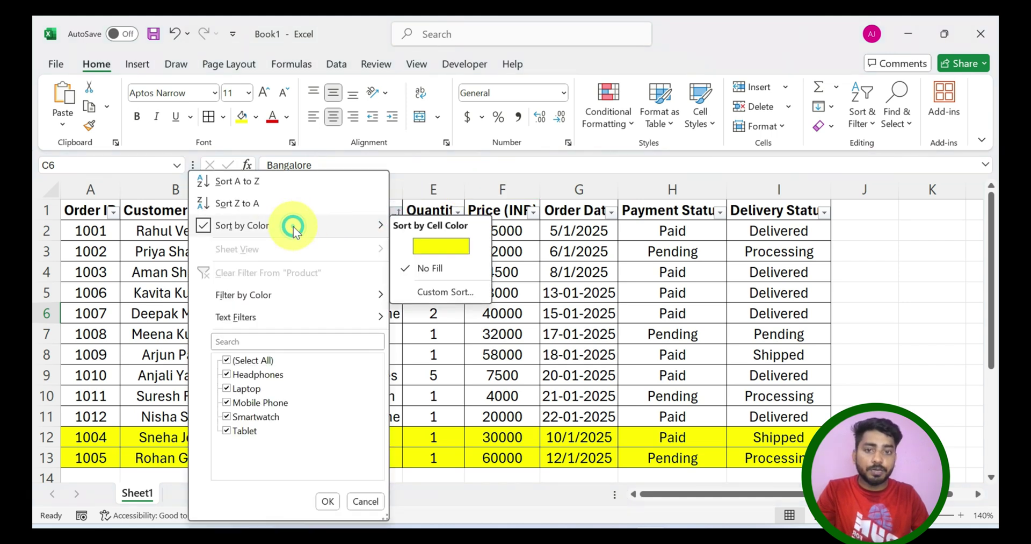
pyautogui.click(538, 237)
pyautogui.click(397, 237)
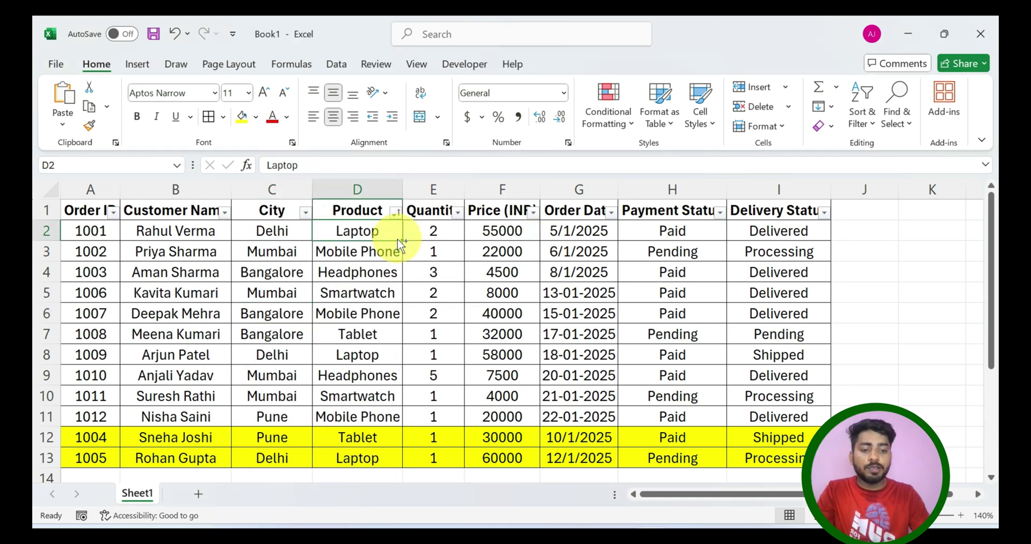
# Step: Turn off the table's filtering, and undo back to the original row order with header filters enabled
pyautogui.click(339, 60)
pyautogui.click(542, 110)
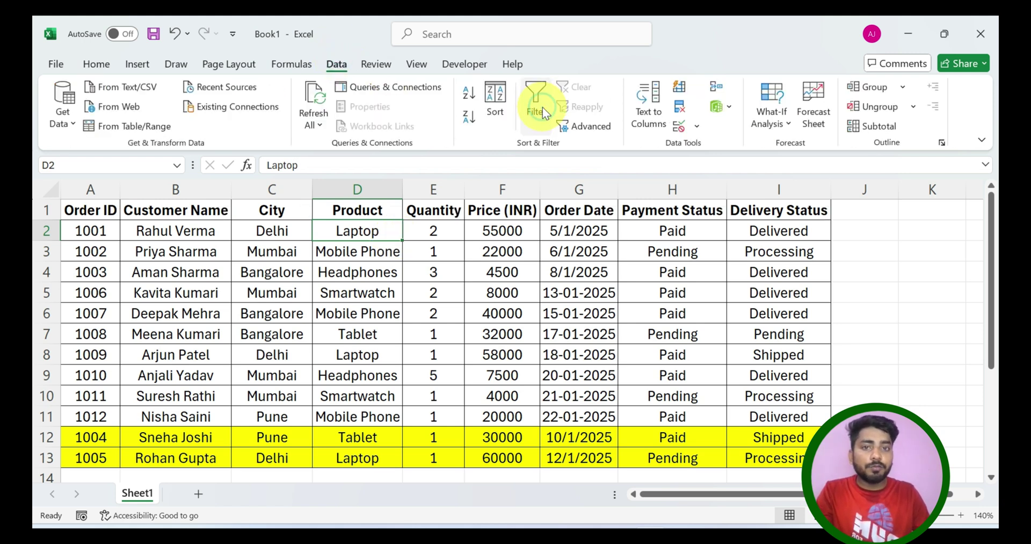
pyautogui.click(543, 108)
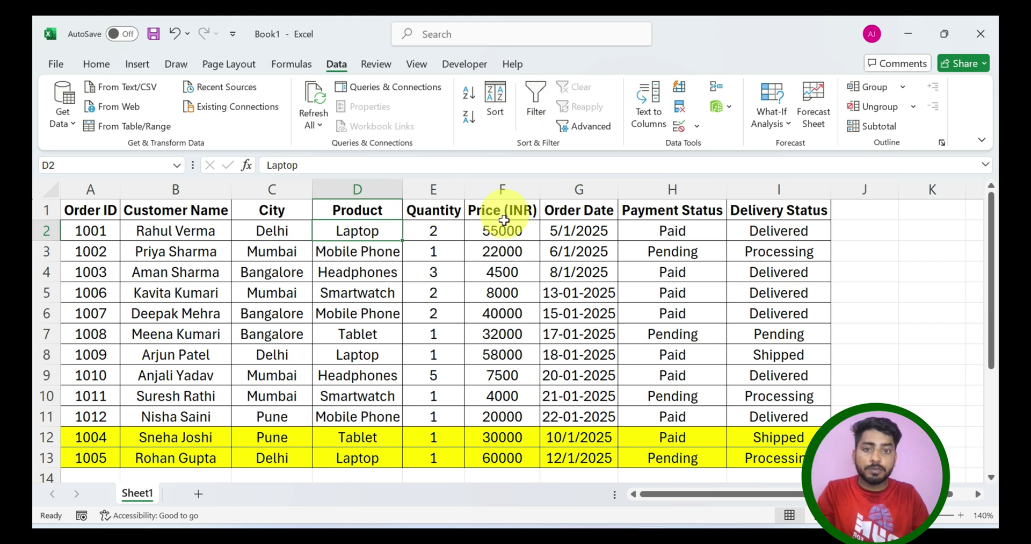
pyautogui.hotkey('ctrl', 'z')
pyautogui.hotkey('ctrl', 'z')
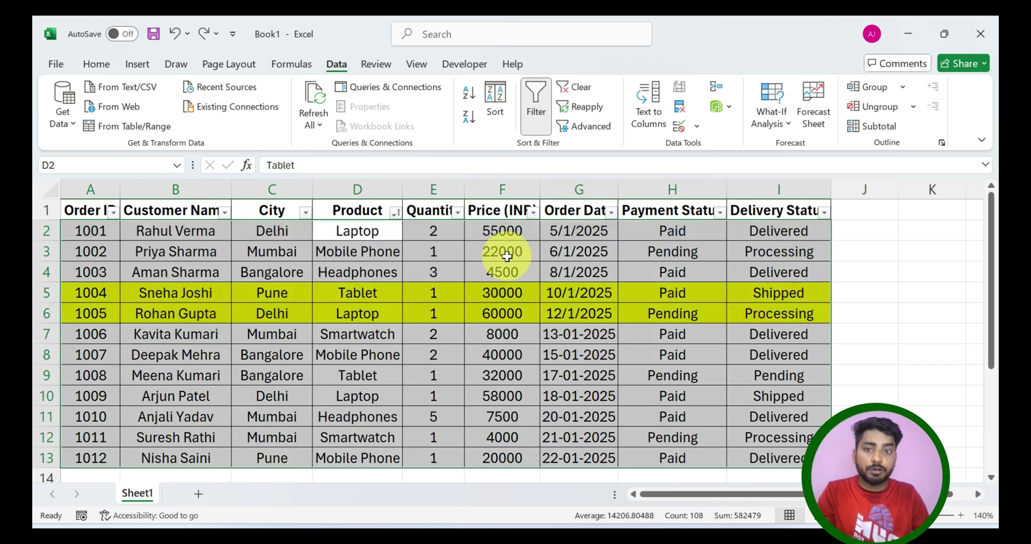
pyautogui.click(389, 289)
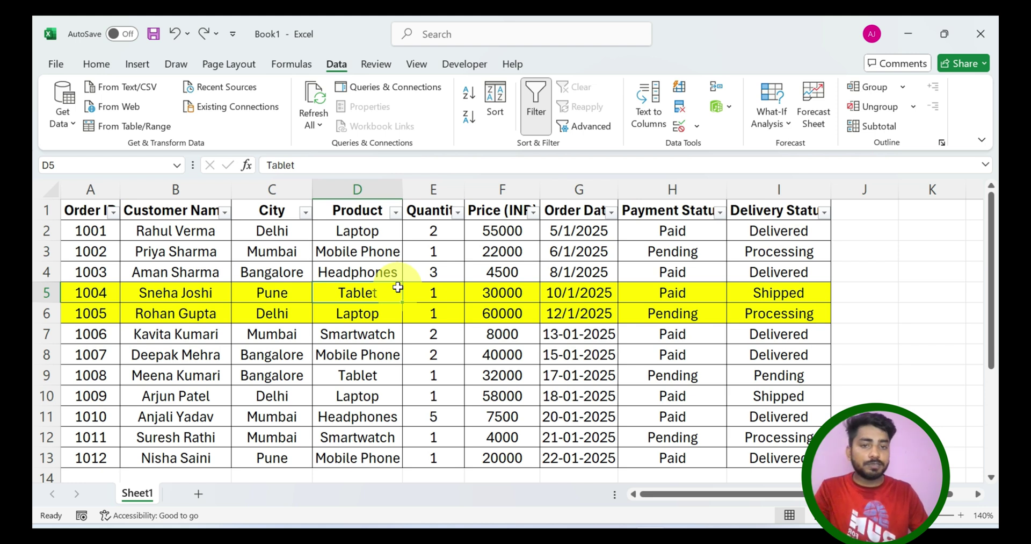
# Step: Filter the Product column by yellow cell color, and switch the color filter to No Fill
pyautogui.click(396, 212)
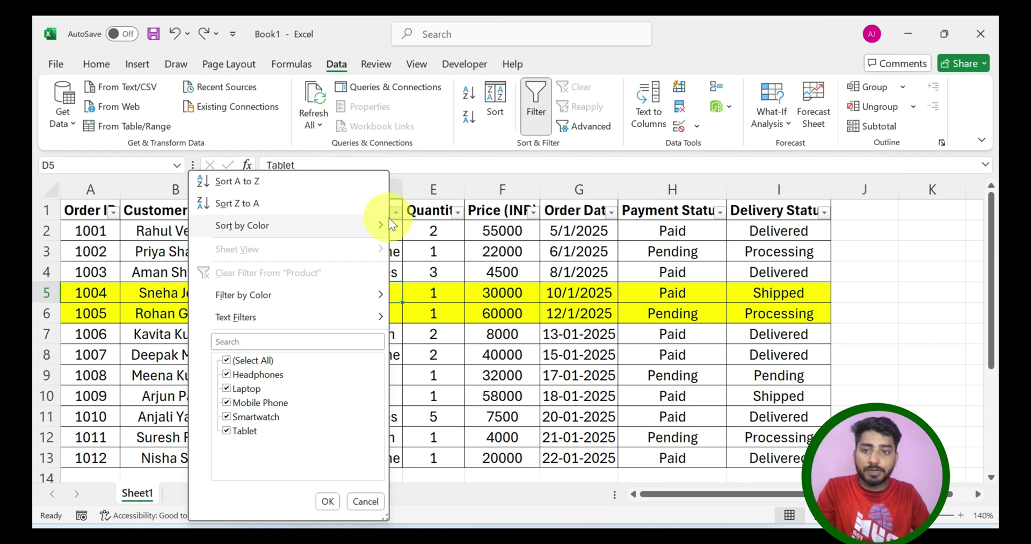
pyautogui.moveTo(296, 290)
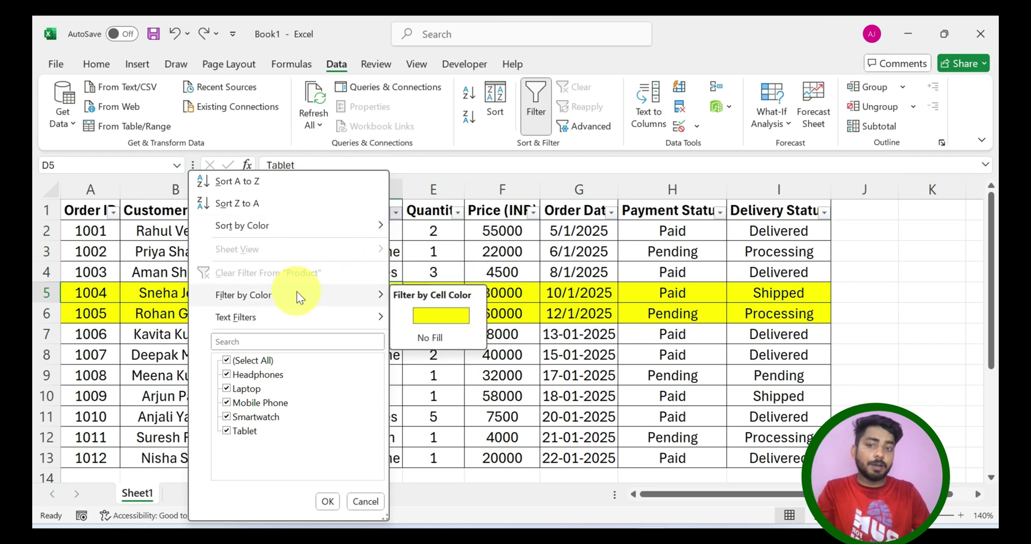
pyautogui.click(429, 317)
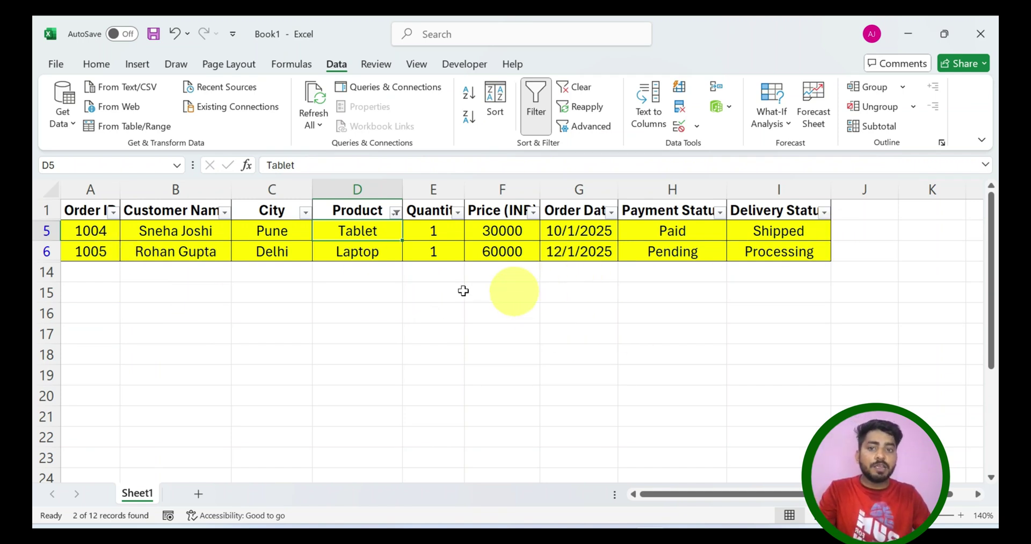
pyautogui.click(396, 213)
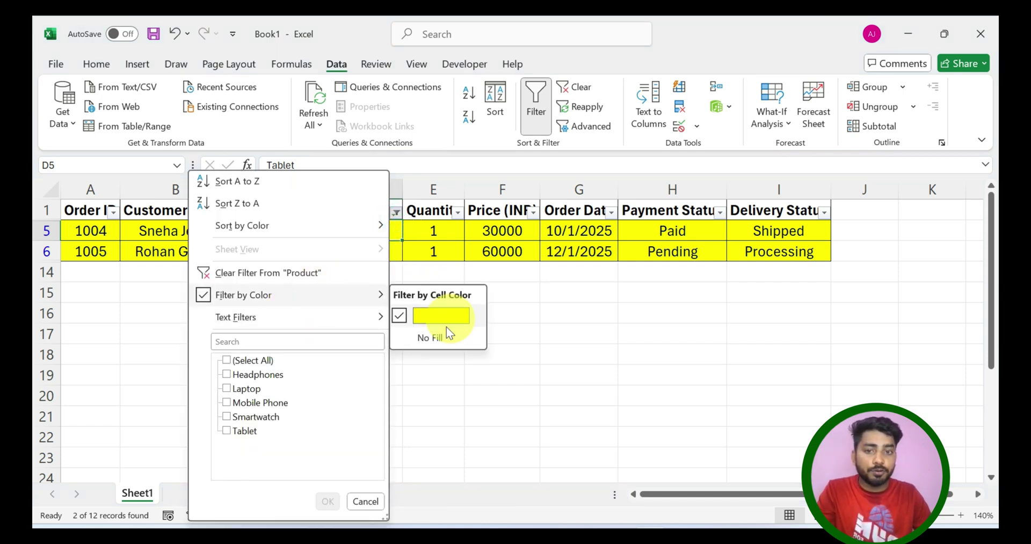
pyautogui.click(438, 335)
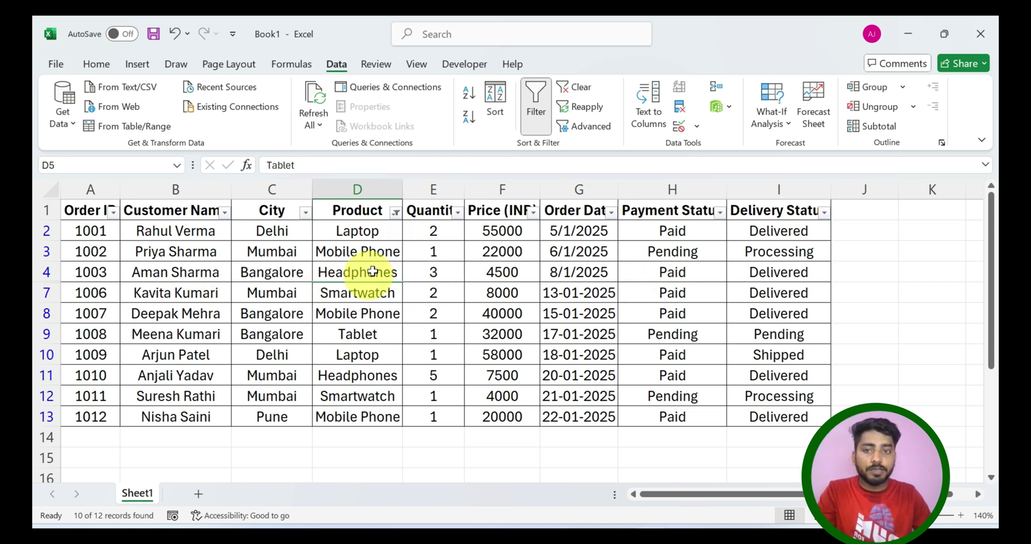
# Step: Change the font color of the visible table rows 4 and 7 to red
pyautogui.moveTo(88, 272); pyautogui.dragTo(759, 289)
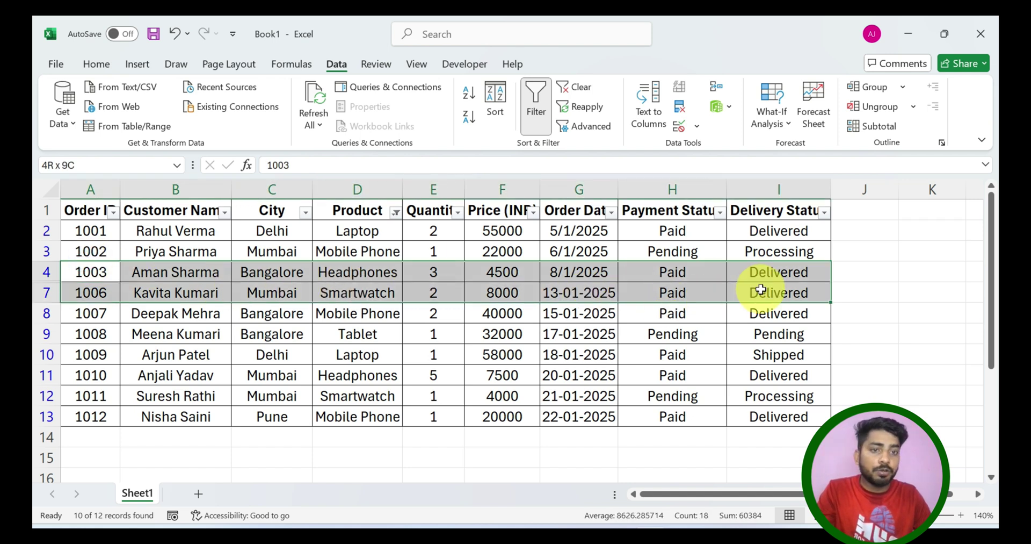
pyautogui.click(97, 66)
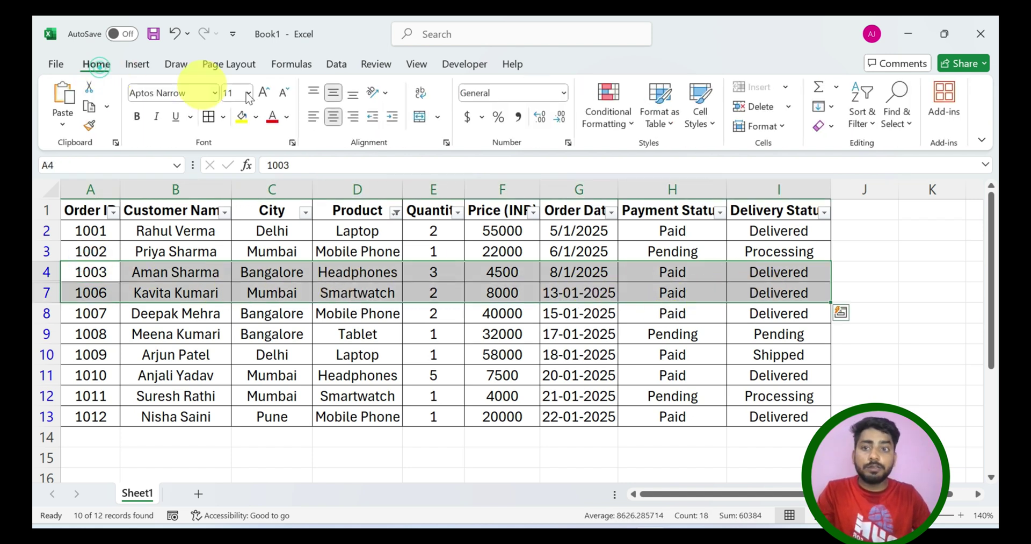
pyautogui.click(272, 117)
pyautogui.click(361, 281)
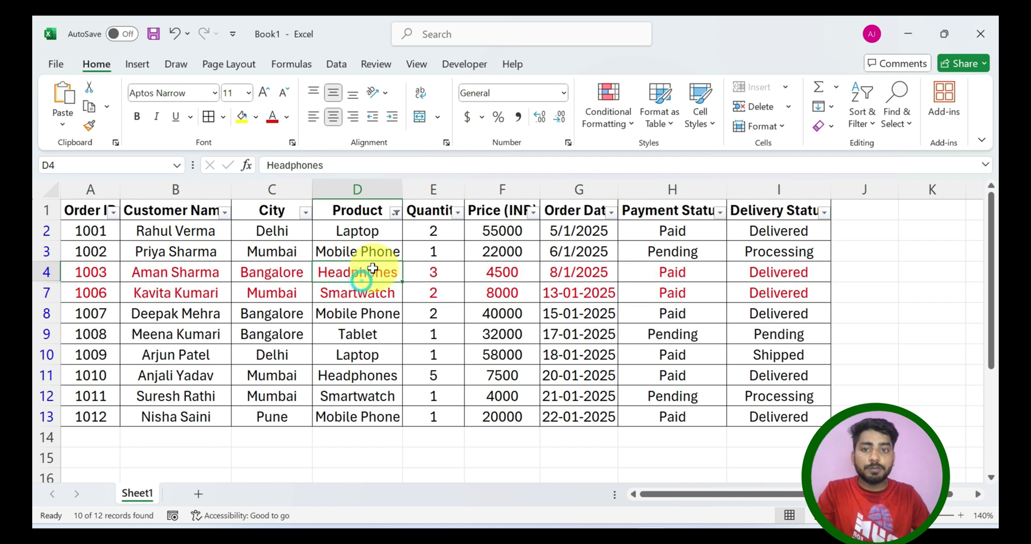
# Step: Filter the Product column by red font color, and switch the color filter back to No Fill
pyautogui.click(396, 212)
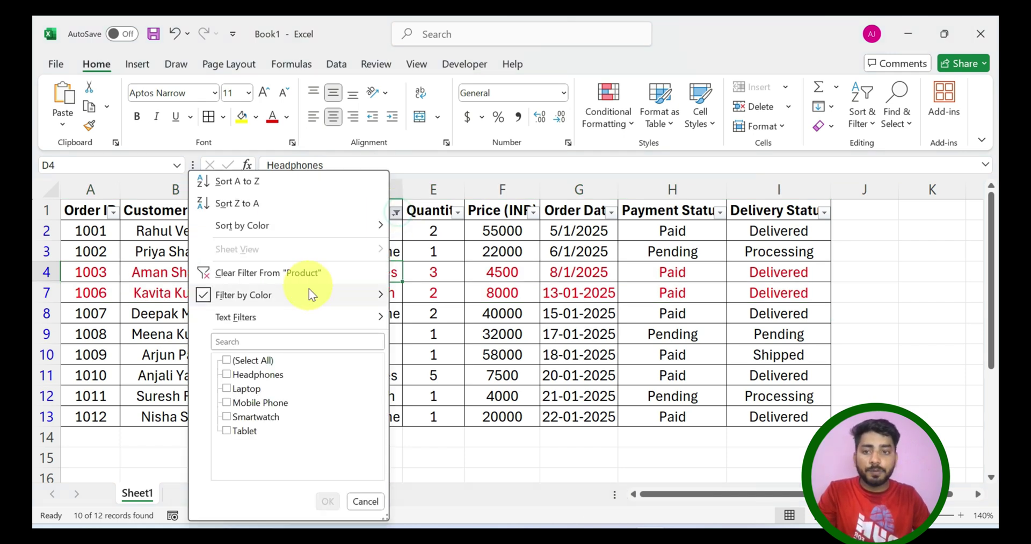
pyautogui.moveTo(310, 293)
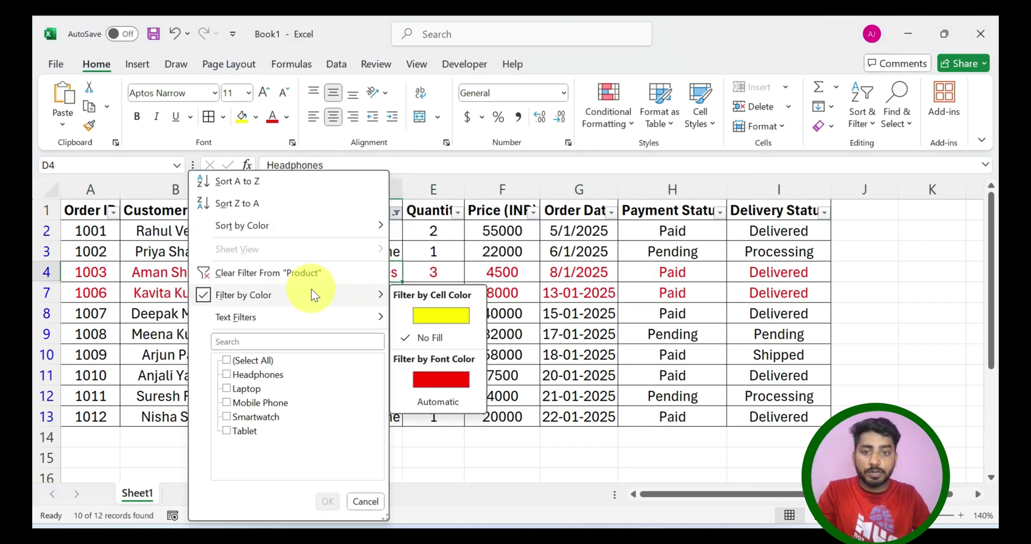
pyautogui.click(429, 384)
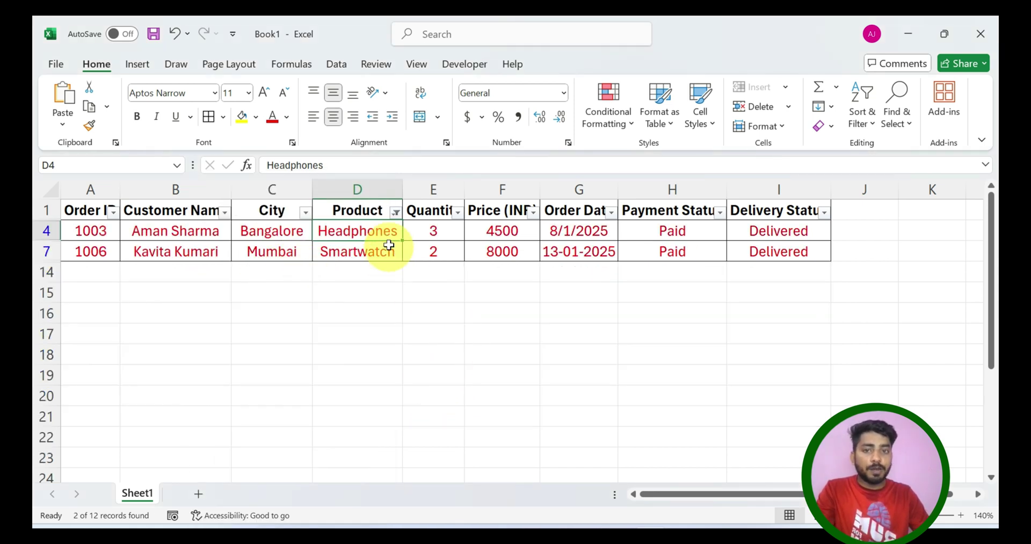
pyautogui.click(396, 213)
pyautogui.moveTo(354, 295)
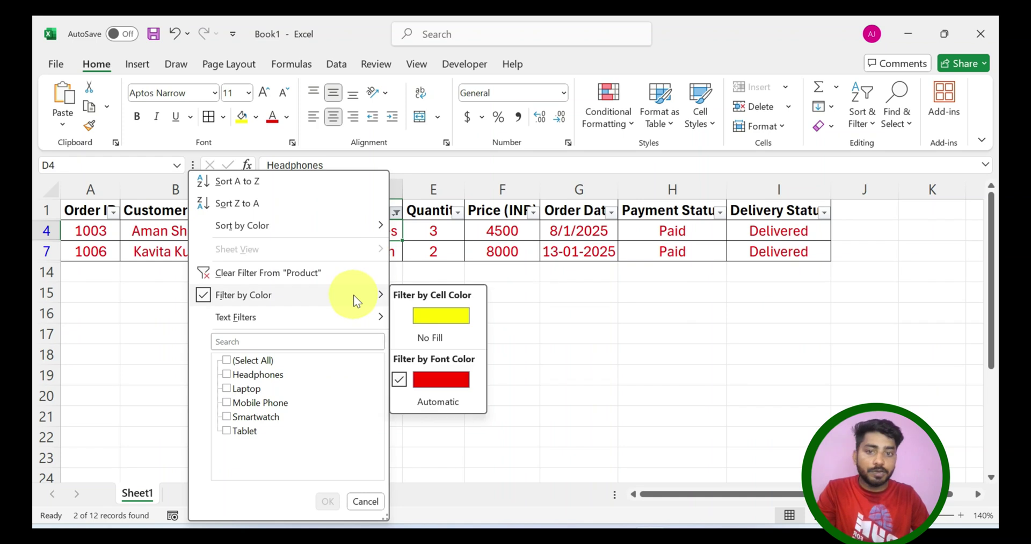
pyautogui.click(455, 334)
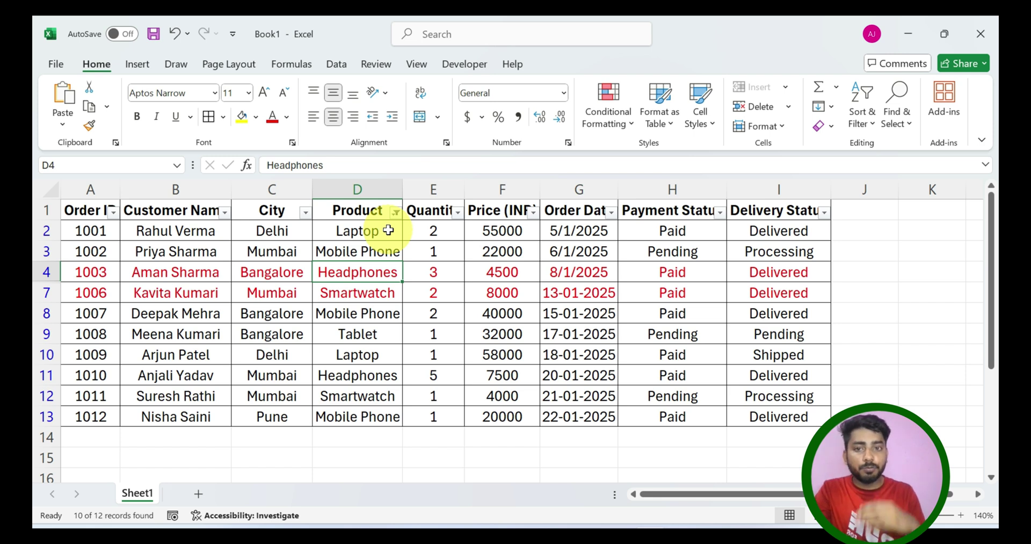
pyautogui.click(409, 277)
pyautogui.click(361, 290)
# Step: Remove the Product column's color filter by switching the table's filtering off and on again
pyautogui.click(396, 212)
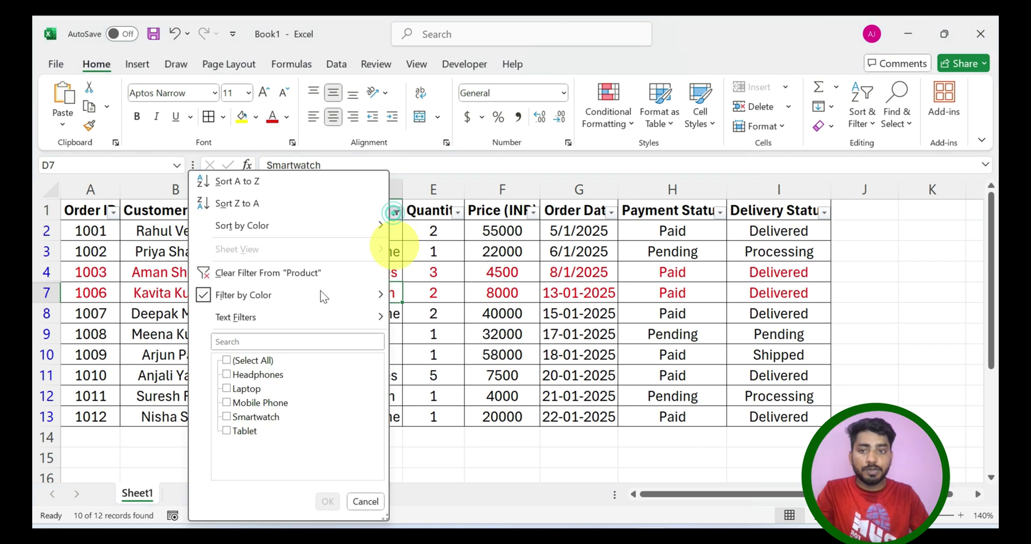
pyautogui.moveTo(295, 296)
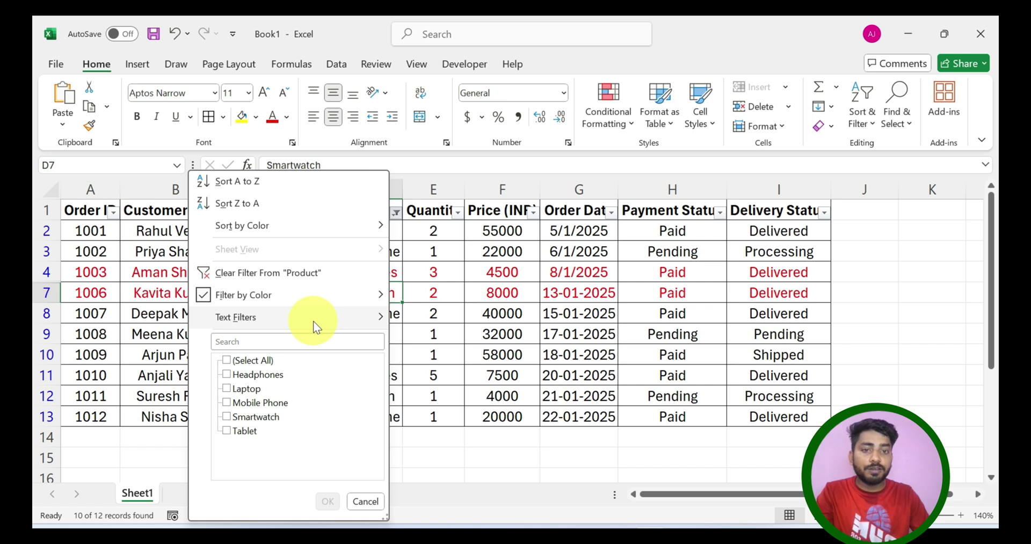
pyautogui.click(553, 276)
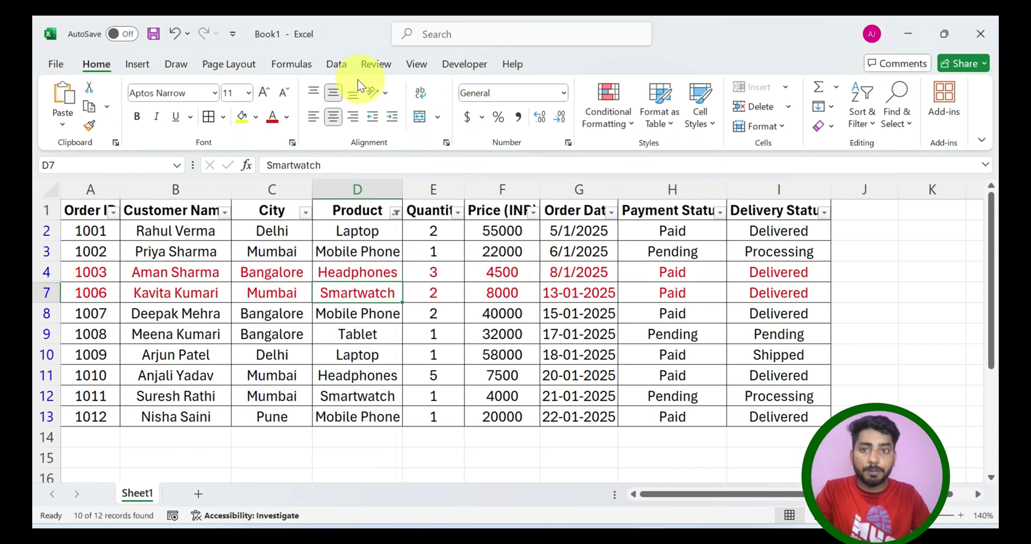
pyautogui.click(335, 68)
pyautogui.click(535, 97)
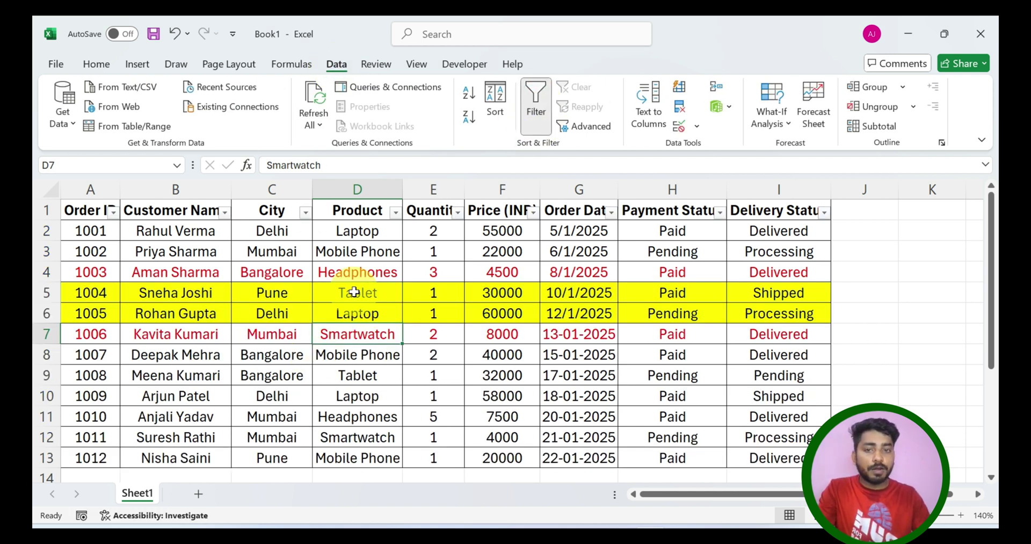
# Step: Apply a text filter to the Product column for entries that equal Laptop
pyautogui.click(395, 212)
pyautogui.click(295, 322)
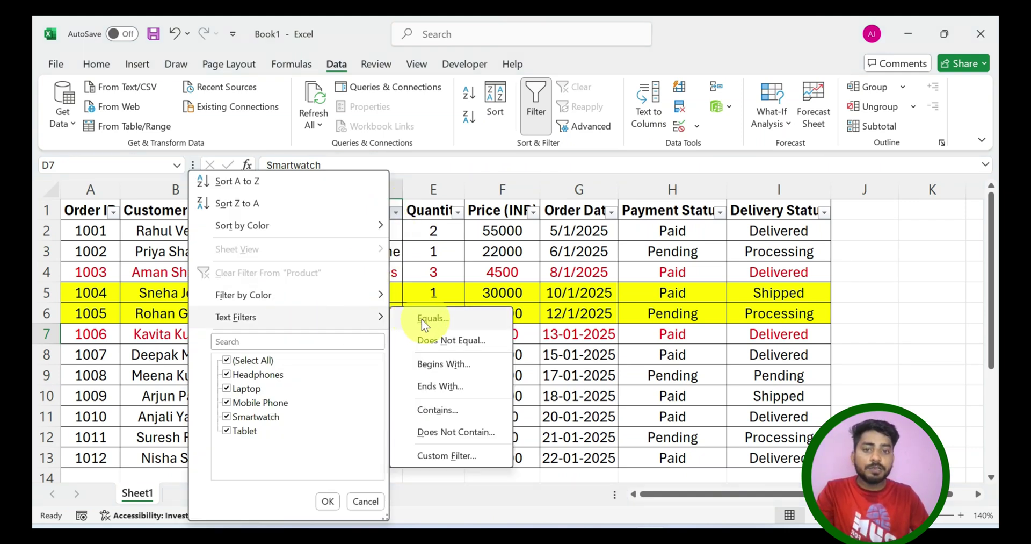
pyautogui.click(453, 317)
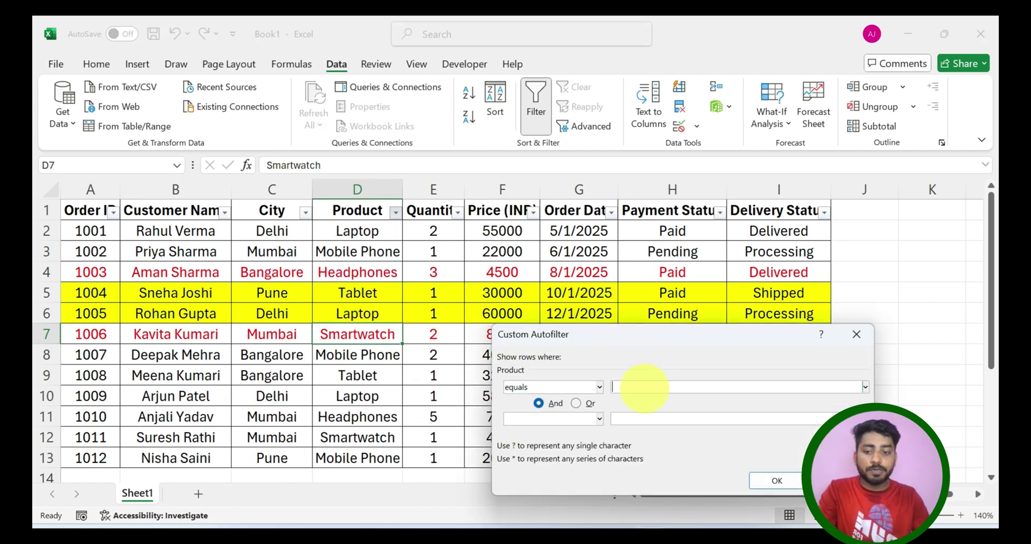
pyautogui.write('L')
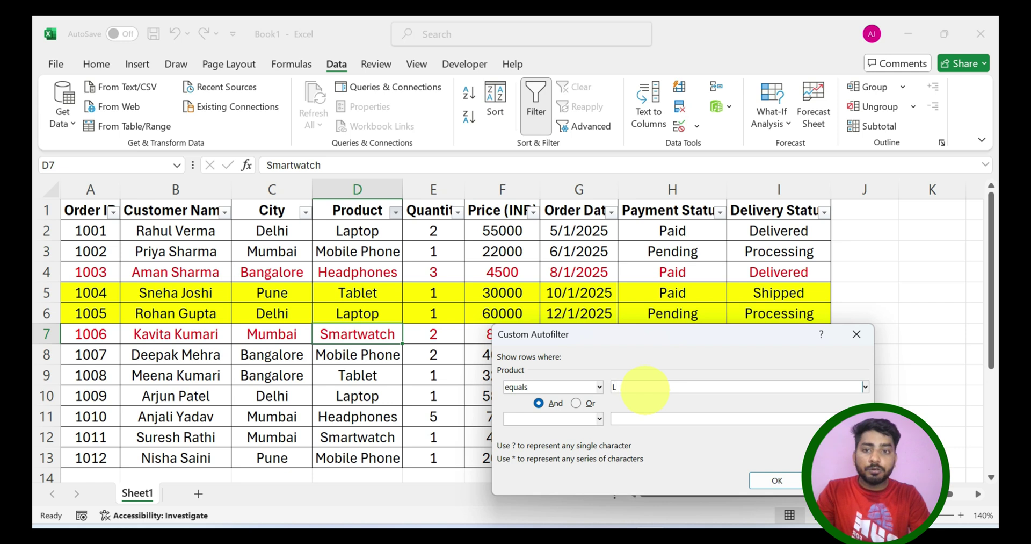
pyautogui.write('aptop')
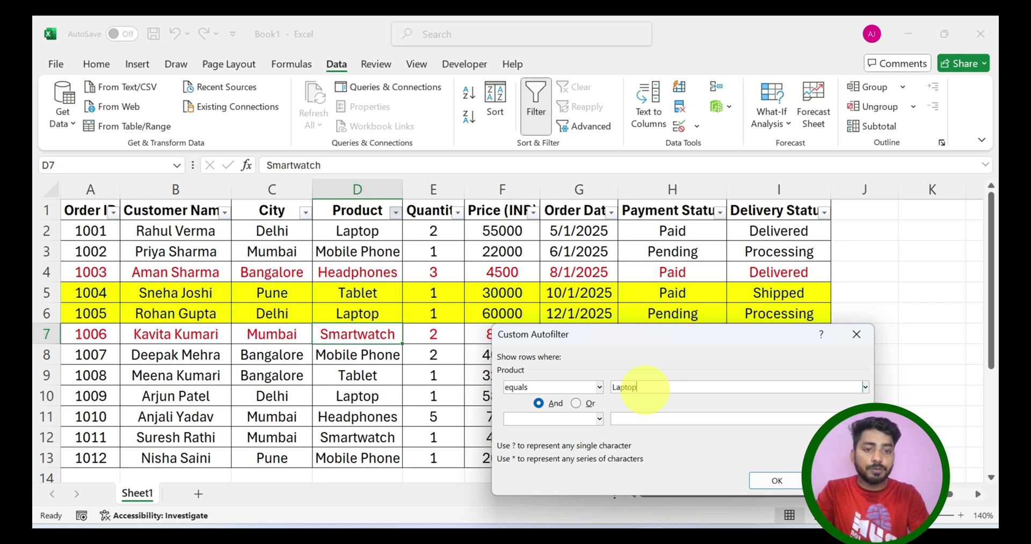
pyautogui.press('Return')
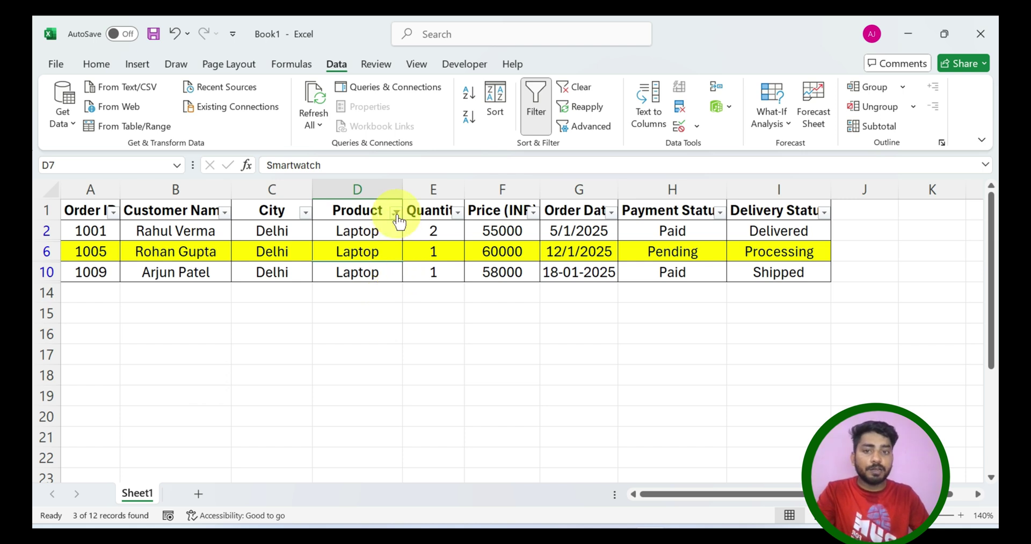
# Step: Change the Product column's text filter to entries that do not equal Laptop
pyautogui.click(397, 215)
pyautogui.moveTo(286, 324)
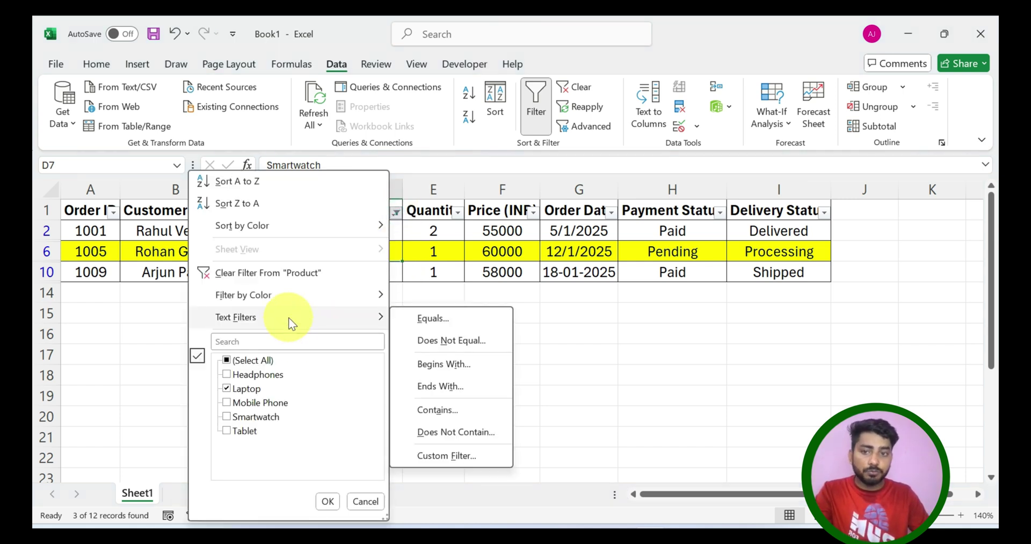
pyautogui.click(478, 340)
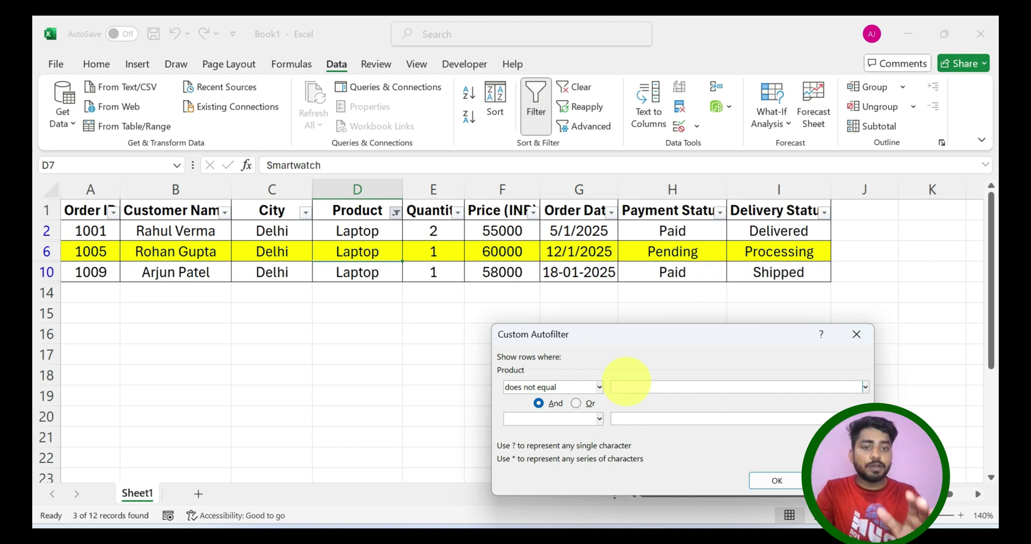
pyautogui.write('Laptop')
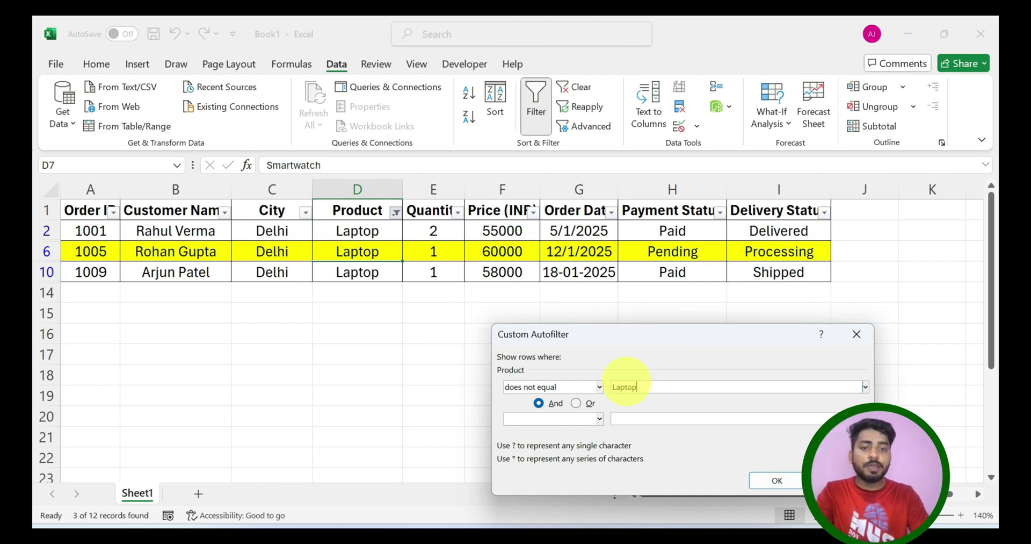
pyautogui.press('Return')
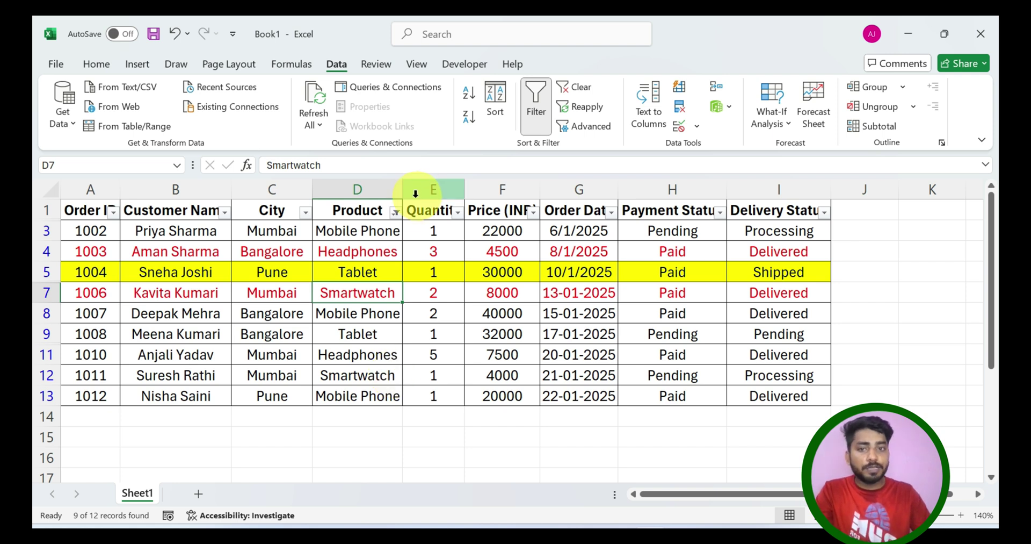
# Step: Change the Product column's text filter to entries that begin with H
pyautogui.click(395, 212)
pyautogui.moveTo(353, 310)
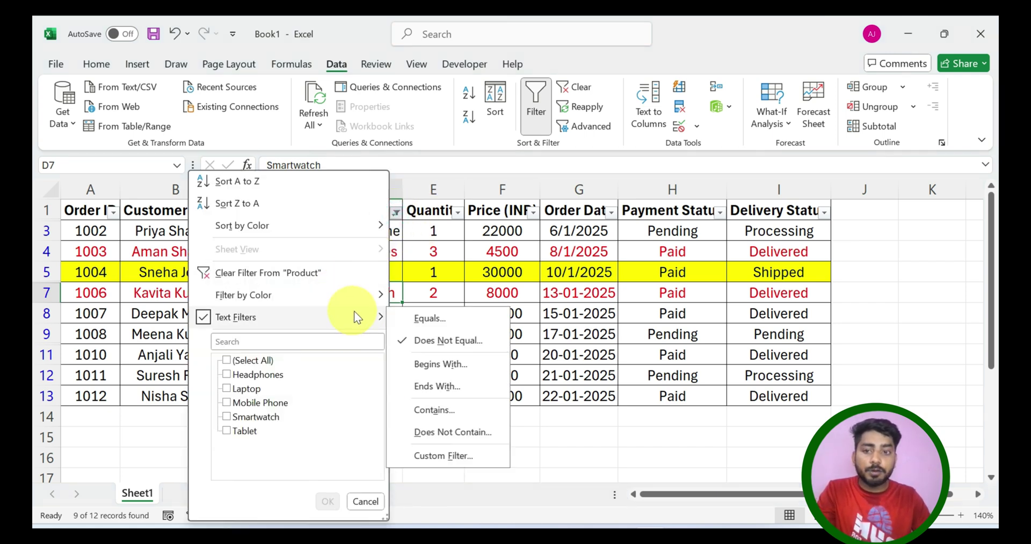
pyautogui.click(463, 368)
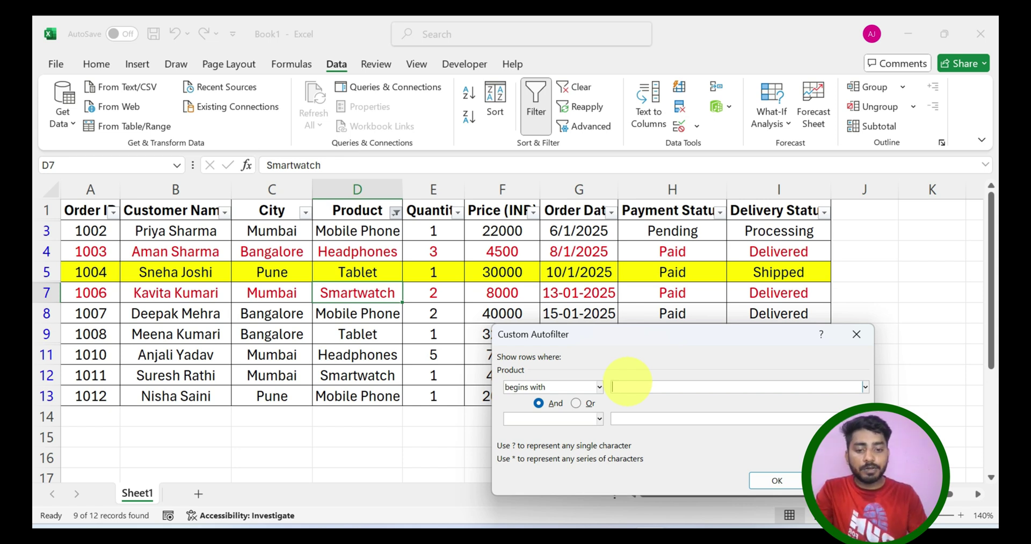
pyautogui.write('H')
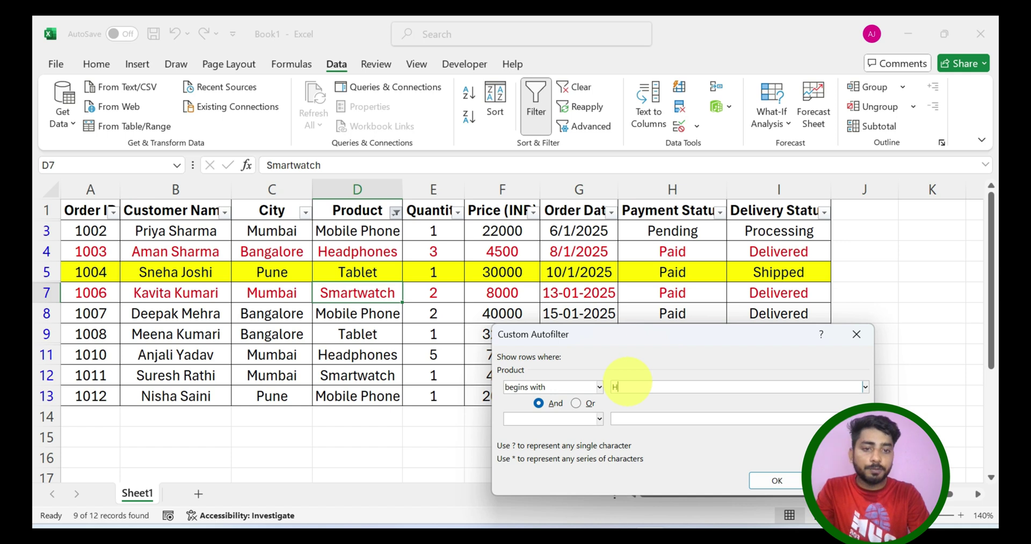
pyautogui.press('Return')
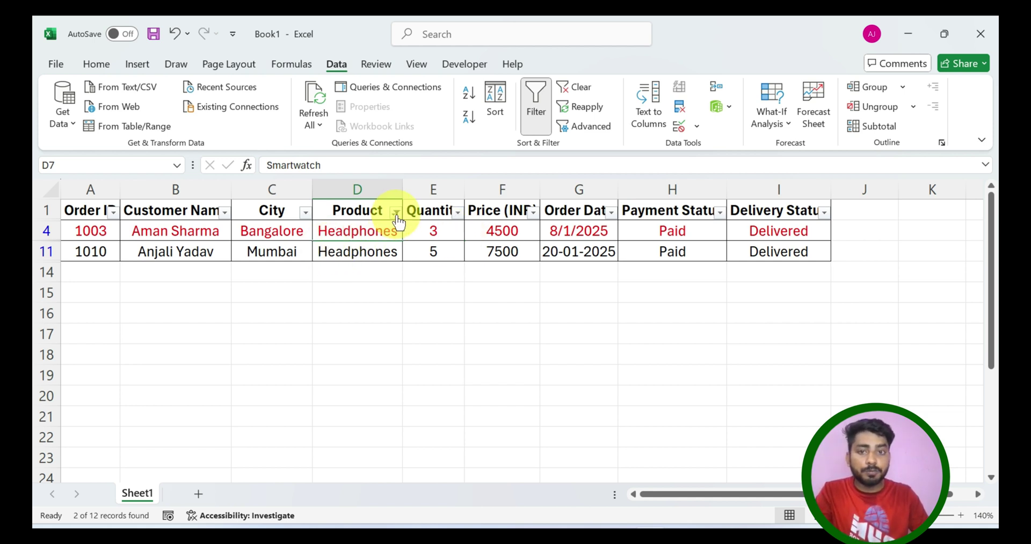
# Step: Replace the starting letter in the Product column's begins-with filter with L
pyautogui.click(396, 212)
pyautogui.moveTo(350, 317)
pyautogui.click(460, 364)
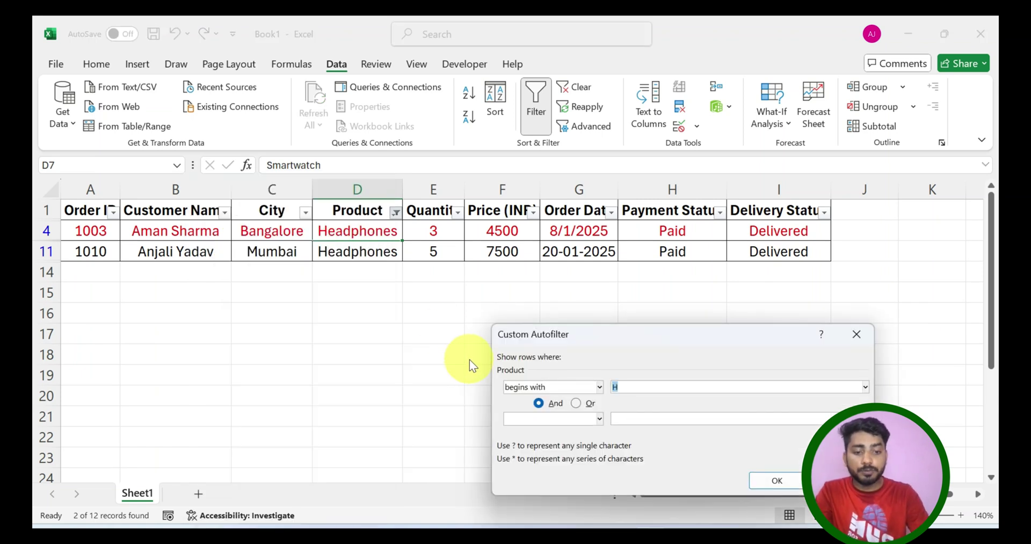
pyautogui.write('L')
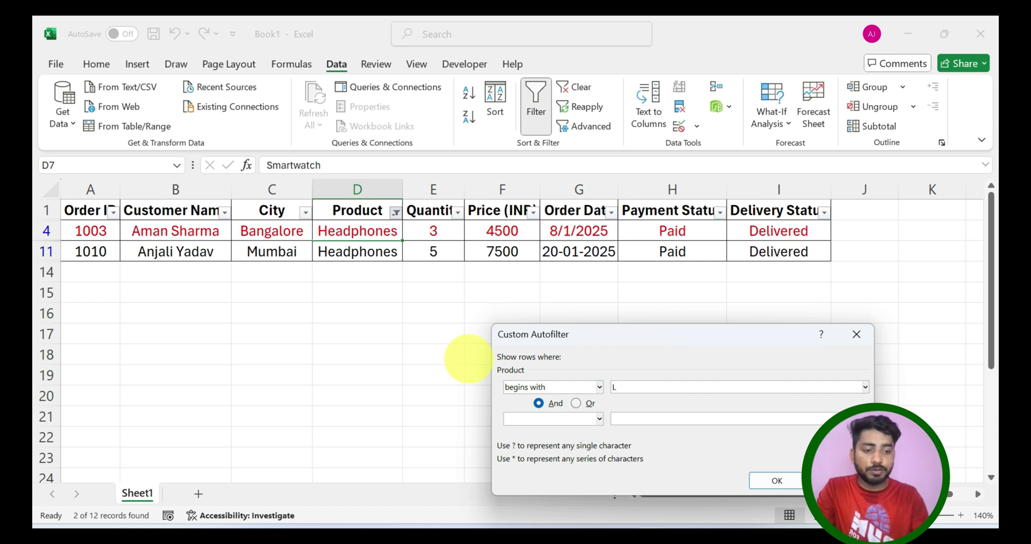
pyautogui.press('Return')
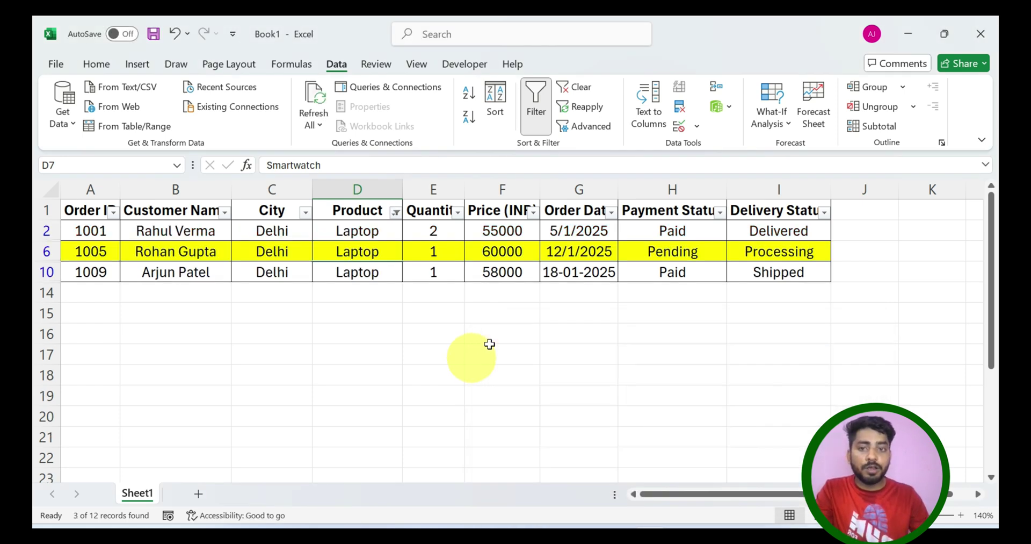
# Step: Remove the Product column's text filter by switching the table's filtering off and on again
pyautogui.click(398, 232)
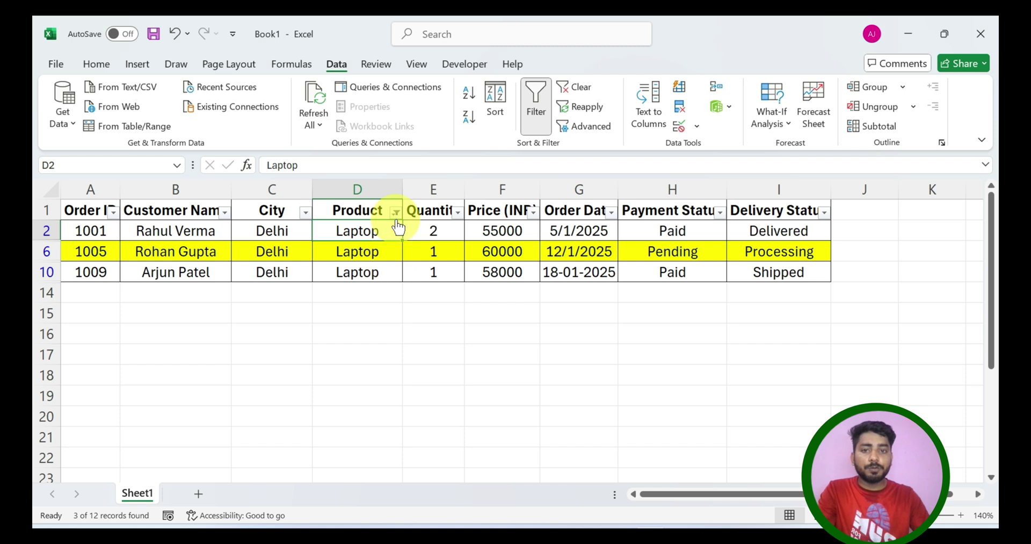
pyautogui.click(395, 213)
pyautogui.moveTo(321, 317)
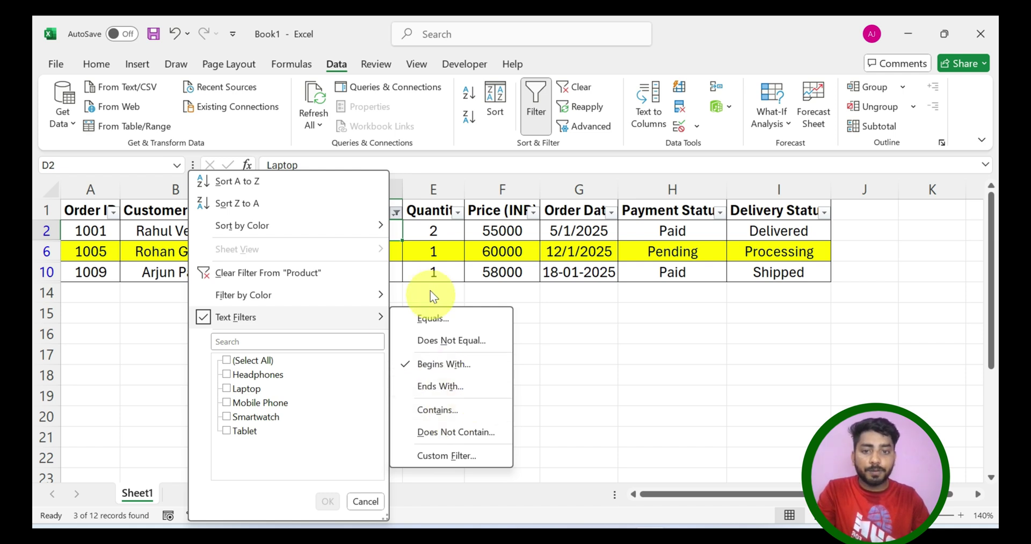
pyautogui.click(419, 267)
pyautogui.hotkey('ctrl', 'shift', 'l')
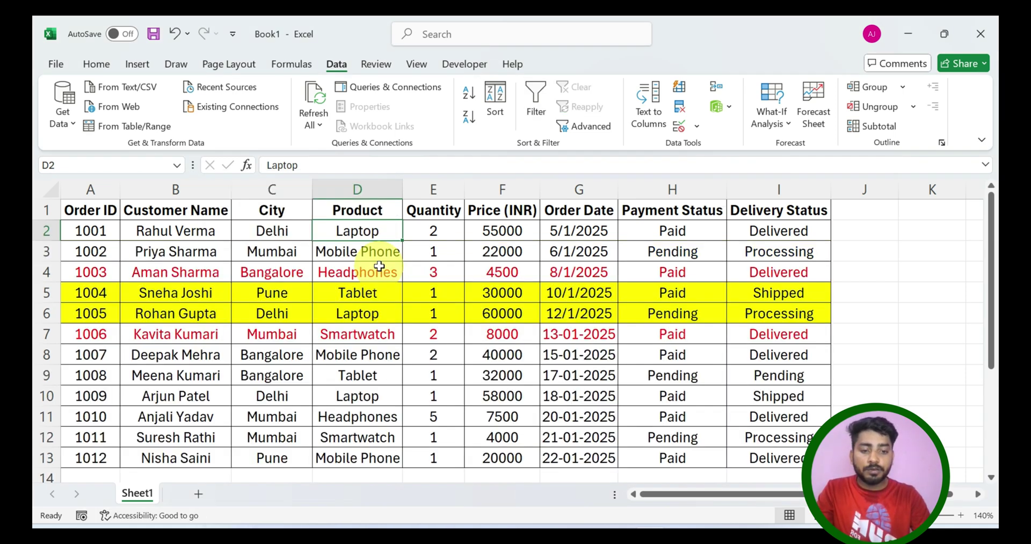
pyautogui.hotkey('ctrl', 'shift', 'l')
# Step: Filter the Customer Name column to names that contain the surname shared by orders 1002 and 1003
pyautogui.hotkey('ctrl', 'Home')
pyautogui.press('Right')
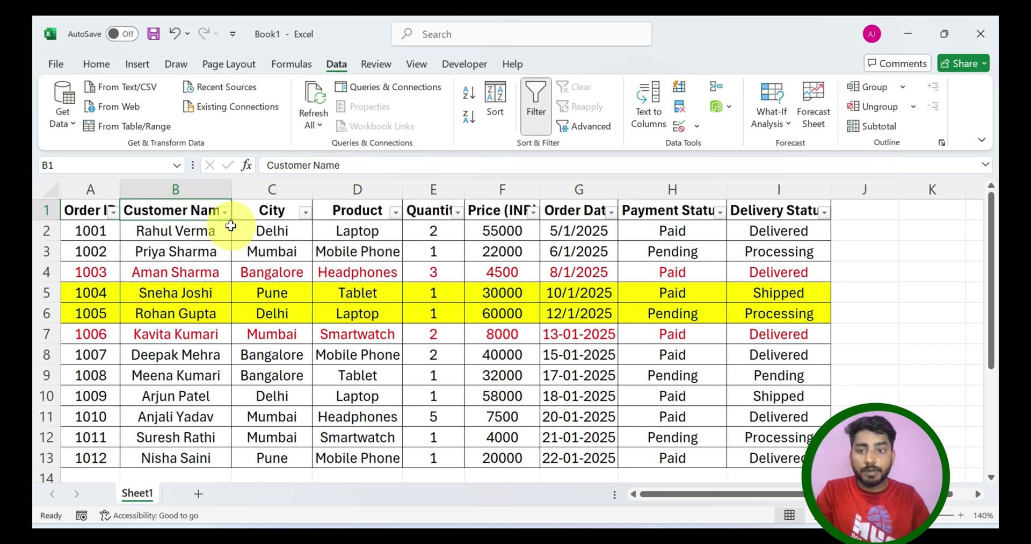
pyautogui.click(225, 213)
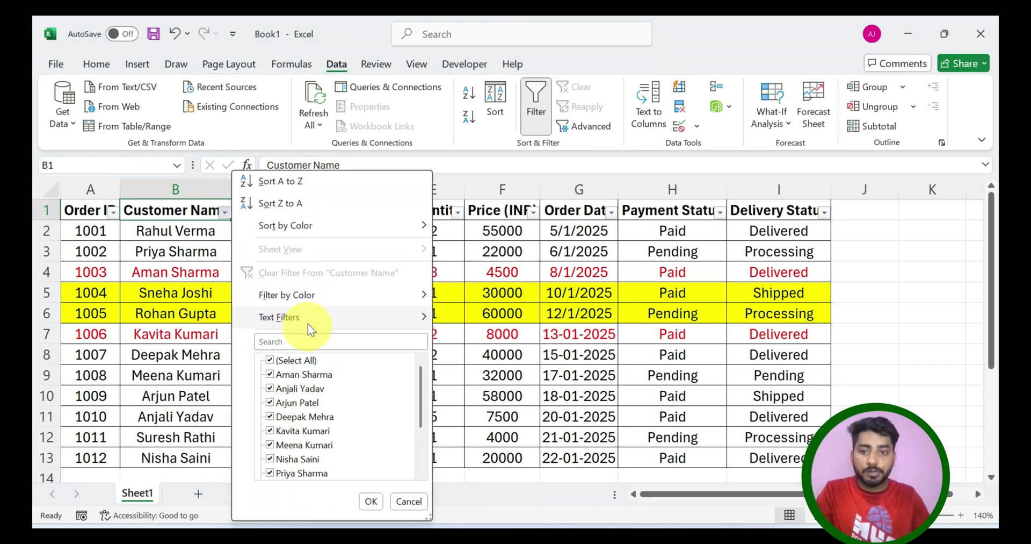
pyautogui.moveTo(308, 321)
pyautogui.click(491, 407)
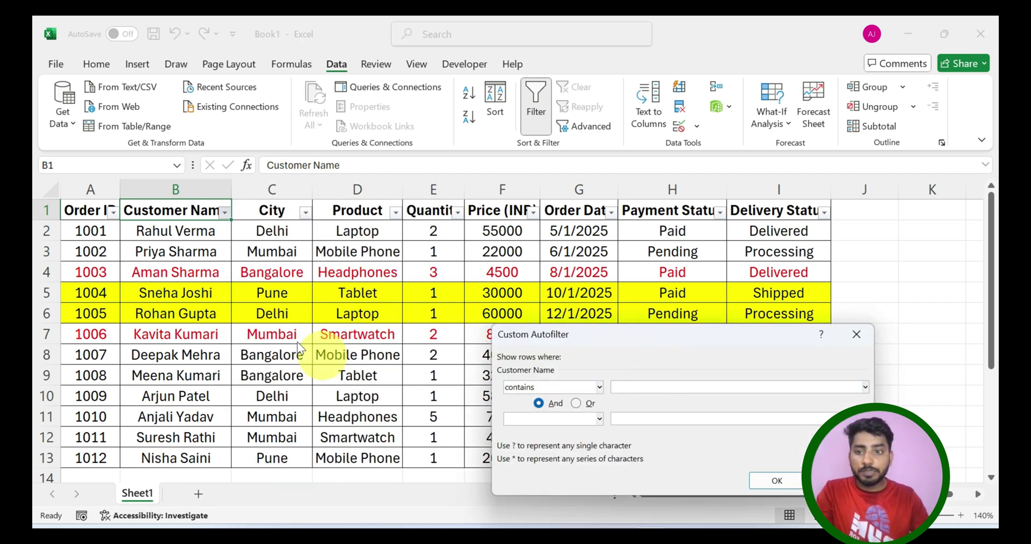
pyautogui.write('Sharma')
pyautogui.press('Return')
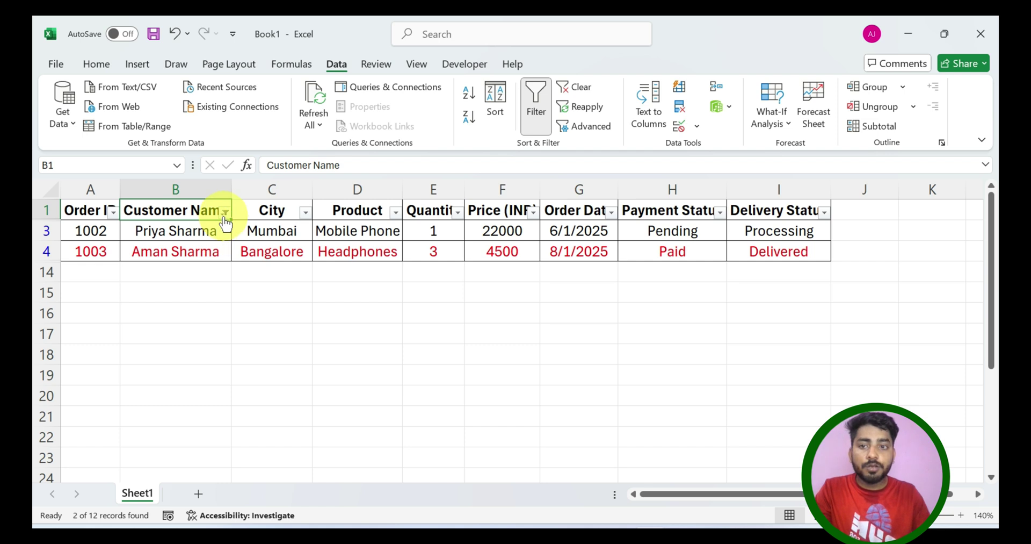
# Step: Change the Customer Name text filter to names that do not contain that same surname
pyautogui.click(225, 212)
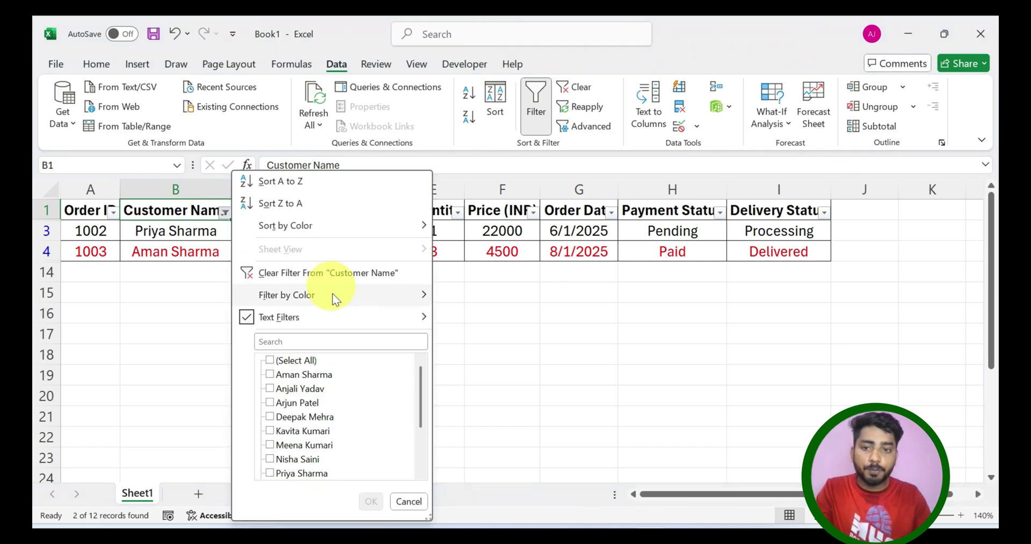
pyautogui.moveTo(329, 319)
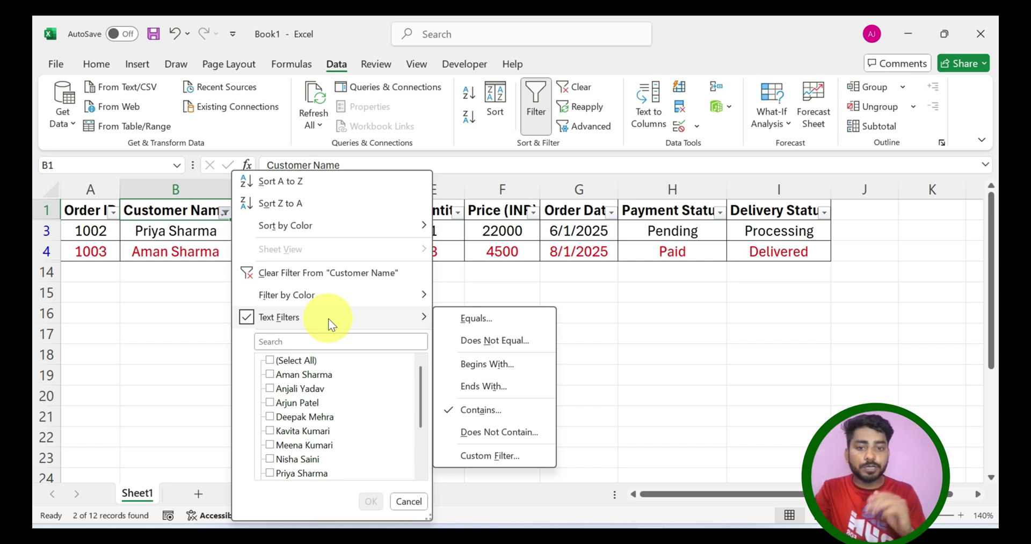
pyautogui.click(523, 437)
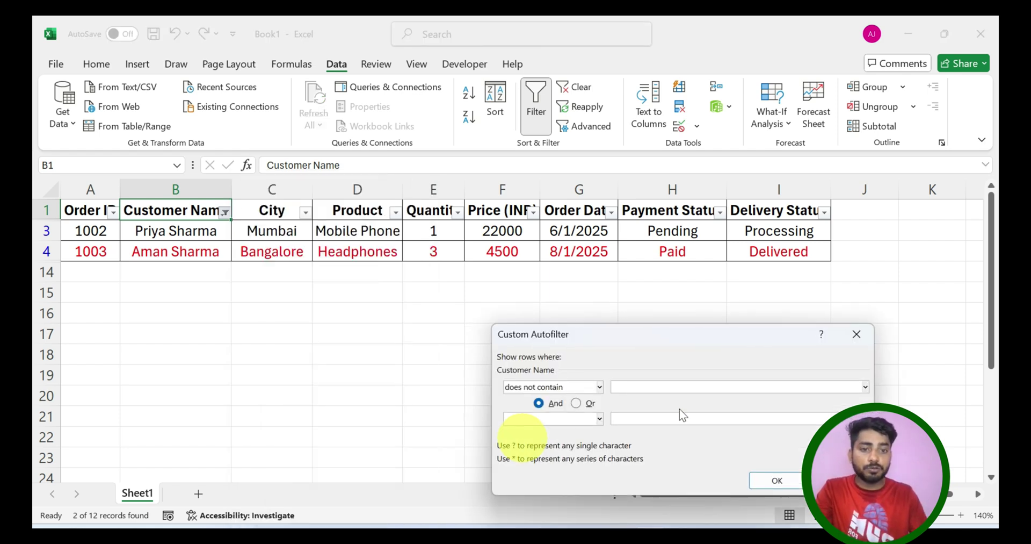
pyautogui.write('Sharma')
pyautogui.press('Return')
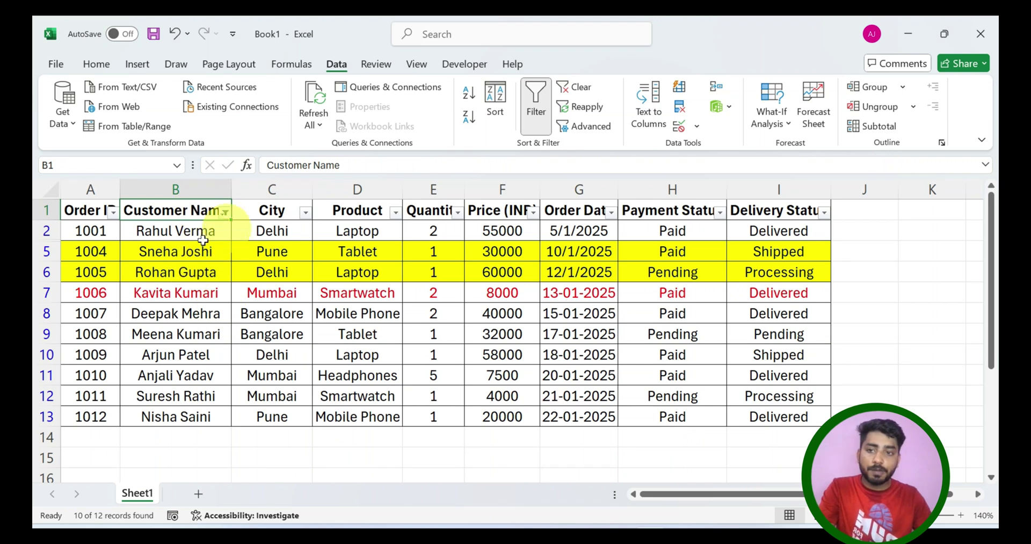
# Step: Examine the comparison operators offered in the custom filter for Customer Name, leaving the dialog without applying changes
pyautogui.click(224, 212)
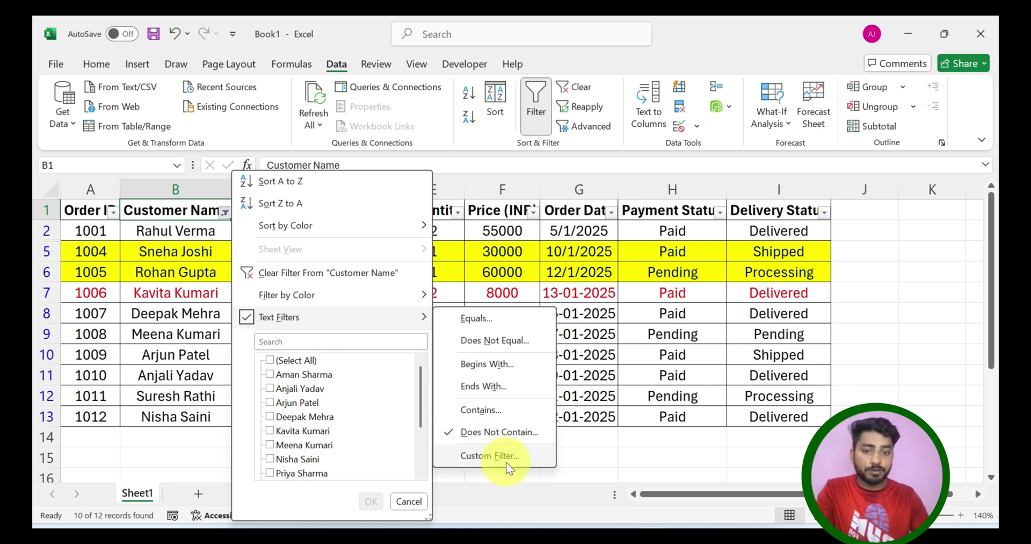
pyautogui.click(487, 459)
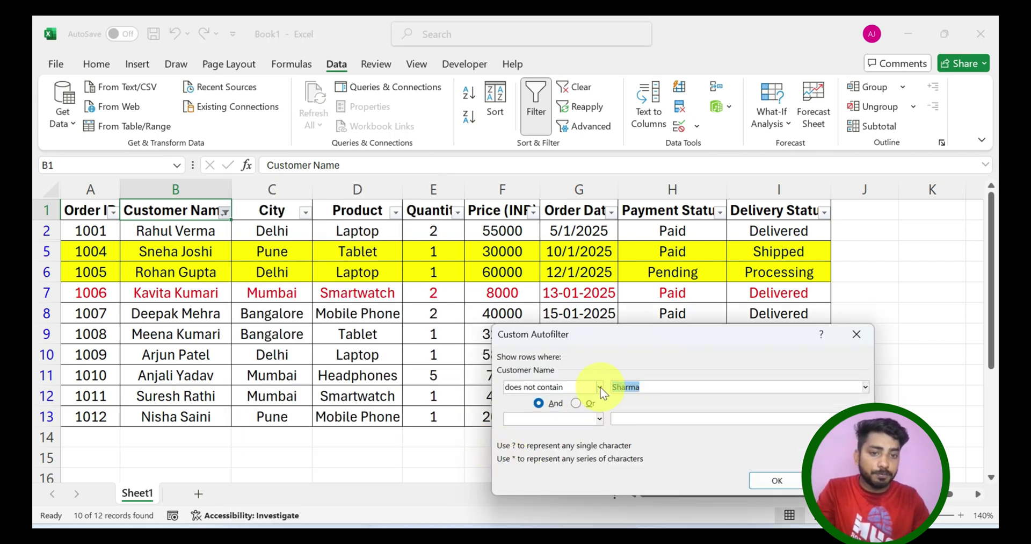
pyautogui.click(600, 387)
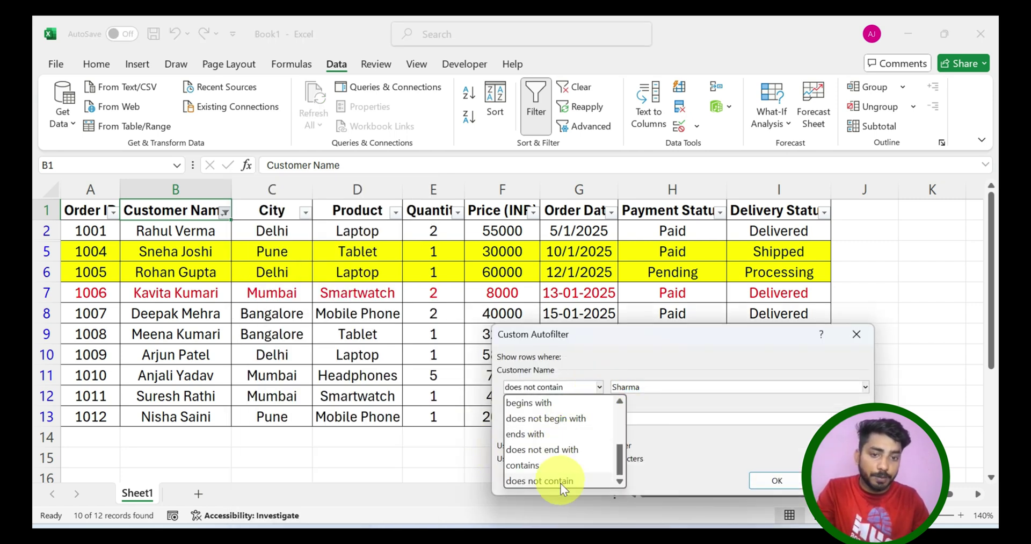
pyautogui.moveTo(620, 458); pyautogui.dragTo(617, 417)
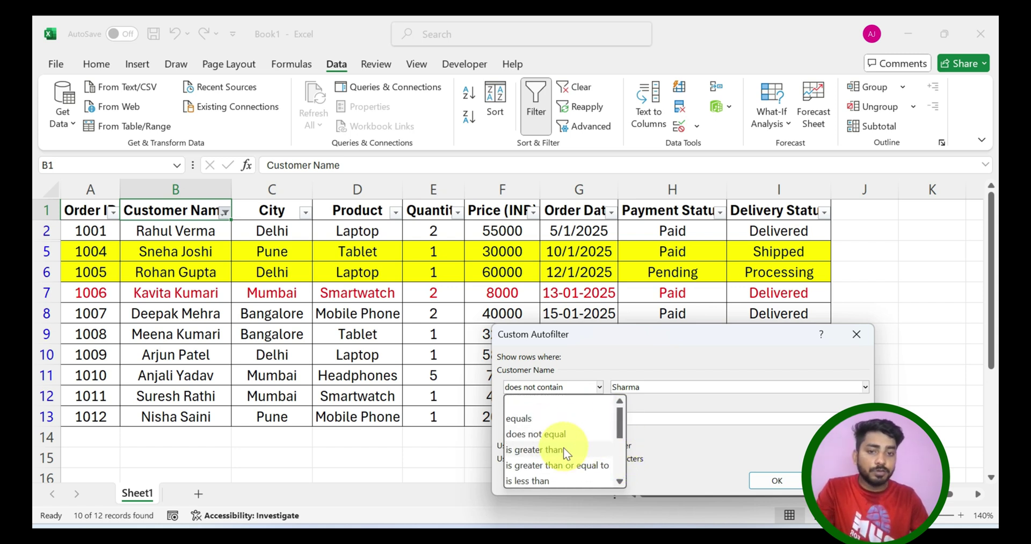
pyautogui.moveTo(619, 426); pyautogui.dragTo(618, 474)
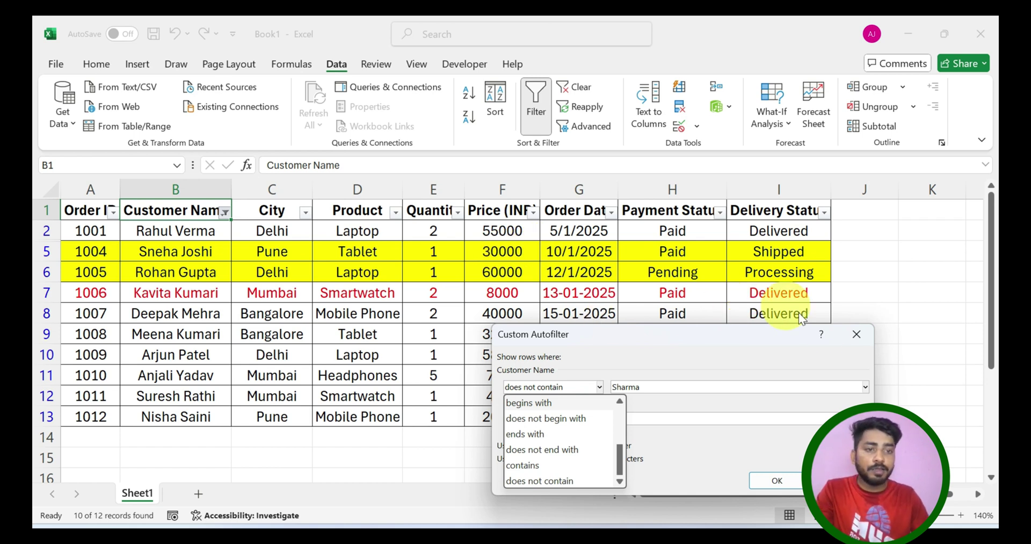
pyautogui.click(855, 337)
pyautogui.click(862, 336)
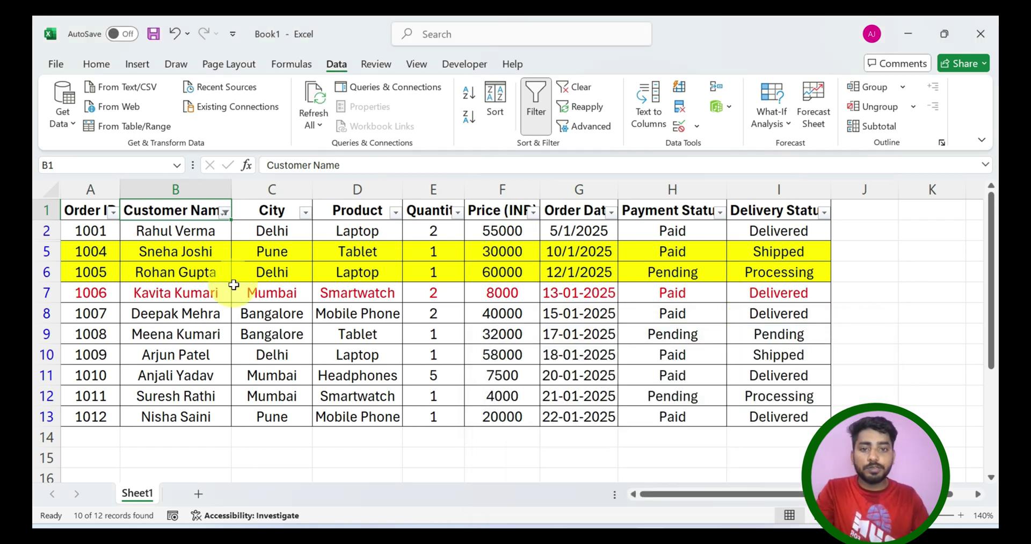
# Step: Clear the Customer Name filter and filter the Price (INR) column to values equal to 30000
pyautogui.click(233, 293)
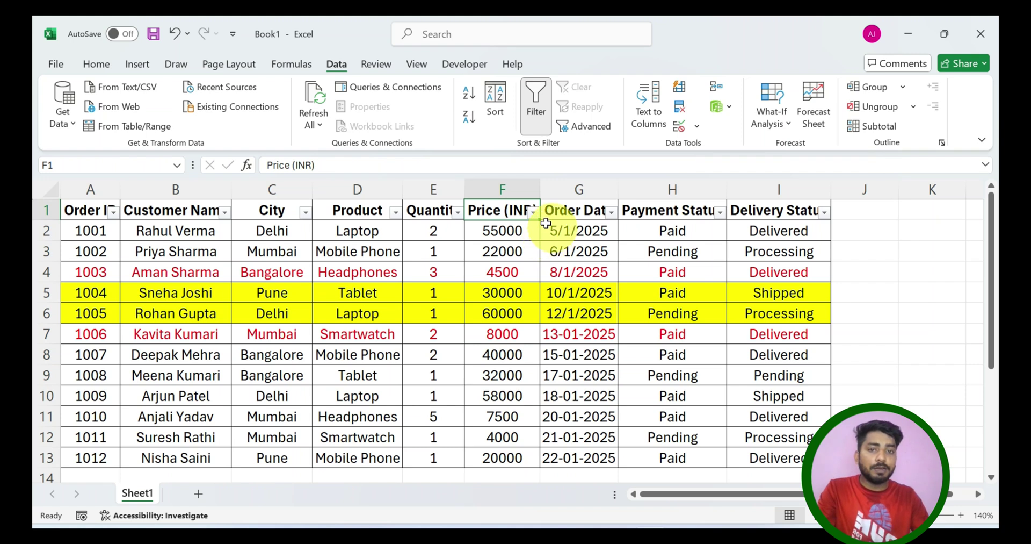
pyautogui.click(534, 213)
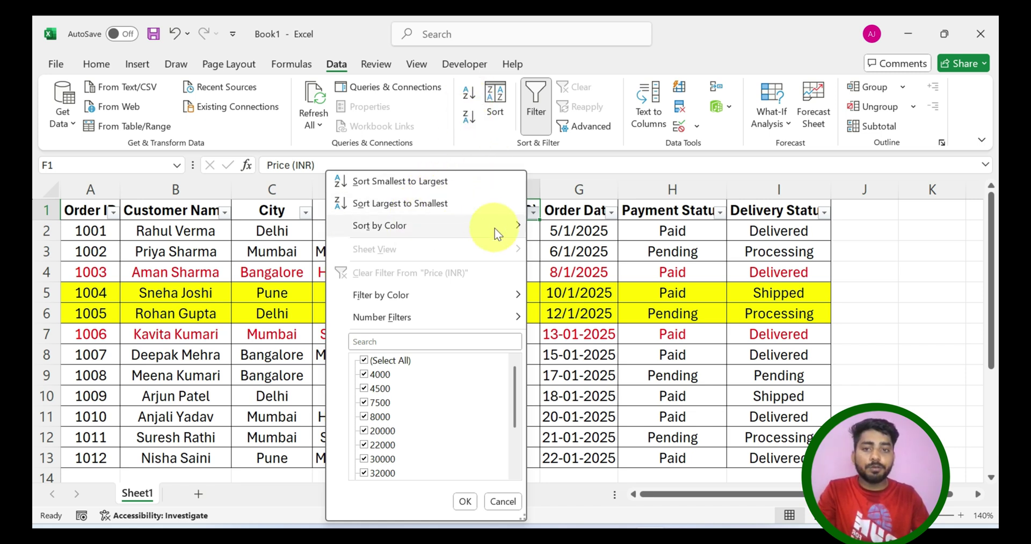
pyautogui.moveTo(475, 231)
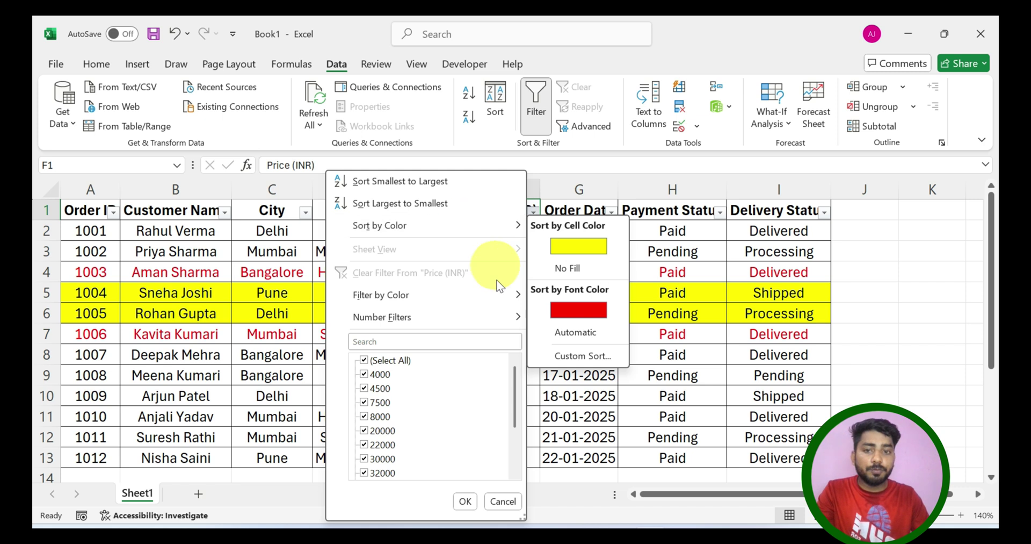
pyautogui.moveTo(466, 298)
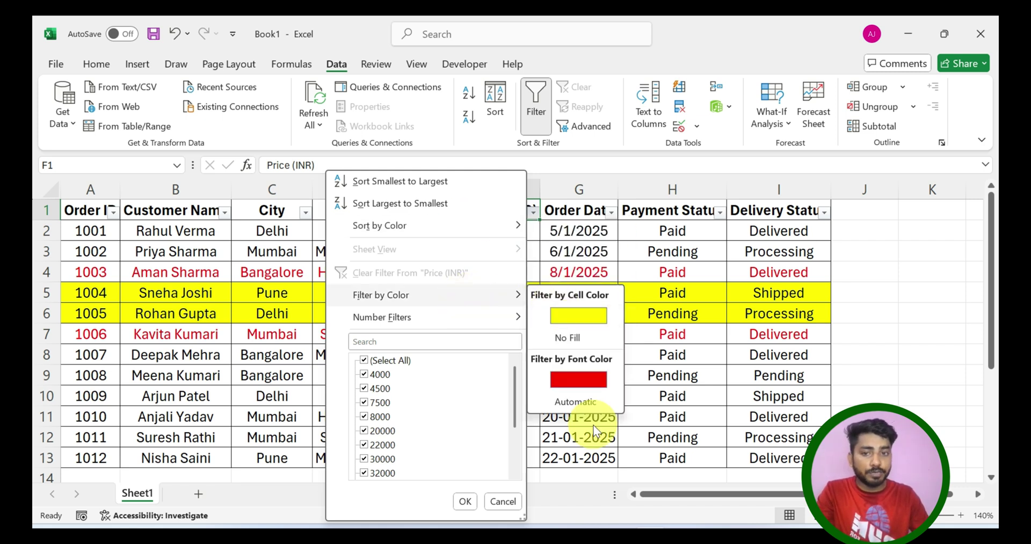
pyautogui.moveTo(461, 317)
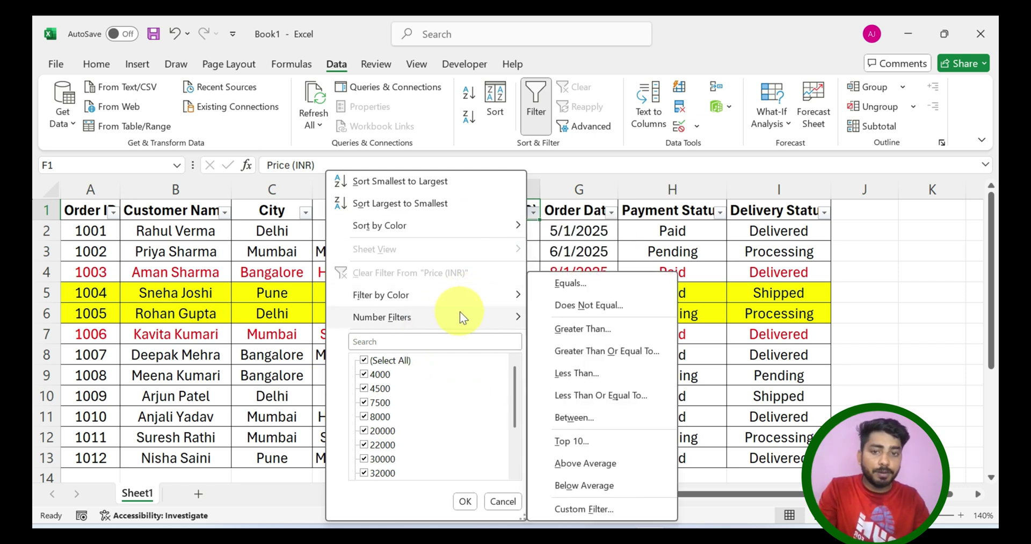
pyautogui.click(606, 286)
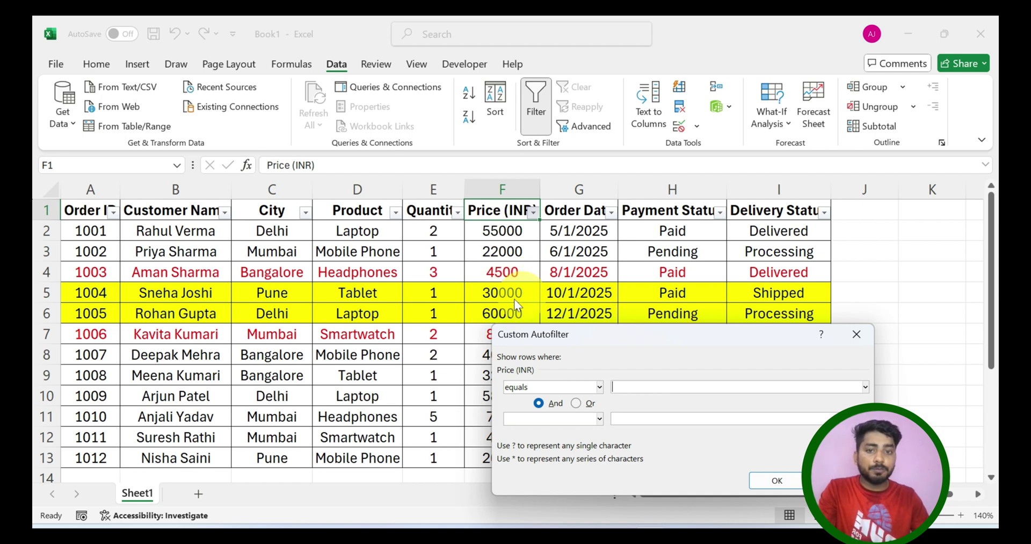
pyautogui.write('30000')
pyautogui.press('Return')
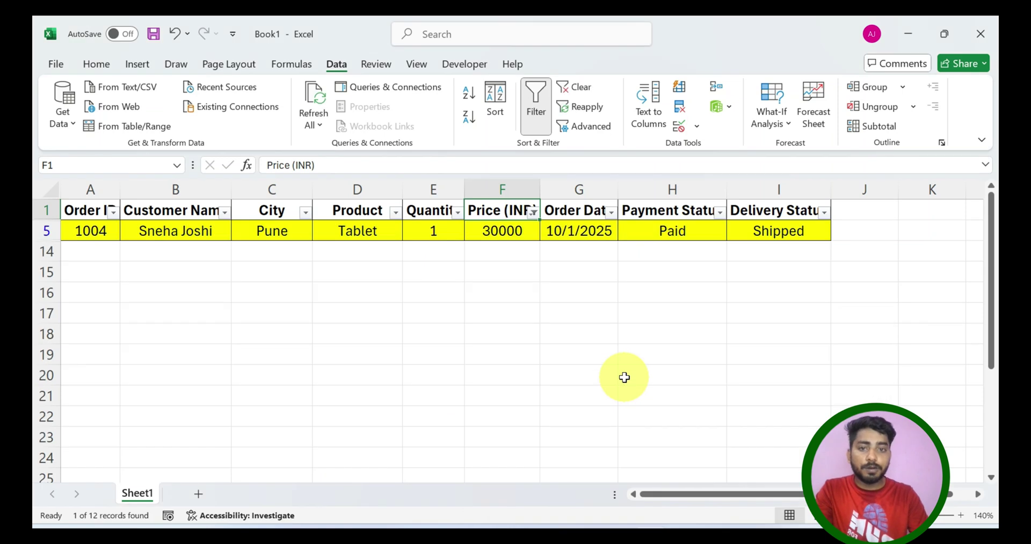
# Step: Change the Price (INR) number filter to show only values greater than 30000
pyautogui.click(530, 211)
pyautogui.moveTo(462, 324)
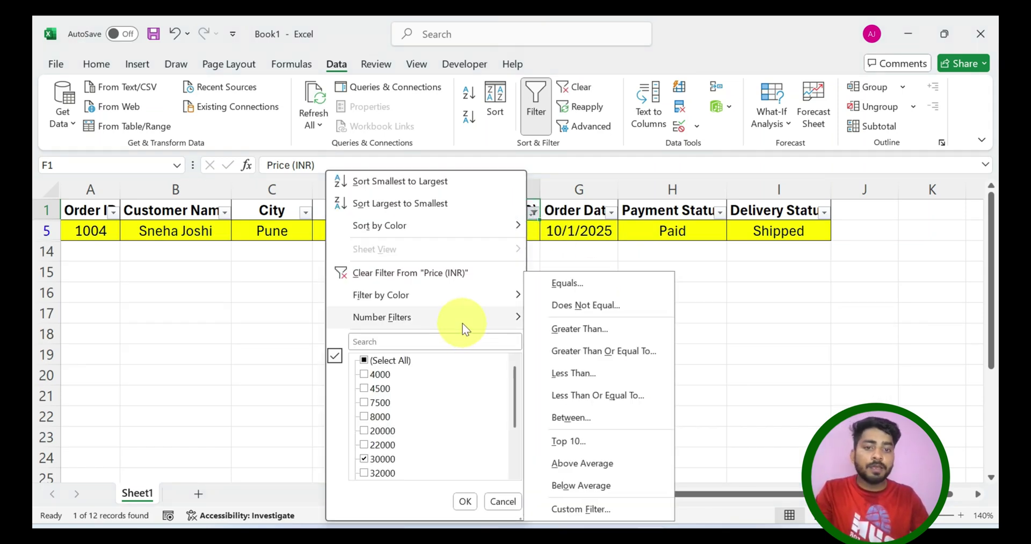
pyautogui.click(617, 334)
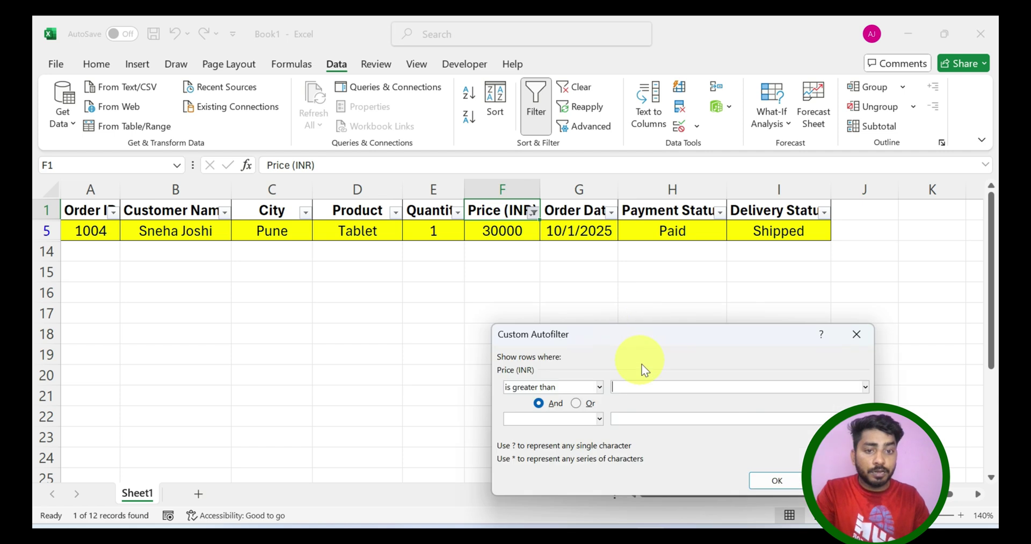
pyautogui.write('30000')
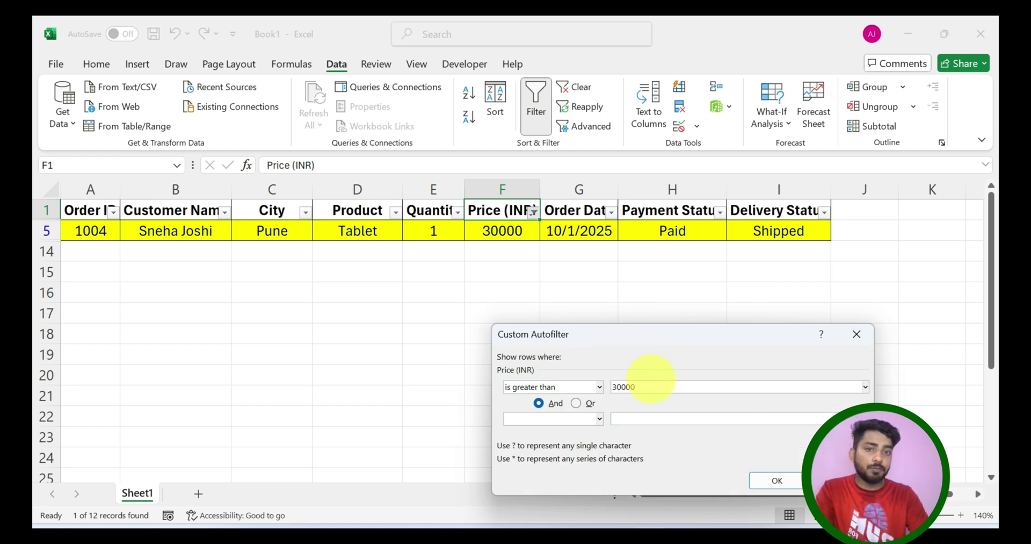
pyautogui.press('Return')
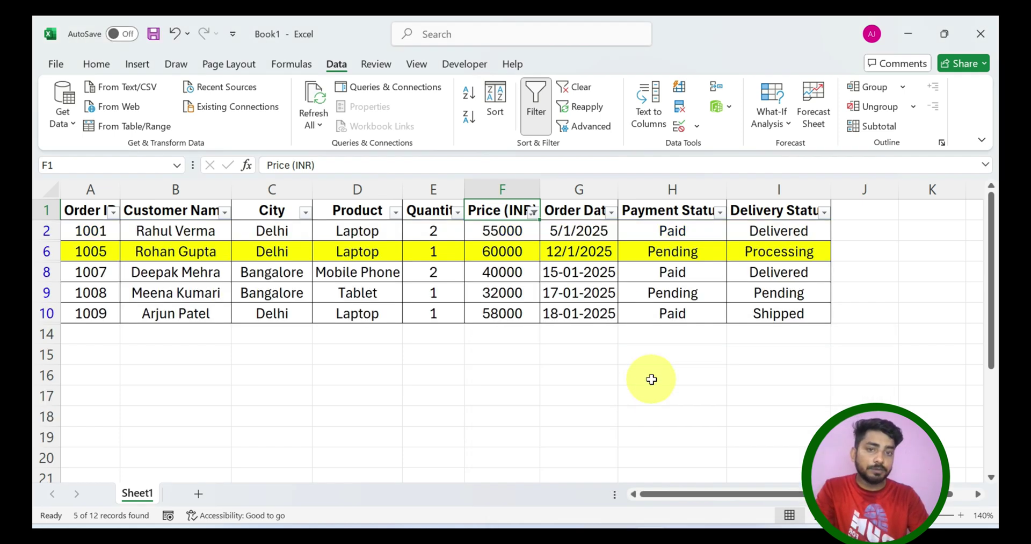
# Step: Change the Price (INR) number filter to values greater than or equal to 30000
pyautogui.click(533, 212)
pyautogui.moveTo(492, 314)
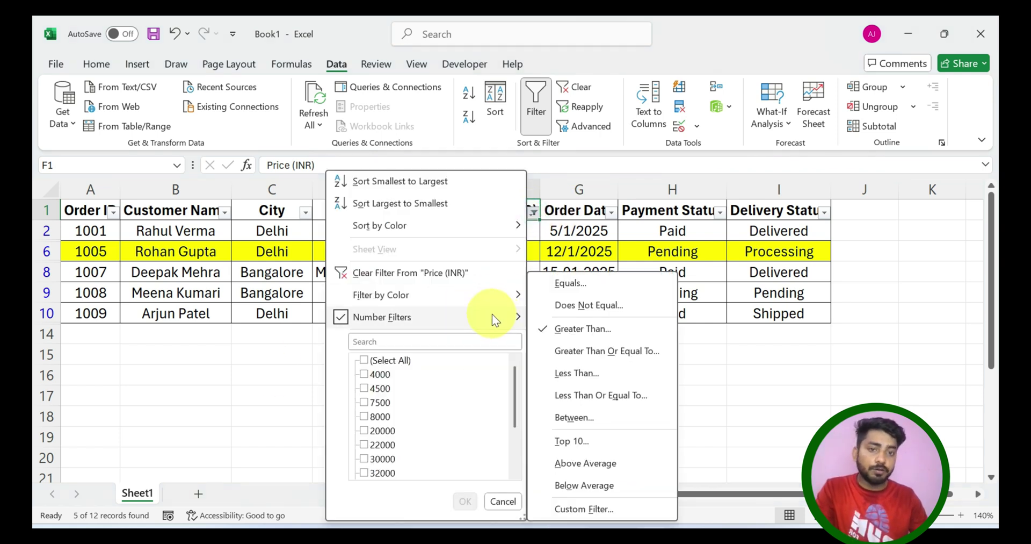
pyautogui.click(635, 351)
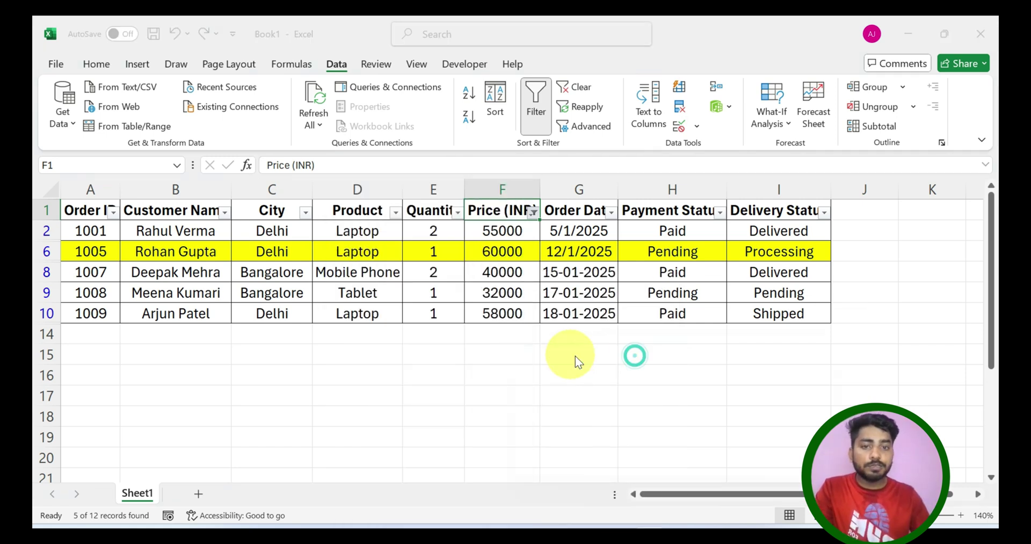
pyautogui.write('30000')
pyautogui.press('Return')
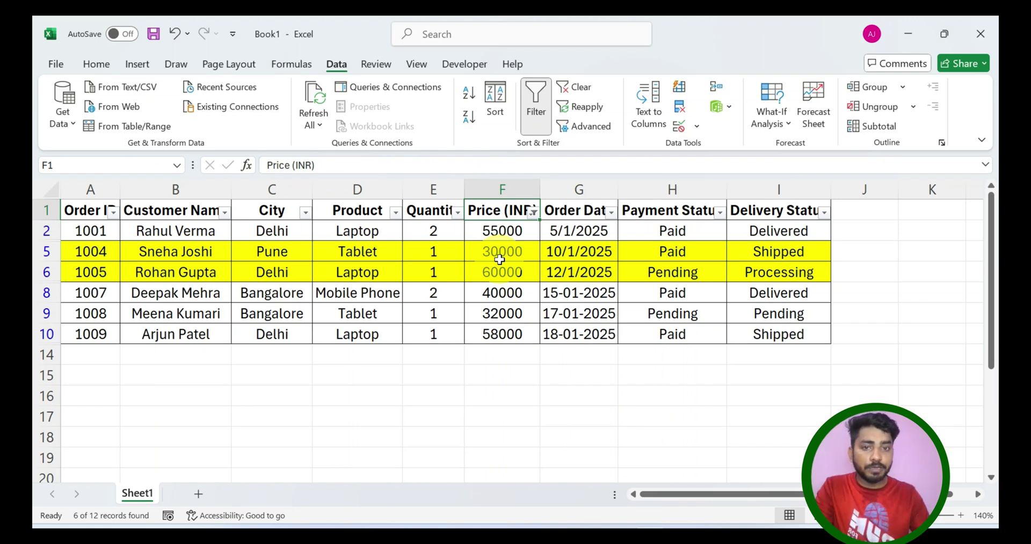
# Step: Filter the Price (INR) column to values between 40000 and 56000
pyautogui.click(533, 211)
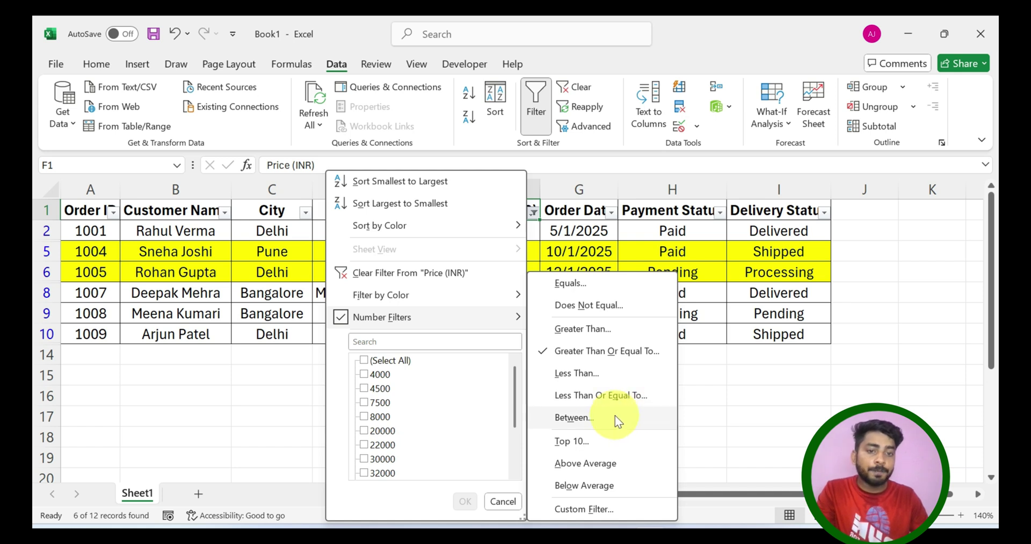
pyautogui.click(602, 418)
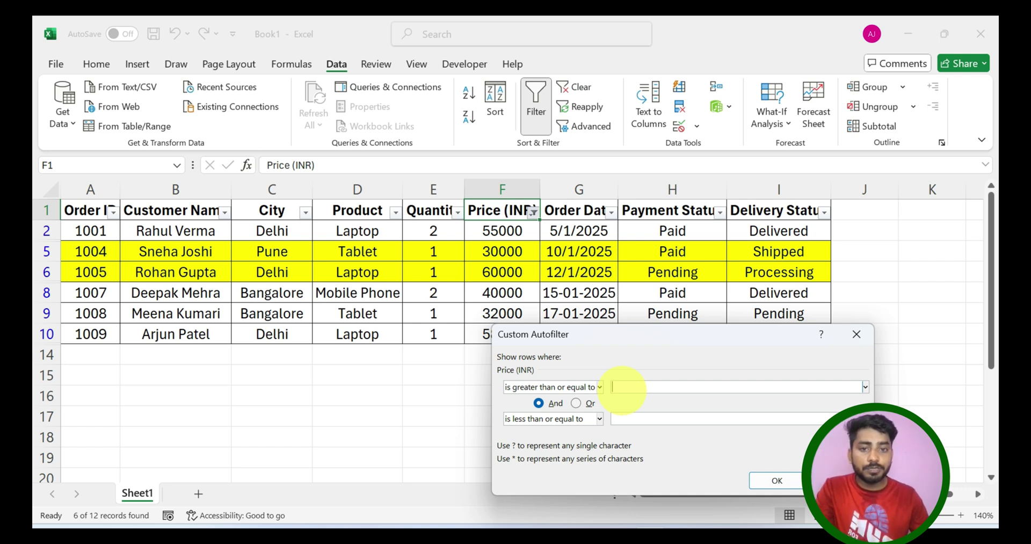
pyautogui.write('3000')
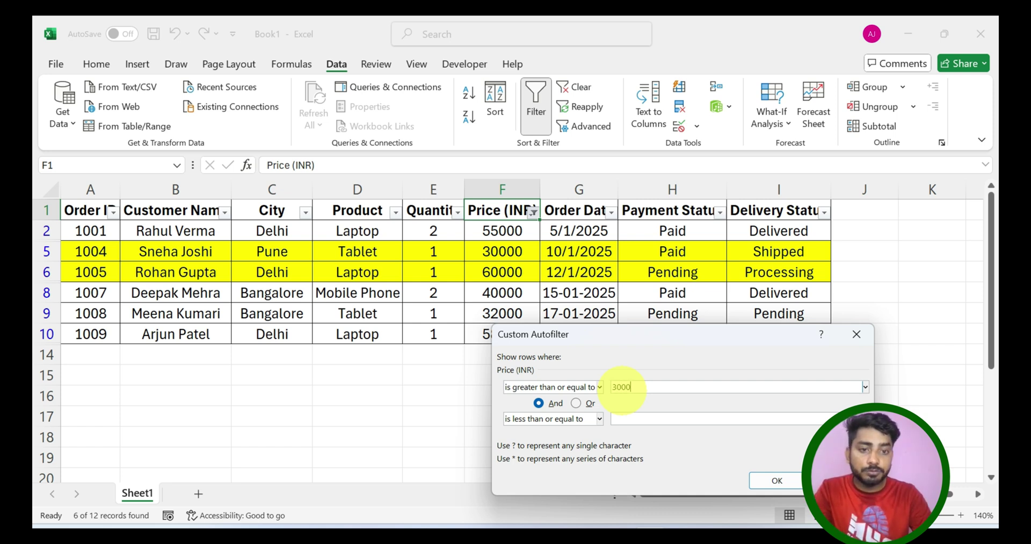
pyautogui.press('BackSpace')
pyautogui.press('BackSpace')
pyautogui.press('BackSpace')
pyautogui.press('BackSpace')
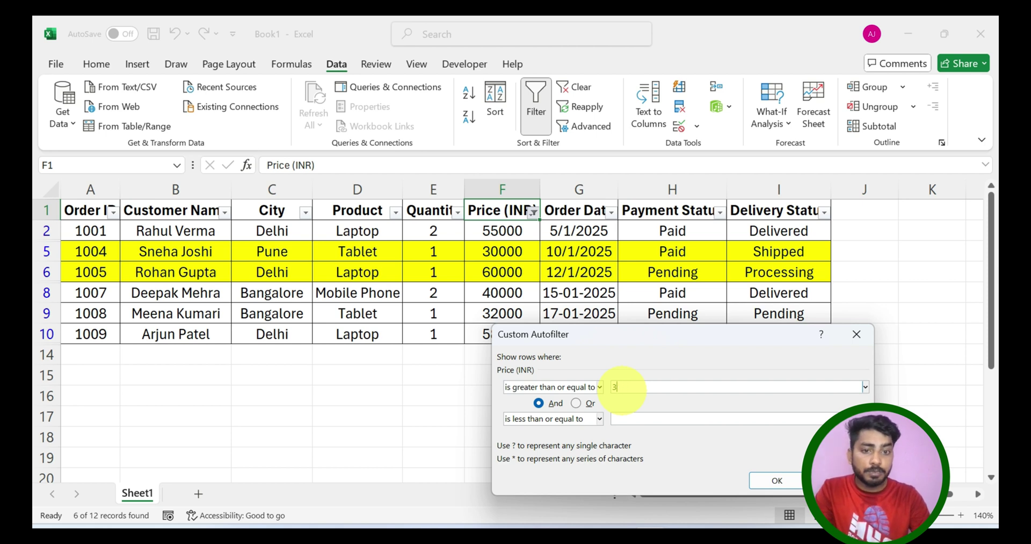
pyautogui.write('40000')
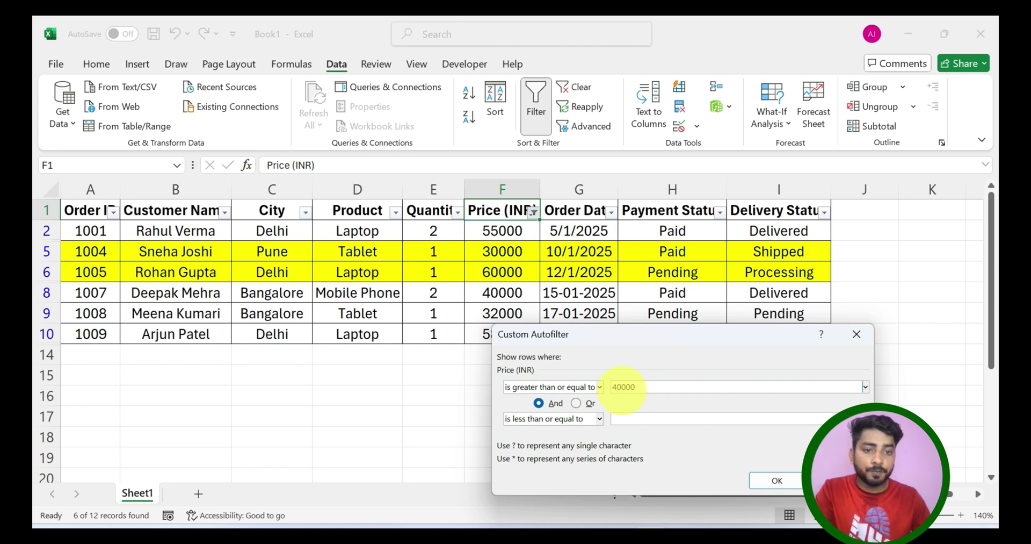
pyautogui.click(669, 417)
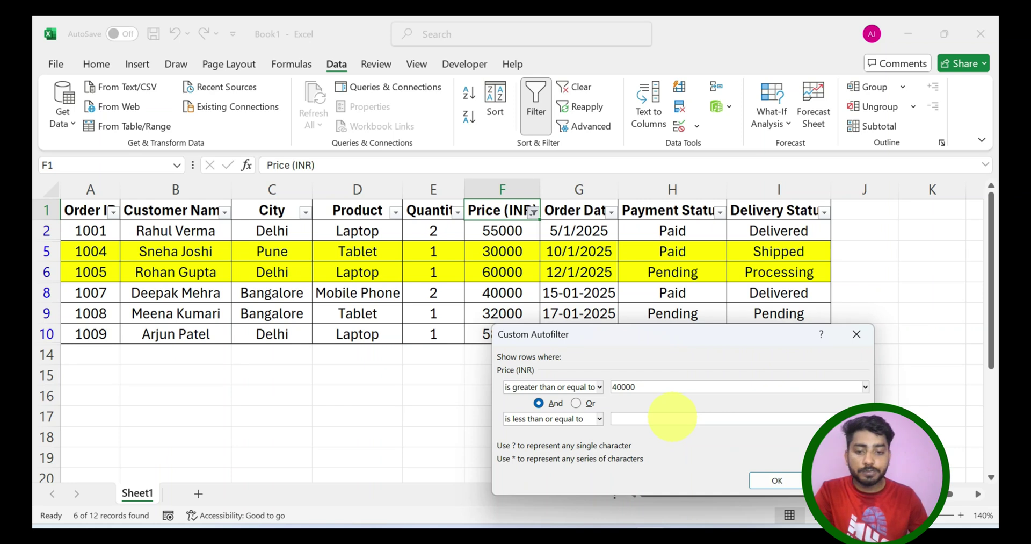
pyautogui.write('56000')
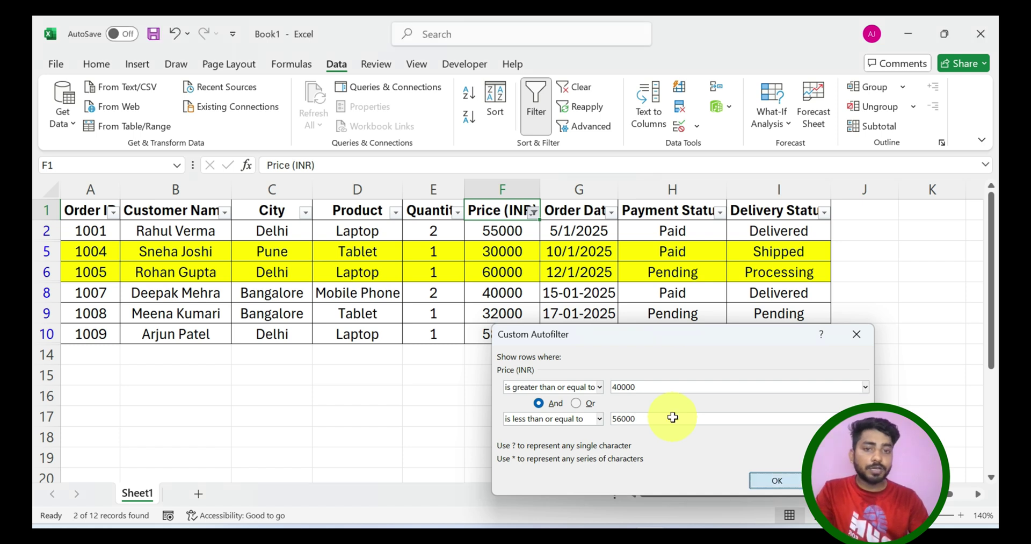
pyautogui.press('Return')
pyautogui.click(497, 248)
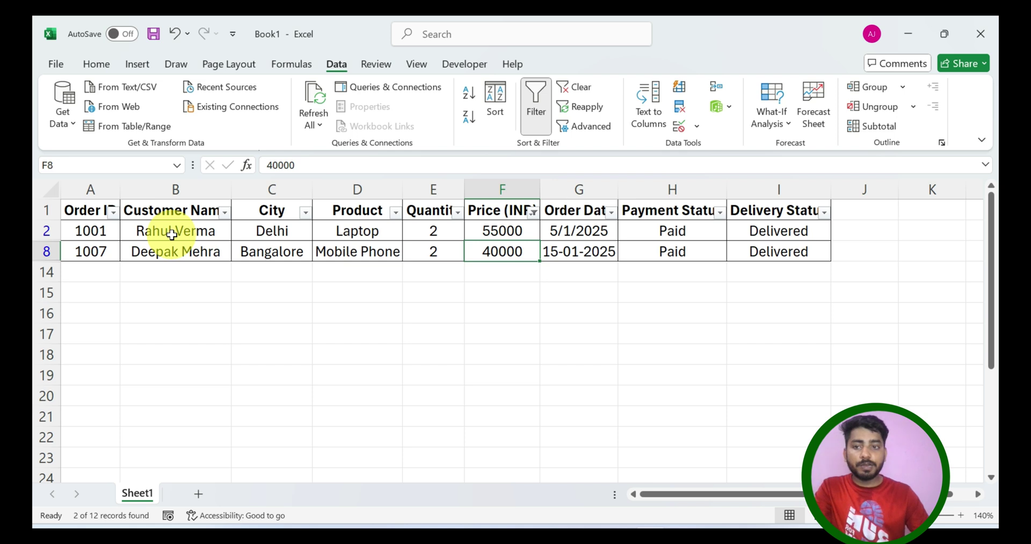
# Step: Filter the Price (INR) column to its top 3 items using the Top 10 filter
pyautogui.click(533, 213)
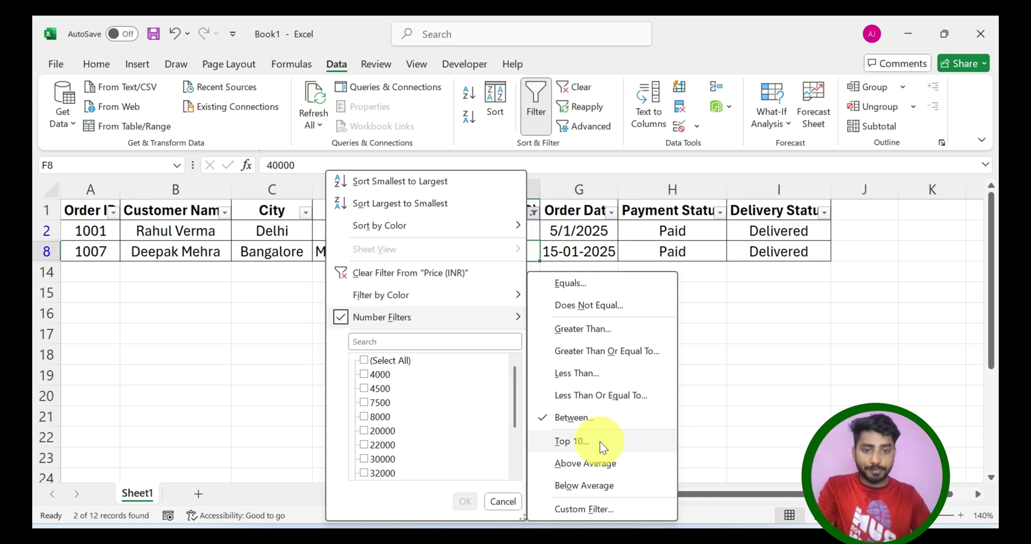
pyautogui.click(601, 440)
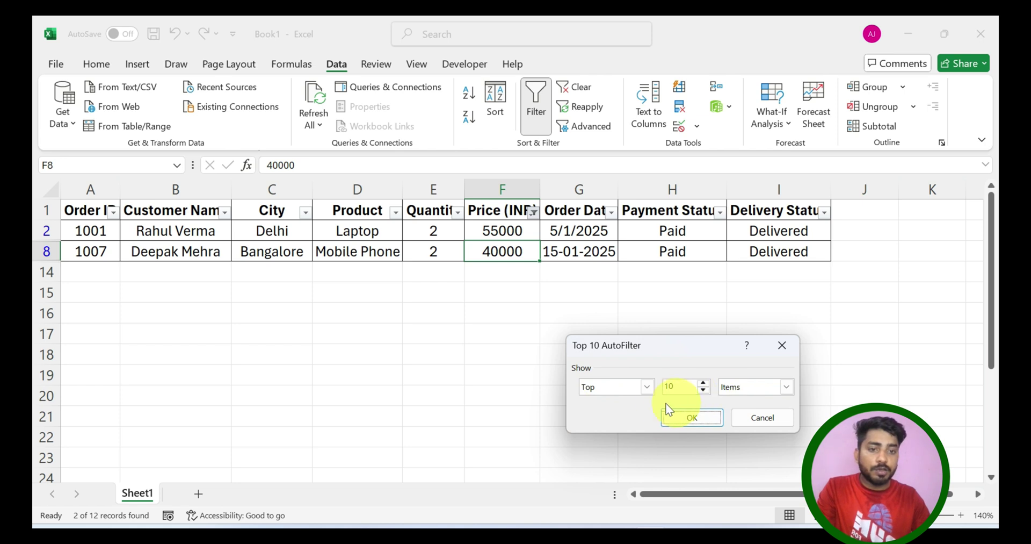
pyautogui.doubleClick(676, 386)
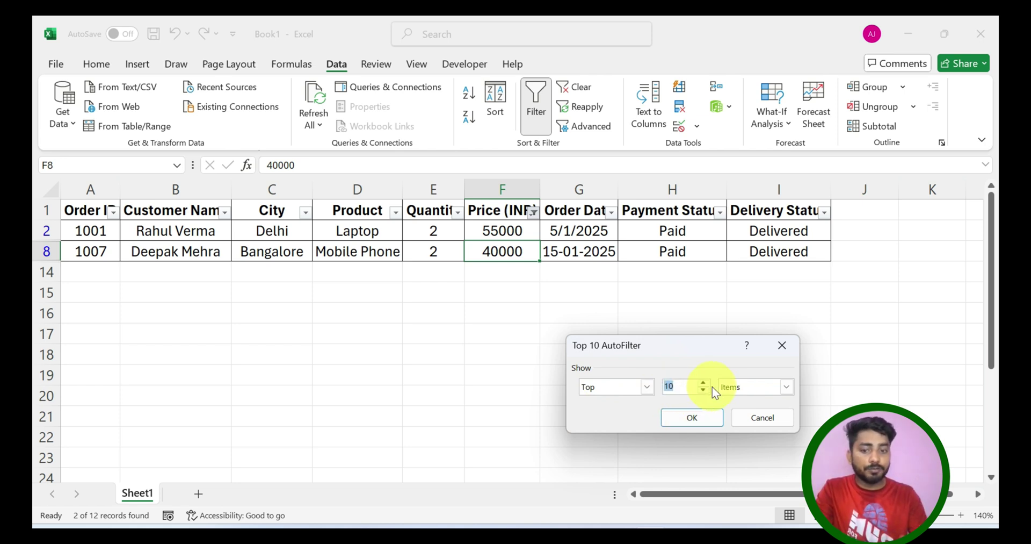
pyautogui.write('3')
pyautogui.press('Return')
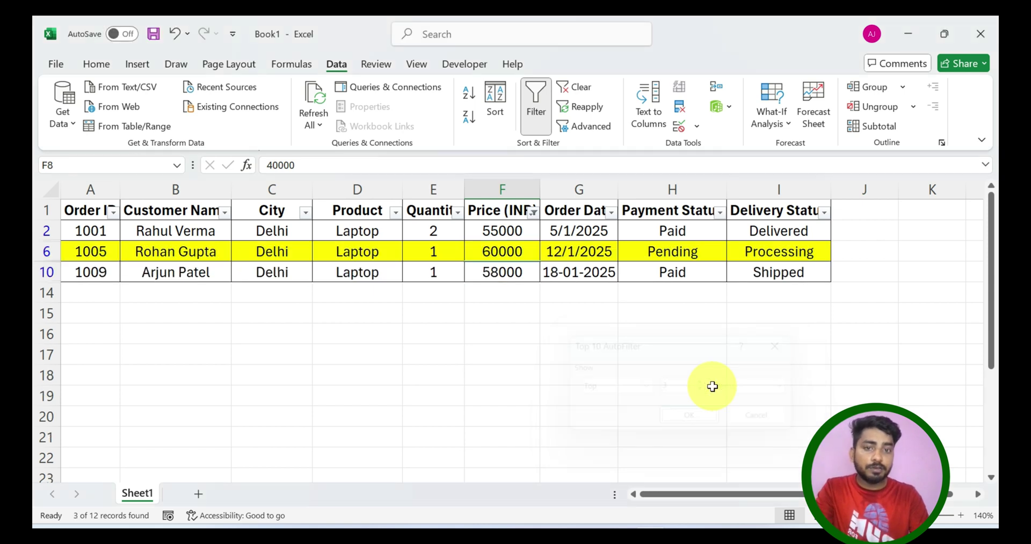
# Step: Change the Top 10 filter on Price (INR) to show the top 6 items
pyautogui.click(533, 215)
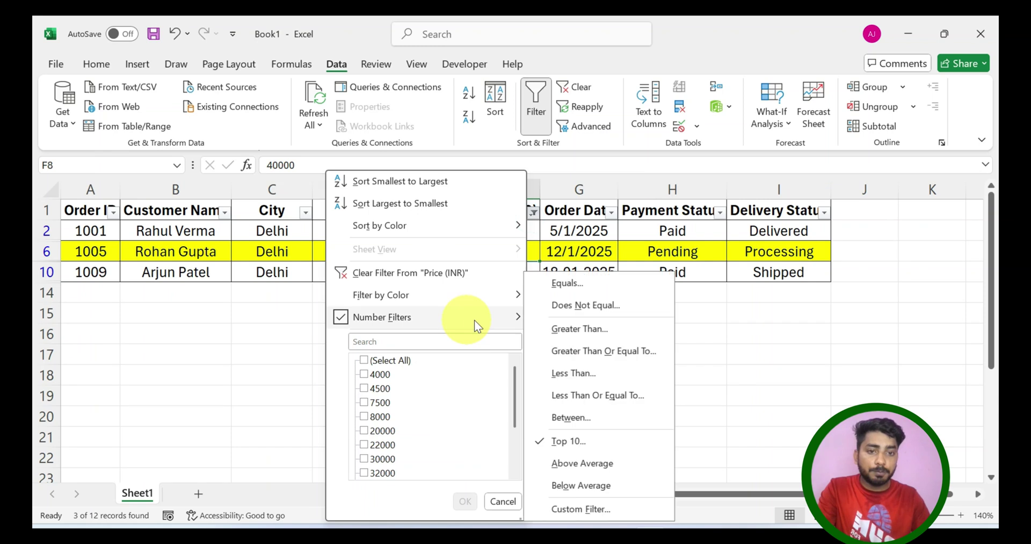
pyautogui.click(578, 449)
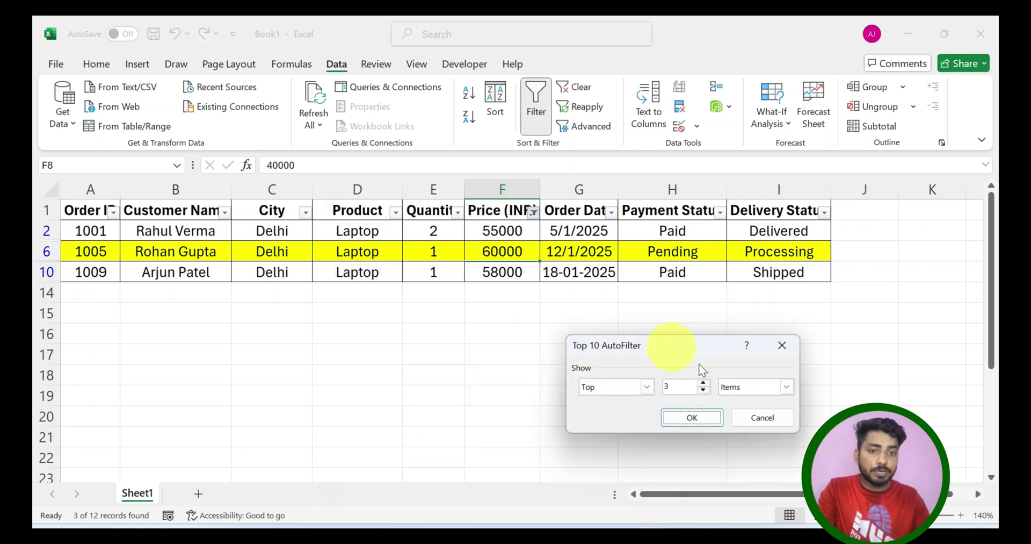
pyautogui.doubleClick(682, 387)
pyautogui.write('6')
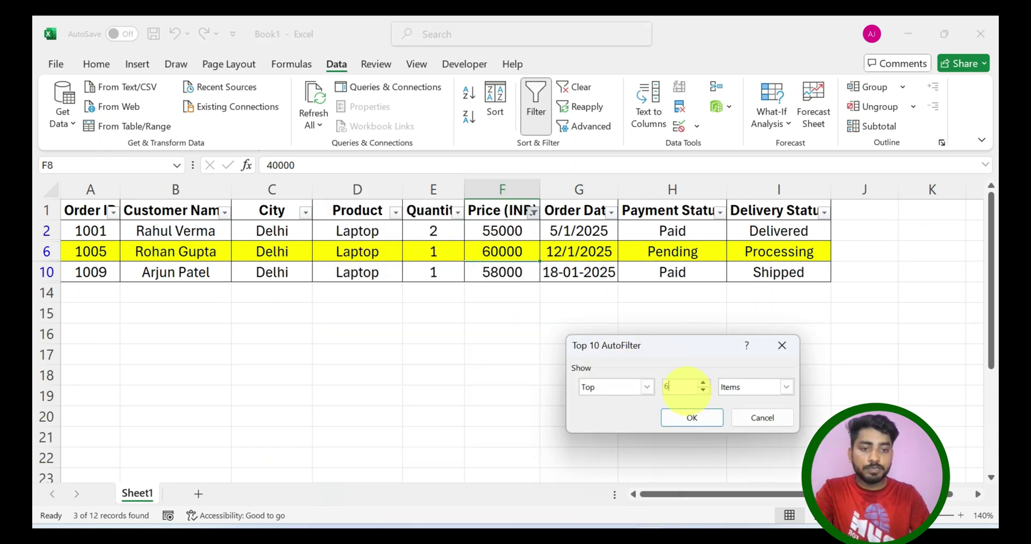
pyautogui.press('Return')
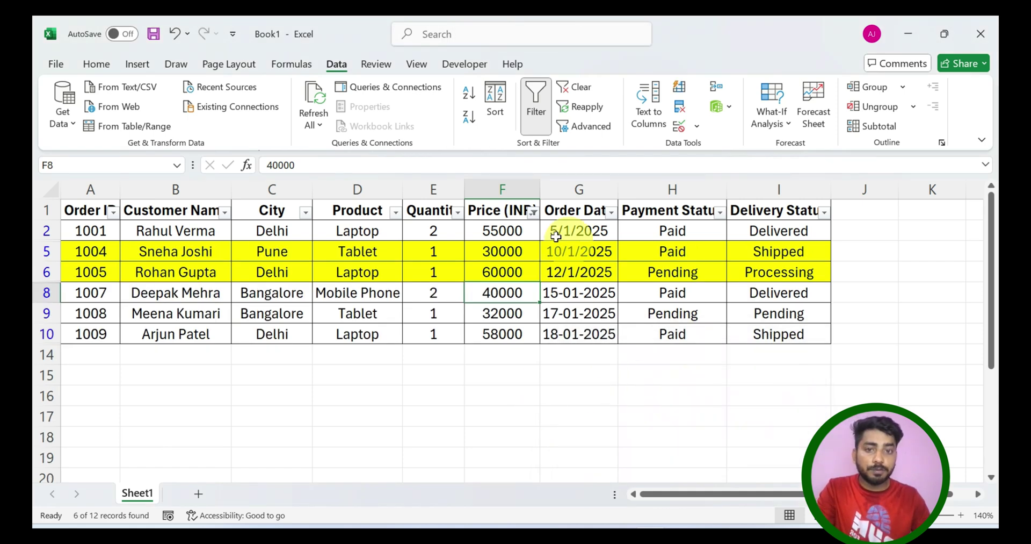
# Step: Examine the comparison operators offered in the custom filter for Price (INR)
pyautogui.click(533, 211)
pyautogui.moveTo(500, 319)
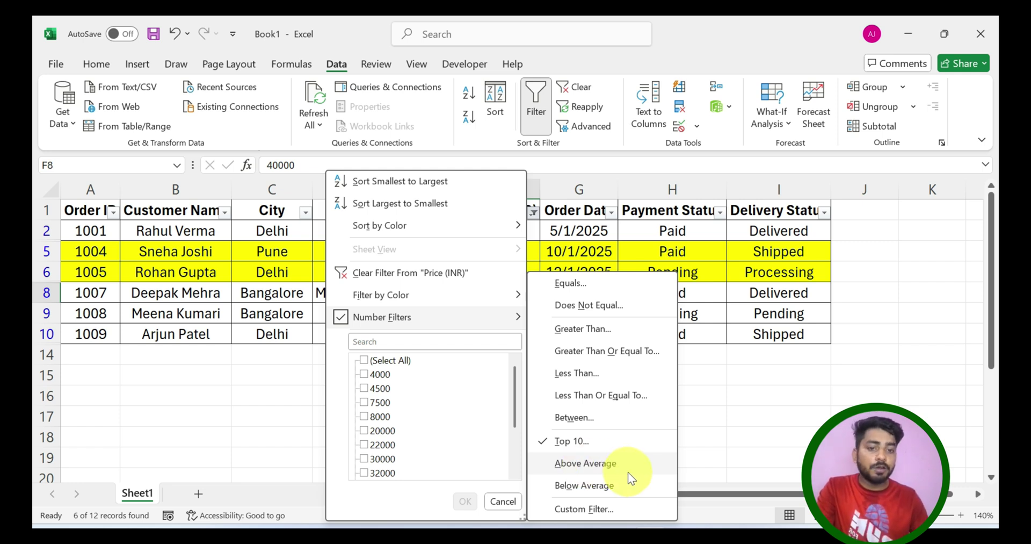
pyautogui.click(617, 507)
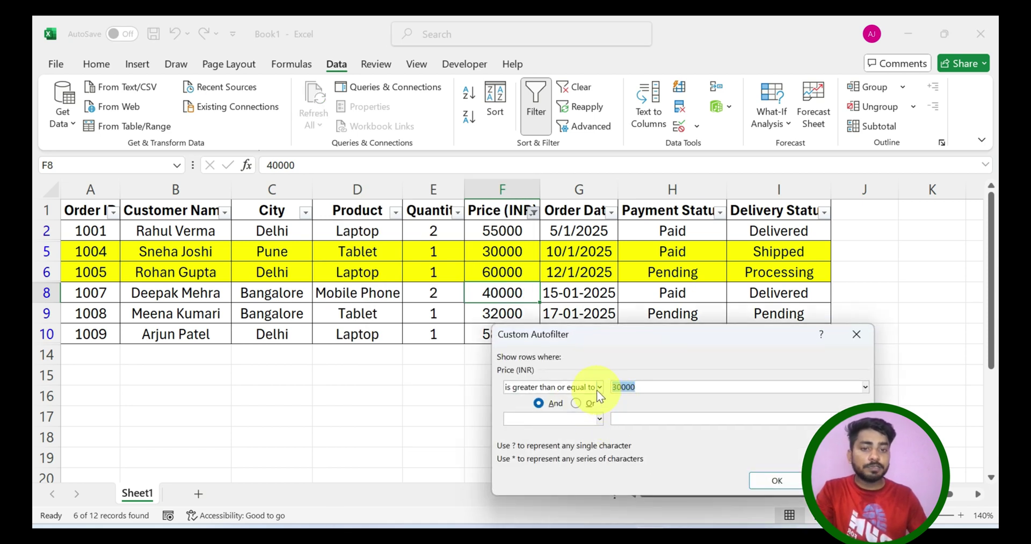
pyautogui.click(597, 390)
pyautogui.scroll(-2, 581, 435)
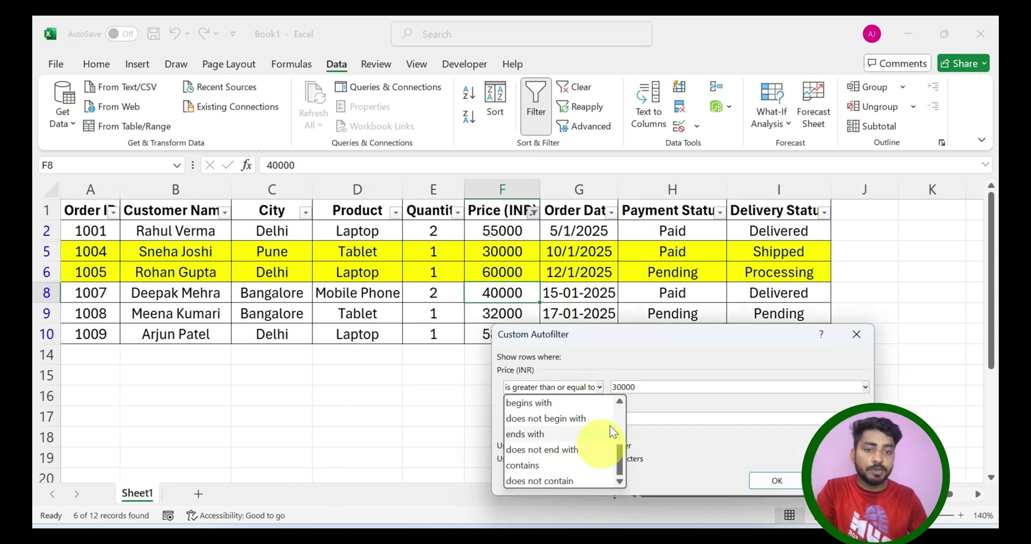